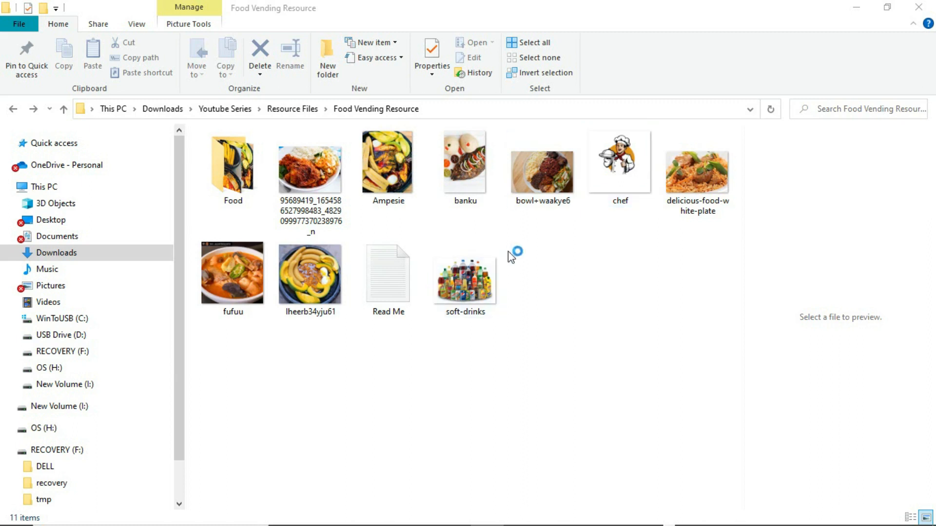
# Open the Read Me text file in the Food Vending Resource folder and read through the brief.
pyautogui.doubleClick(375, 287)
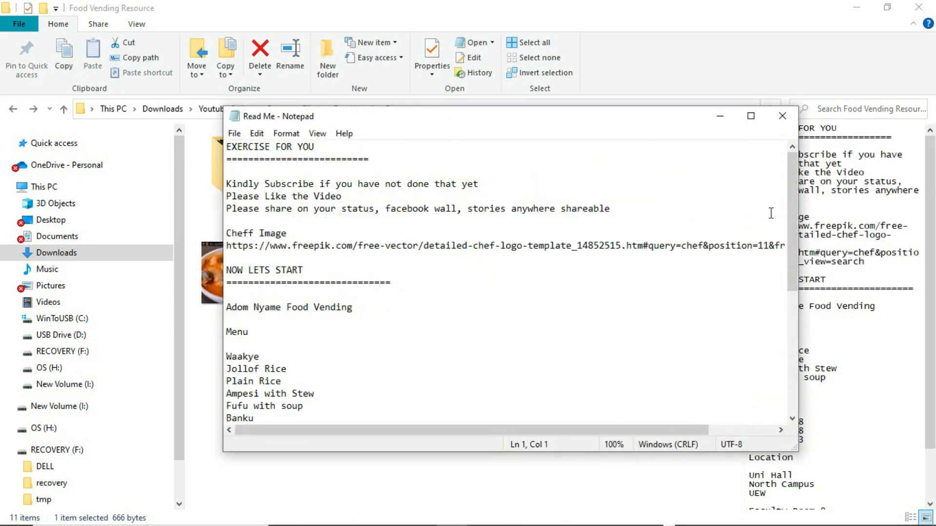
pyautogui.moveTo(793, 191); pyautogui.dragTo(785, 342)
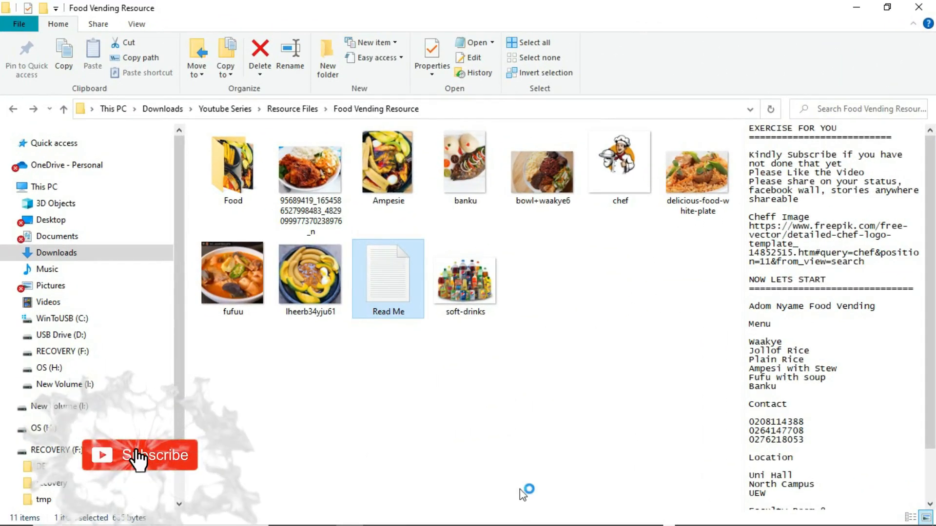
# Switch to Photoshop and name the new document "food Vending Services".
pyautogui.moveTo(545, 524)
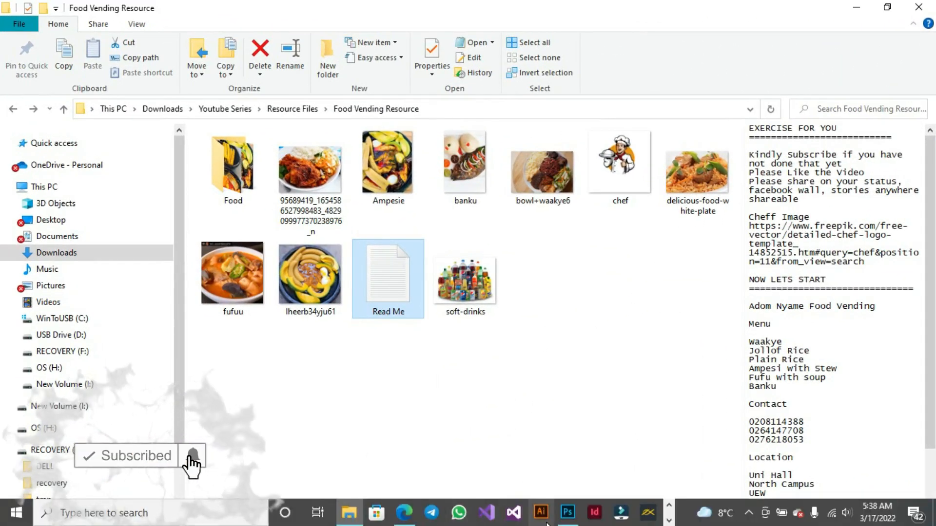
pyautogui.click(567, 512)
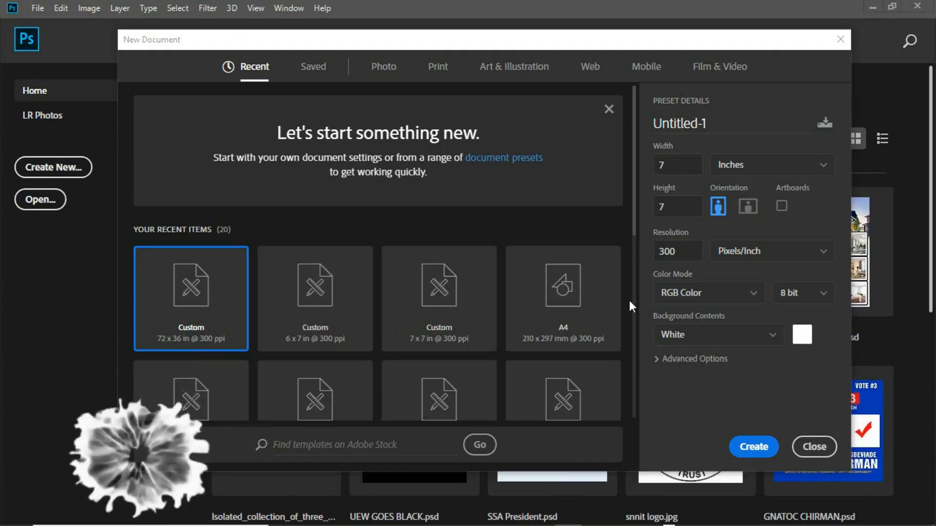
pyautogui.click(704, 122)
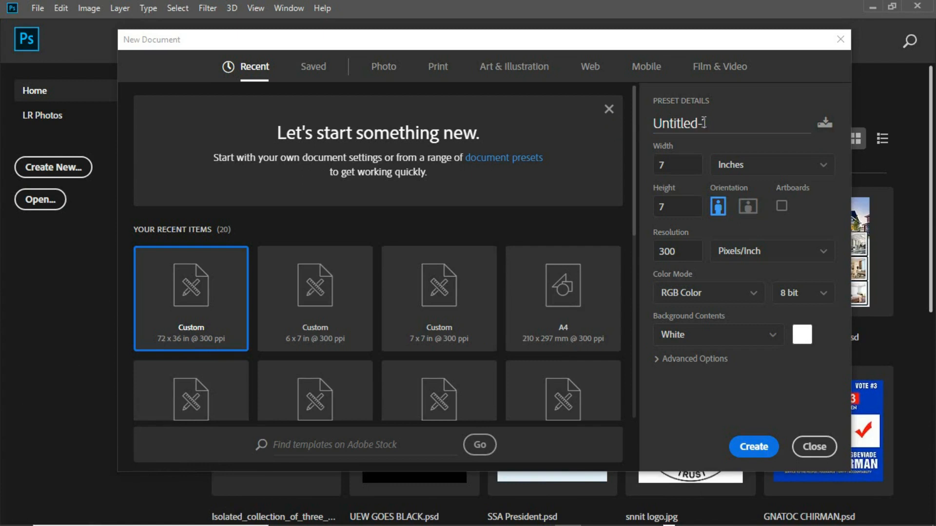
pyautogui.write('food Vending Services')
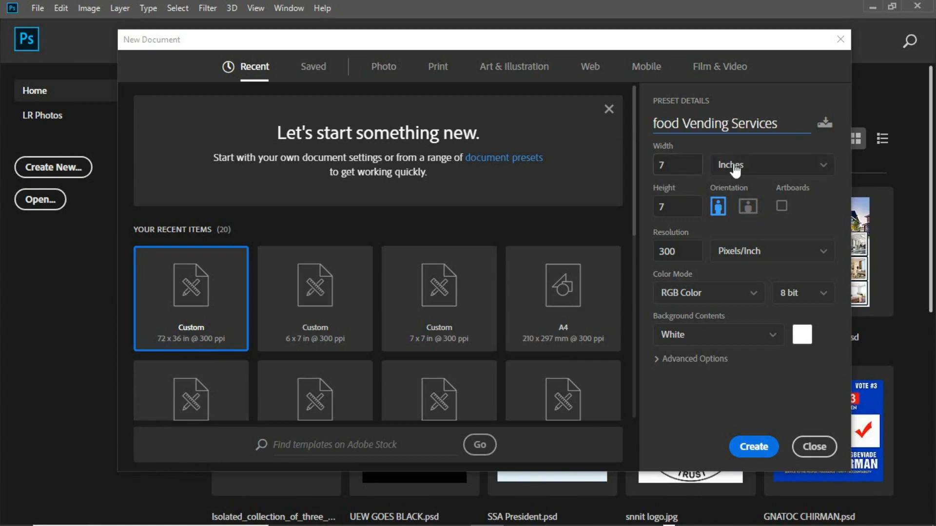
# Set the new document's size to 60 inches wide (5*12) by 36 inches high.
pyautogui.doubleClick(671, 165)
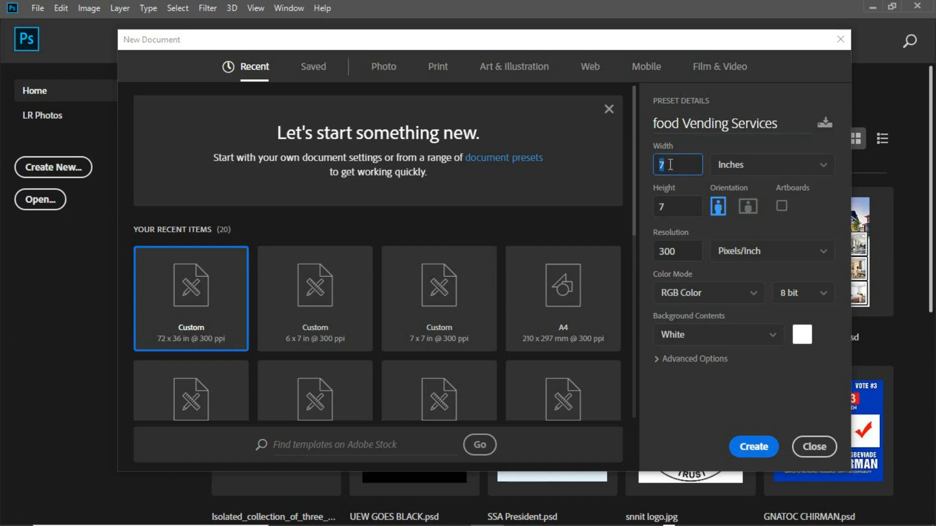
pyautogui.click(780, 171)
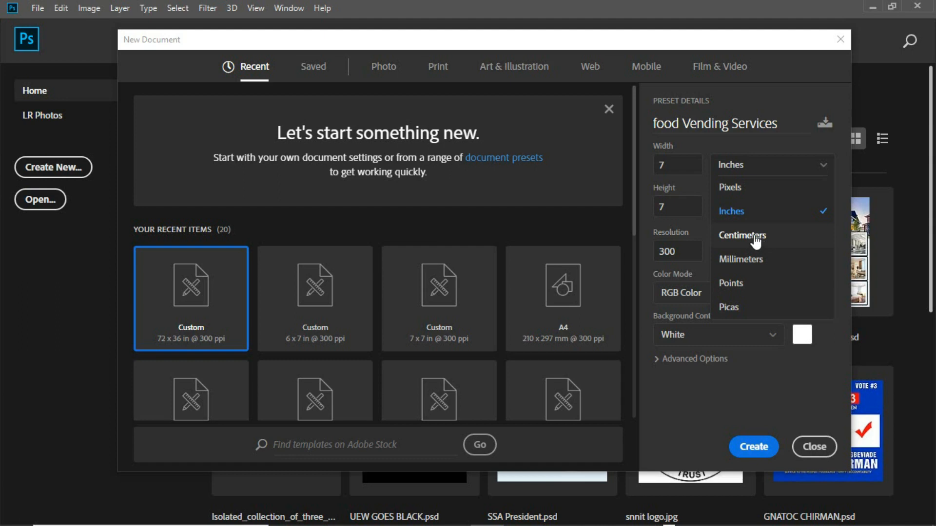
pyautogui.click(671, 166)
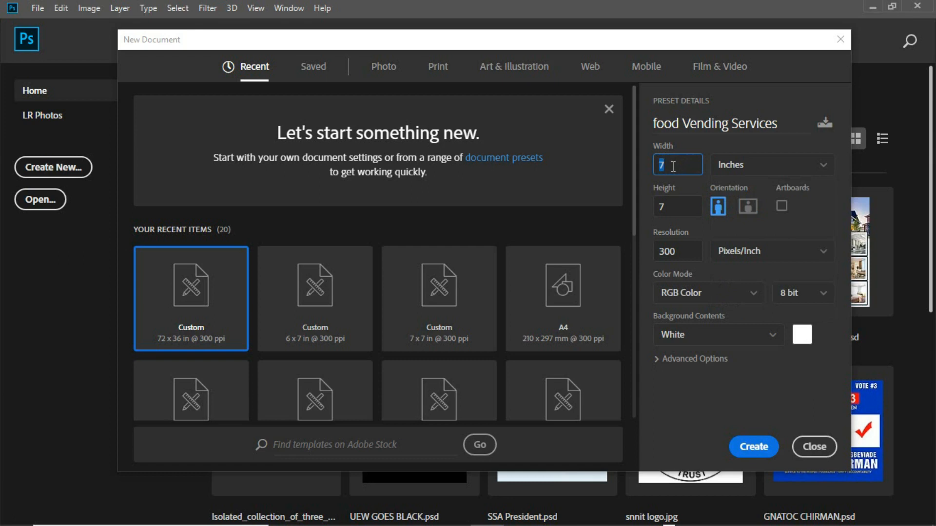
pyautogui.write('5')
pyautogui.write('*12')
pyautogui.click(673, 206)
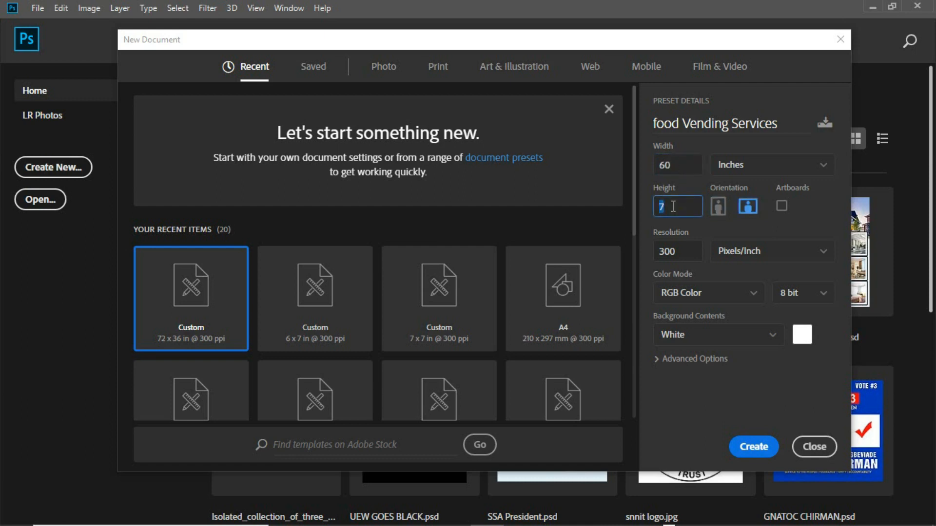
pyautogui.write('36')
# Set the resolution to 100 pixels/inch and the colour mode to CMYK Color, and create the document.
pyautogui.click(686, 252)
pyautogui.write('1')
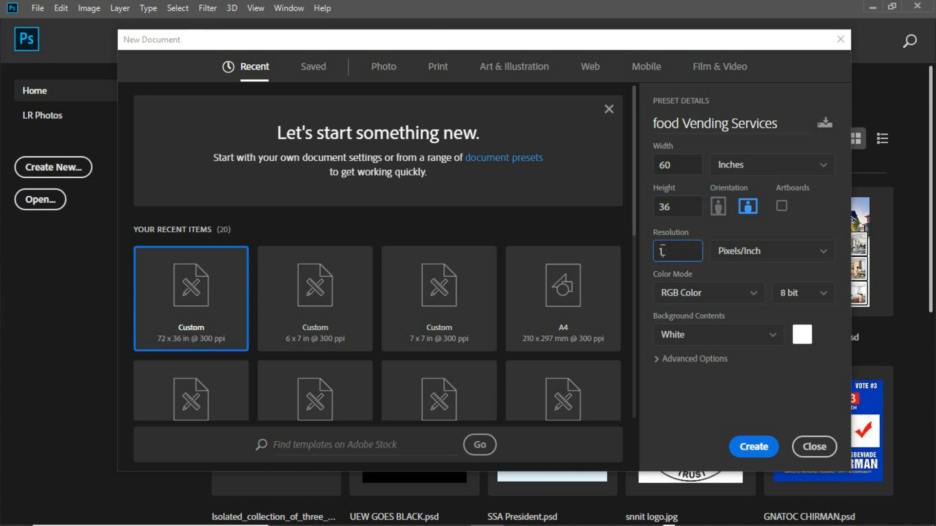
pyautogui.write('00')
pyautogui.click(744, 297)
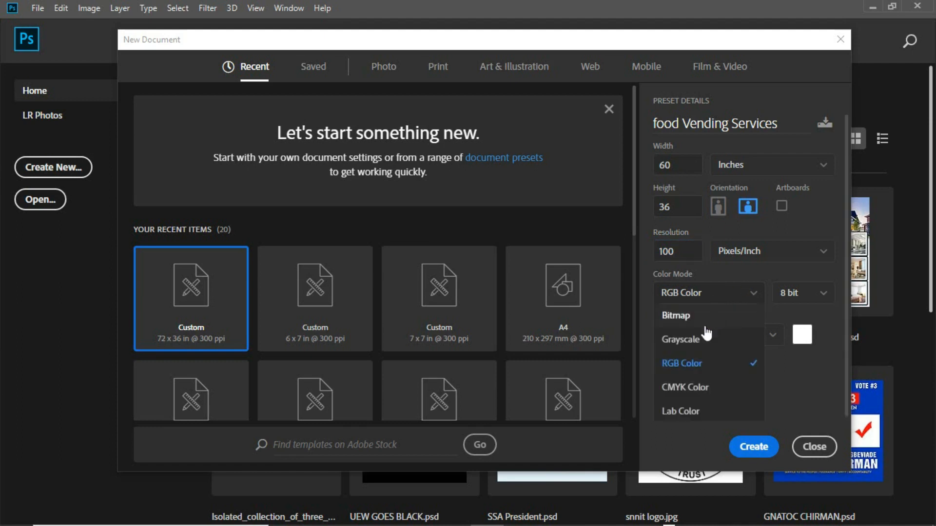
pyautogui.click(675, 387)
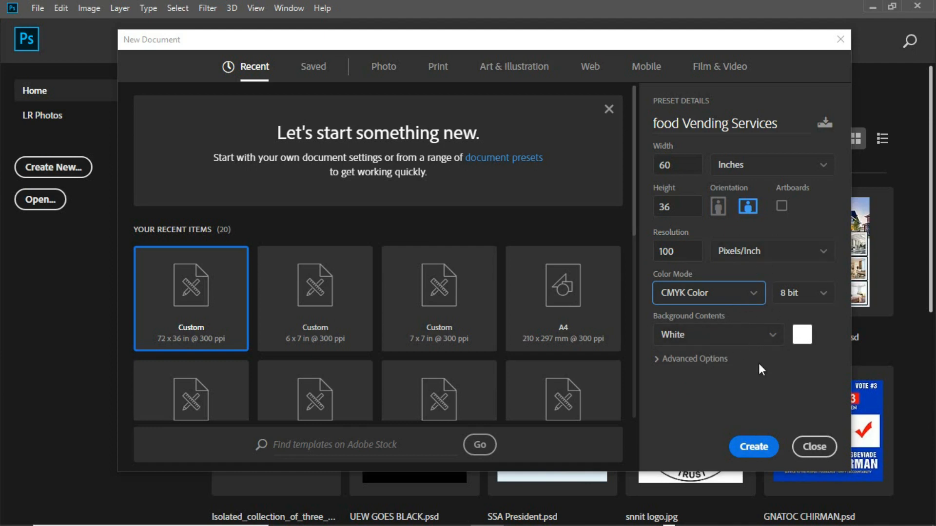
pyautogui.click(759, 446)
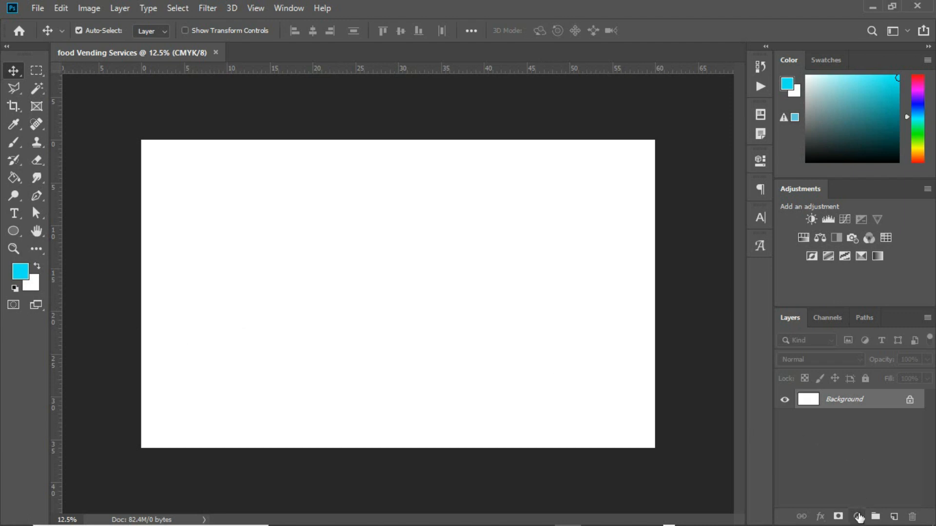
# Add a Solid Color fill layer in dark teal #022325 above the background.
pyautogui.click(859, 518)
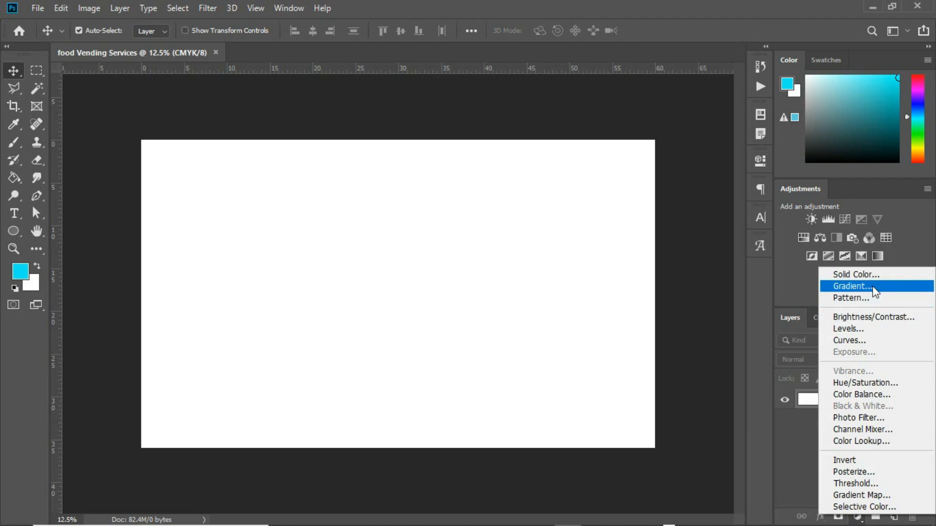
pyautogui.click(865, 277)
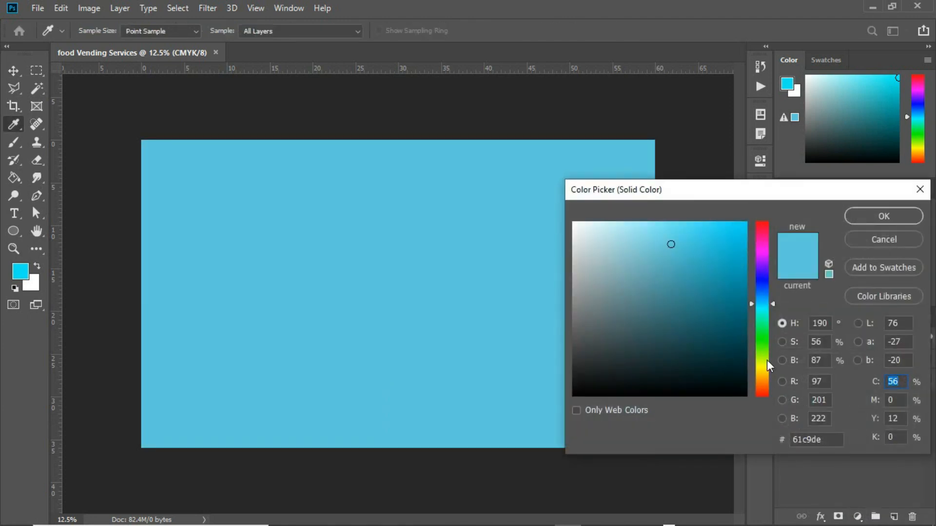
pyautogui.click(735, 371)
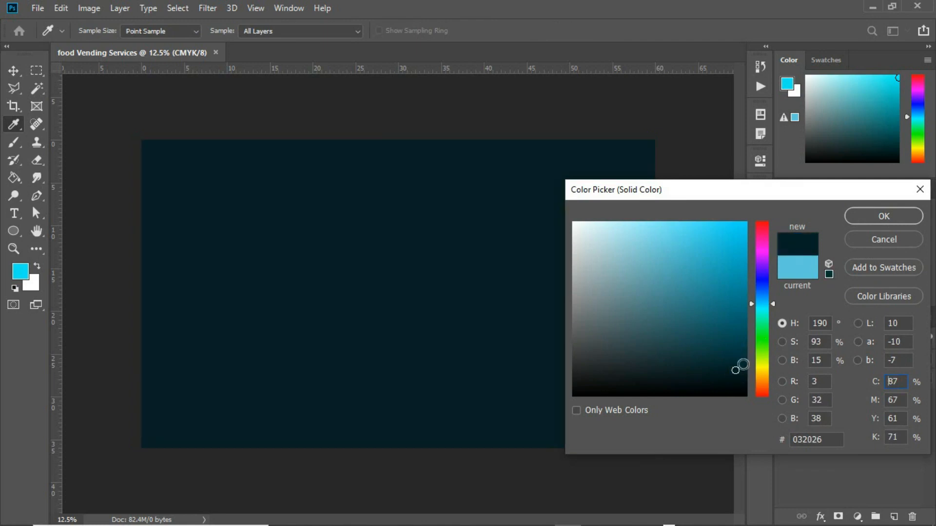
pyautogui.moveTo(832, 440); pyautogui.dragTo(775, 440)
pyautogui.write('0')
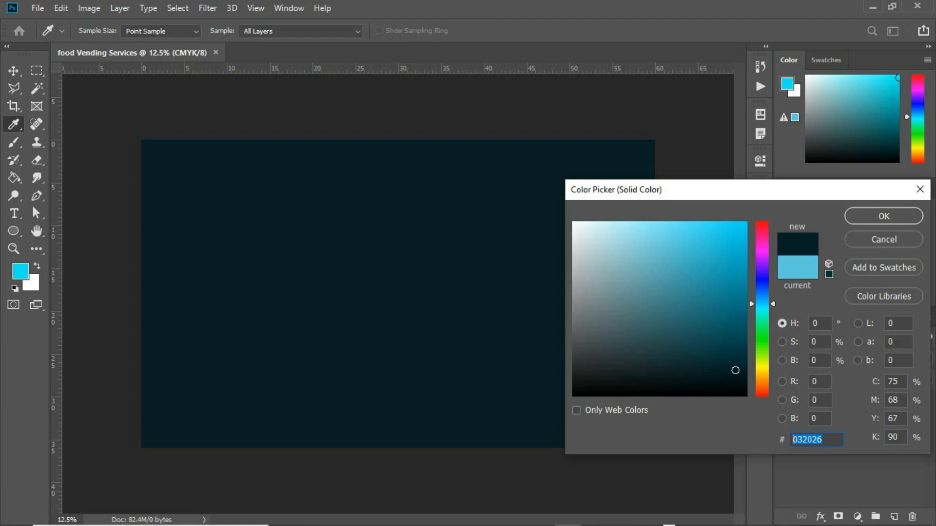
pyautogui.write('022325')
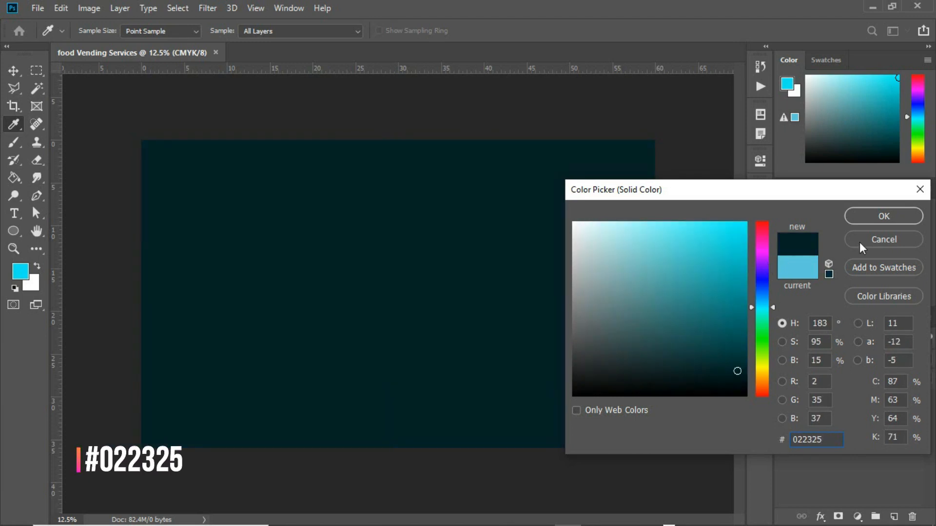
pyautogui.click(873, 215)
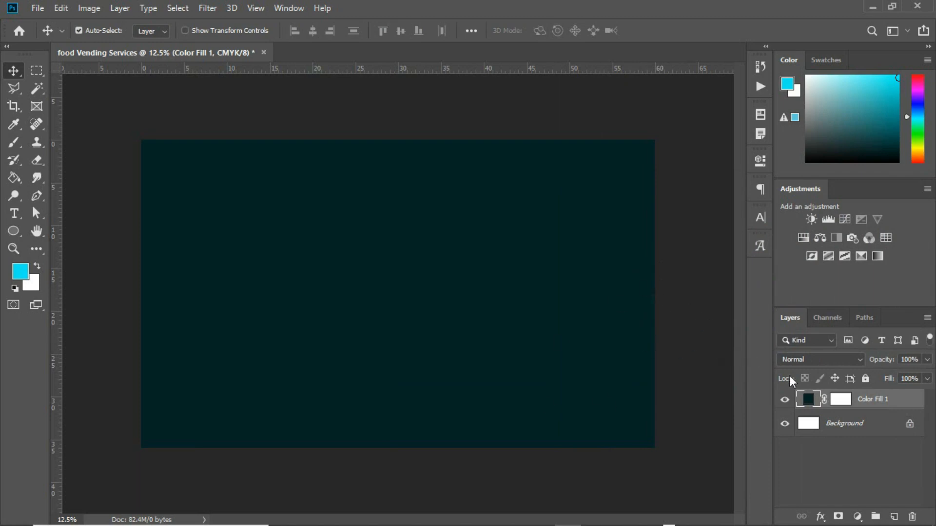
# Add an empty layer above the colour fill and enlarge the soft Brush to 3800 px.
pyautogui.click(895, 515)
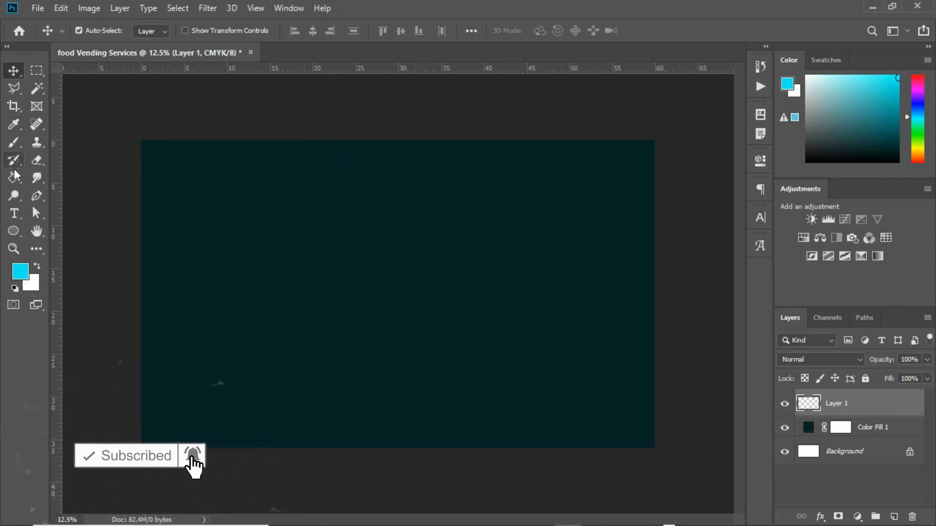
pyautogui.click(15, 143)
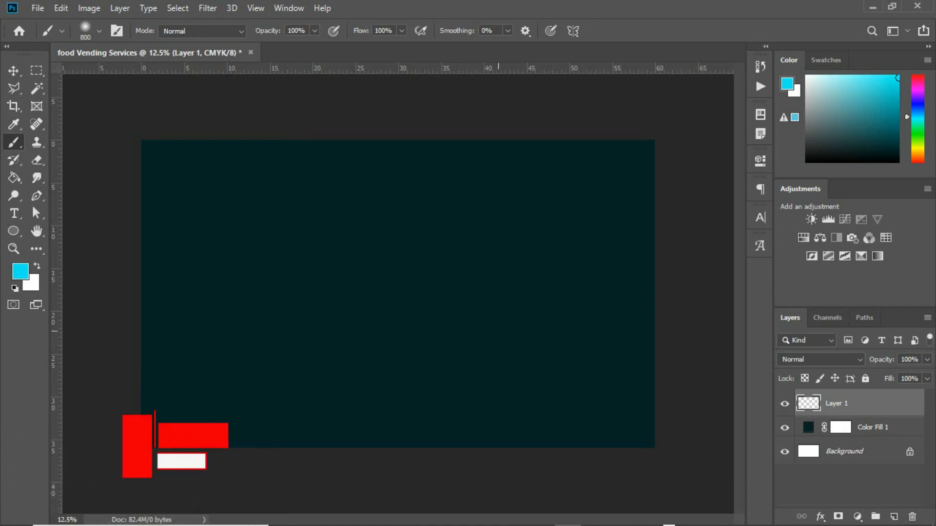
pyautogui.press(']')
pyautogui.press(']')
pyautogui.press(']')
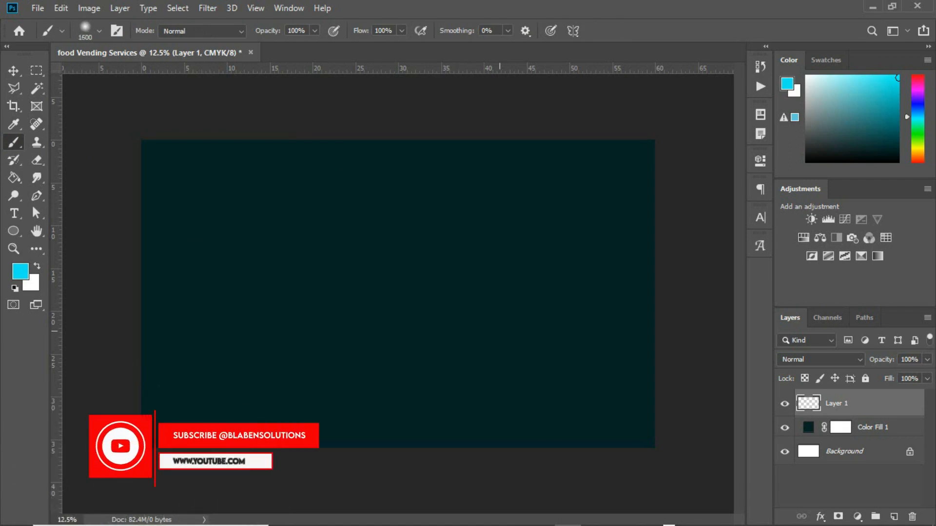
pyautogui.press(']')
pyautogui.press(']')
pyautogui.press(']')
pyautogui.press(']')
pyautogui.press(']')
pyautogui.press(']')
pyautogui.press(']')
pyautogui.press(']')
pyautogui.press(']')
pyautogui.press(']')
pyautogui.press(']')
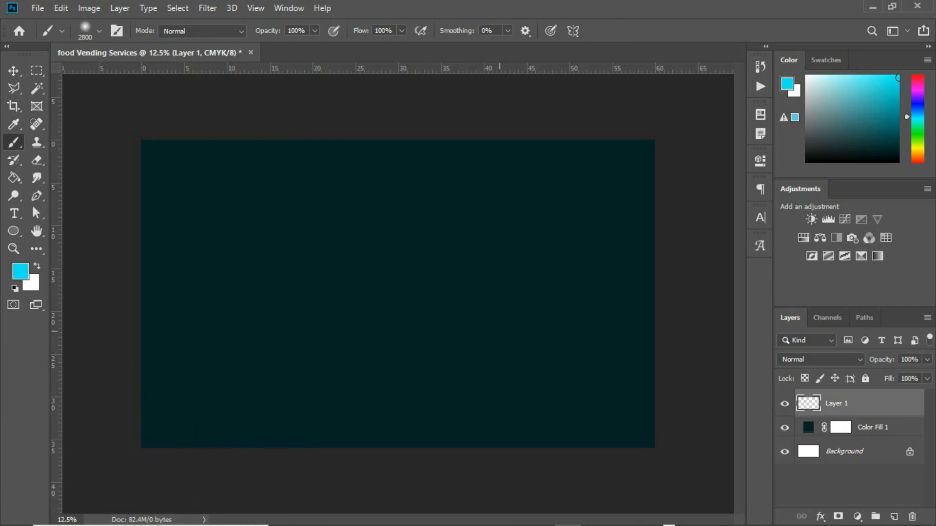
pyautogui.press(']')
pyautogui.press(']')
pyautogui.press(']')
pyautogui.press(']')
pyautogui.press(']')
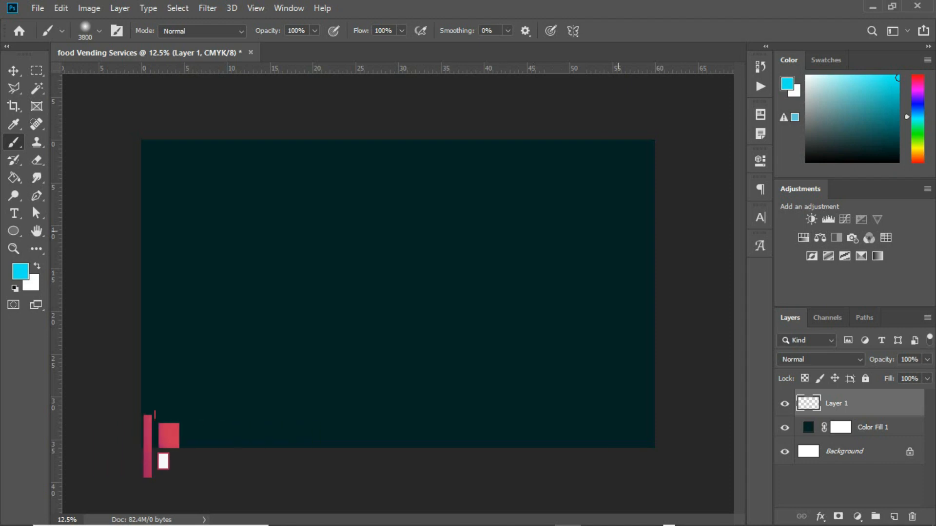
pyautogui.click(786, 86)
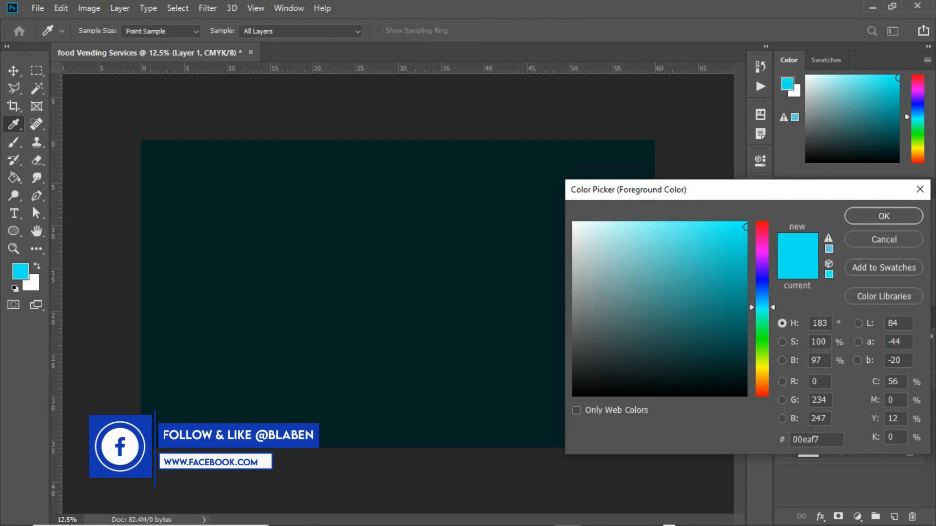
pyautogui.click(869, 215)
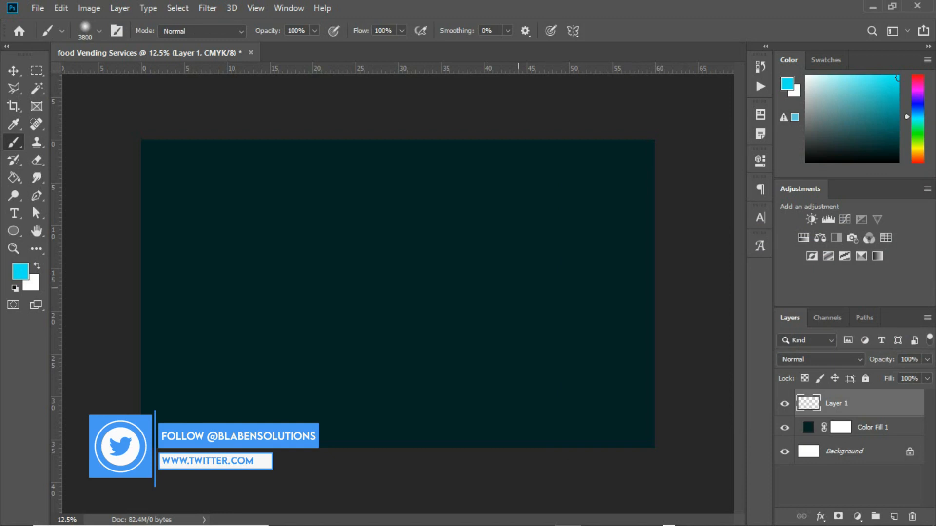
pyautogui.click(501, 288)
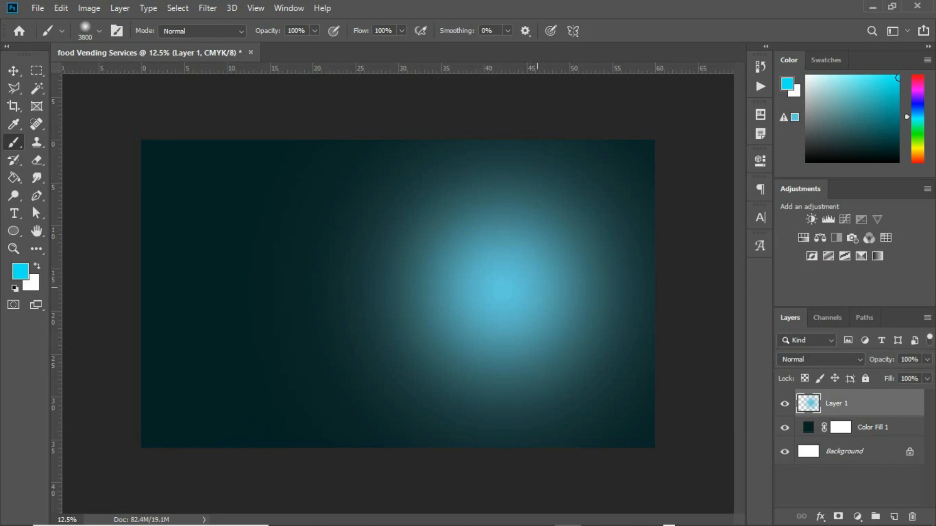
pyautogui.hotkey('ctrl', 'z')
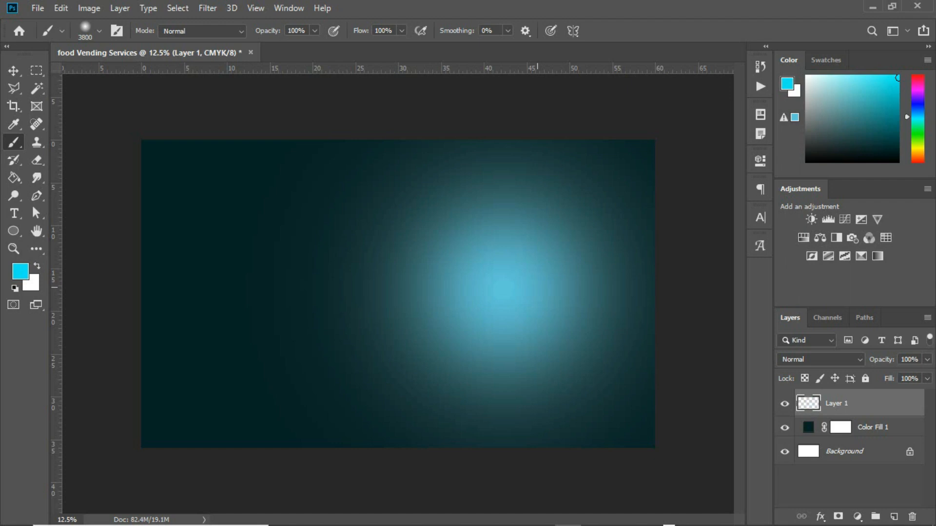
# Reduce the soft brush to 3300 px and paint a single cyan glow on the right half of the canvas.
pyautogui.press('[')
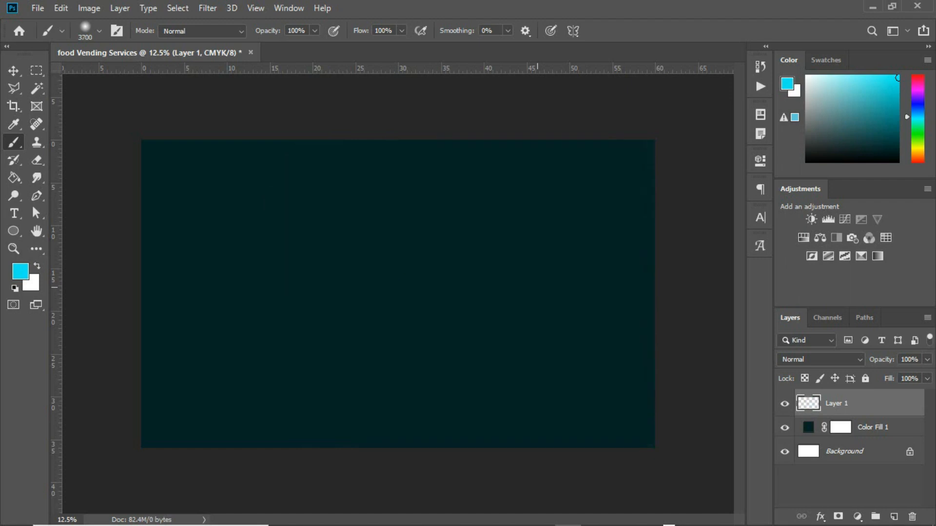
pyautogui.click(508, 289)
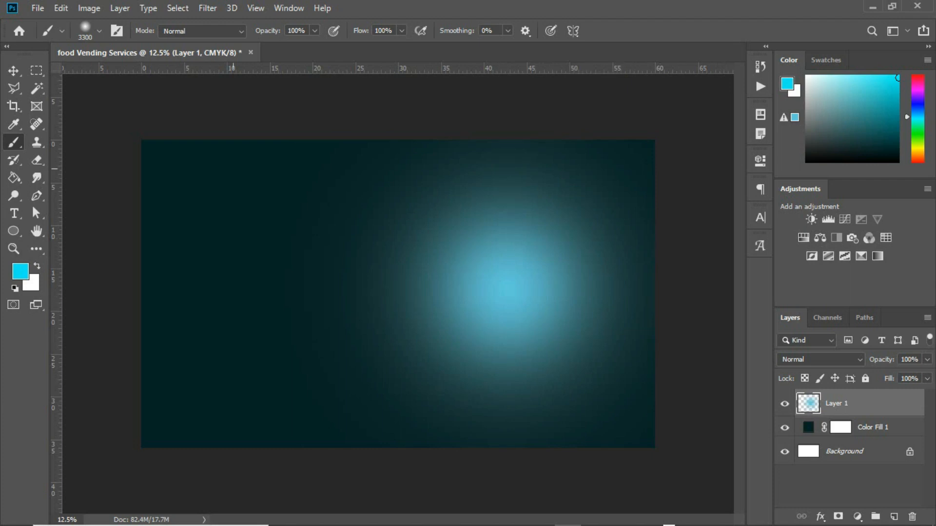
pyautogui.click(14, 72)
pyautogui.click(20, 76)
# Lower the opacity of the cyan glow layer to 88%.
pyautogui.moveTo(536, 320); pyautogui.dragTo(537, 325)
pyautogui.click(925, 361)
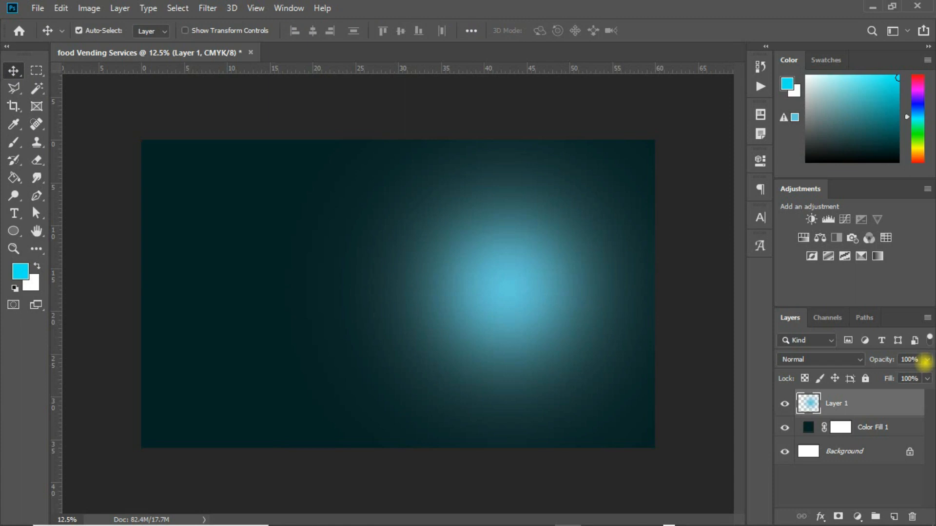
pyautogui.moveTo(925, 375); pyautogui.dragTo(918, 376)
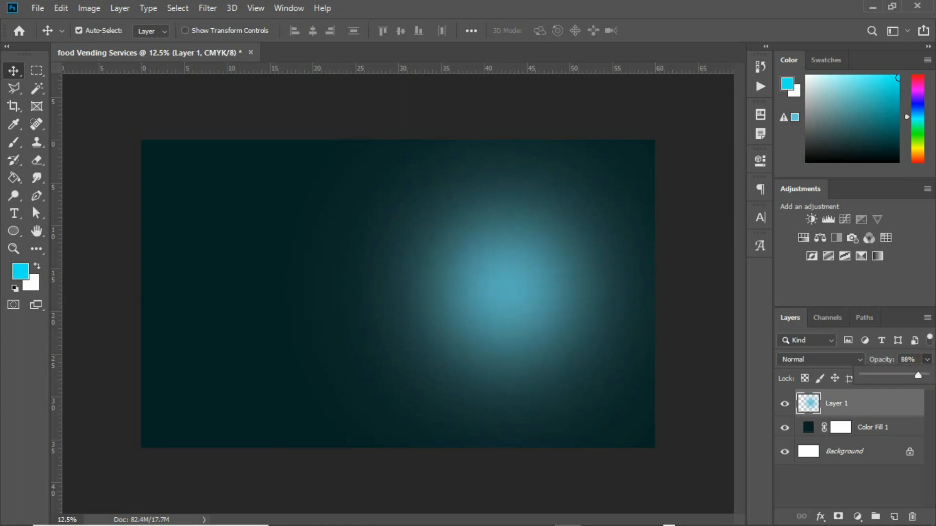
pyautogui.click(666, 378)
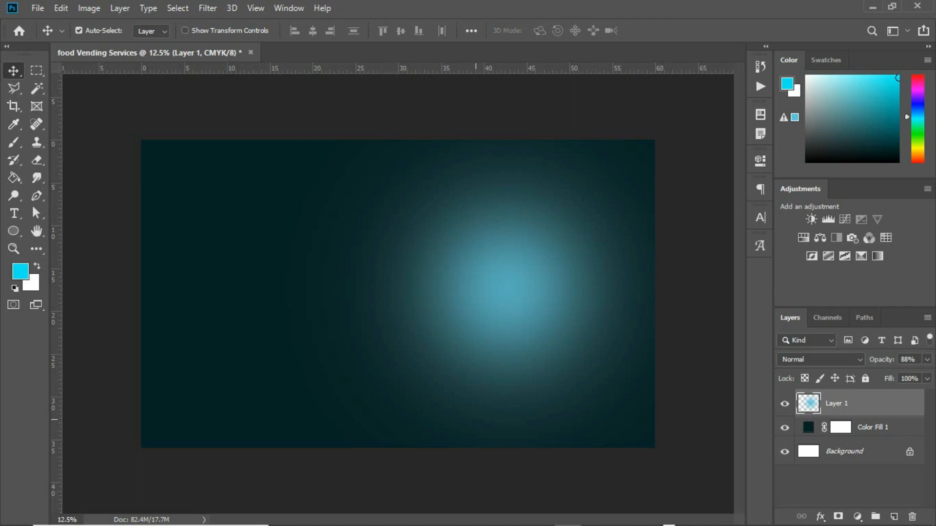
# Place the delicious-food-white-plate image from the Food Vending Resource folder on the banner and enlarge it to cover the canvas height.
pyautogui.click(349, 516)
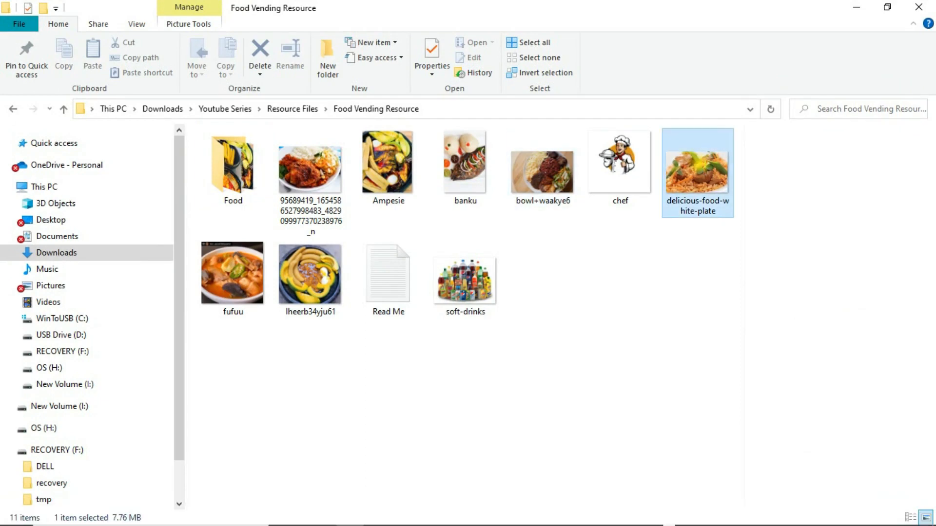
pyautogui.click(698, 170)
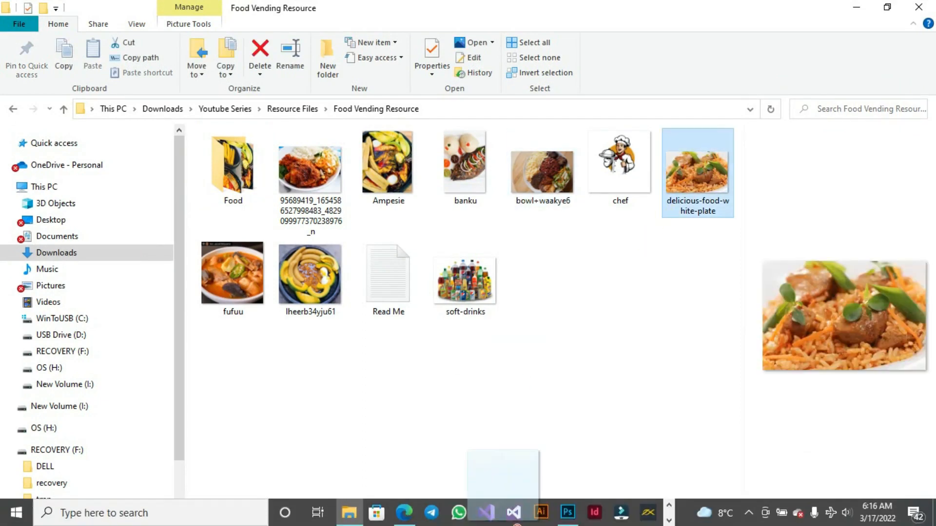
pyautogui.click(568, 513)
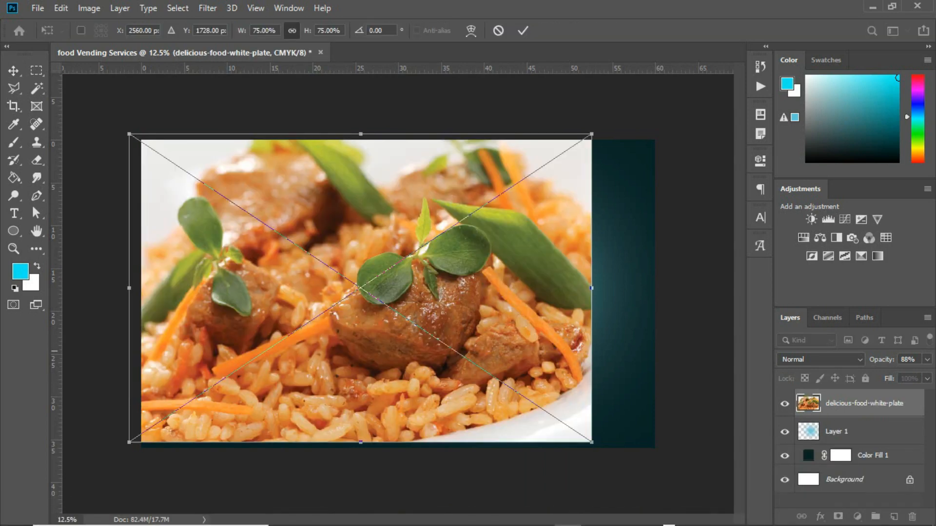
pyautogui.moveTo(531, 337); pyautogui.dragTo(531, 344)
pyautogui.moveTo(591, 448); pyautogui.dragTo(603, 458)
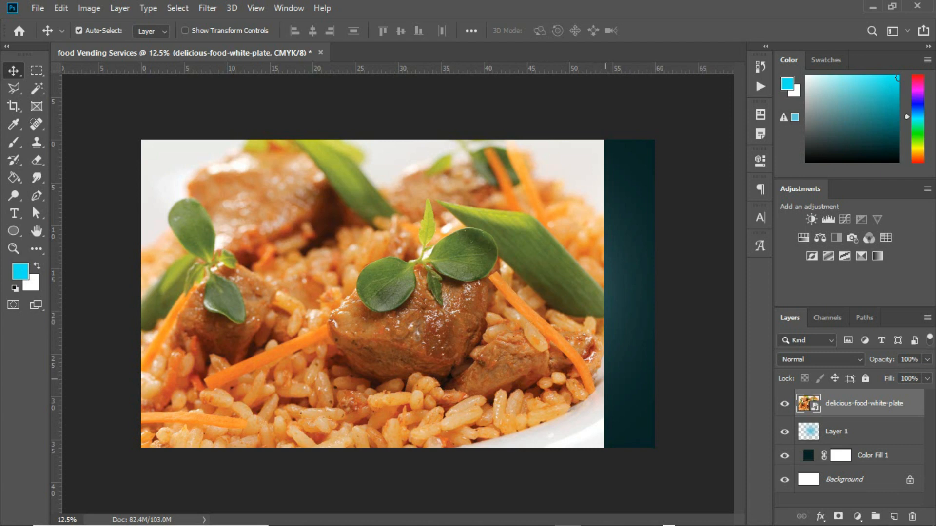
# Add a layer mask to the plate image and fade its right side into the teal background with a soft black 2100 px brush.
pyautogui.click(838, 517)
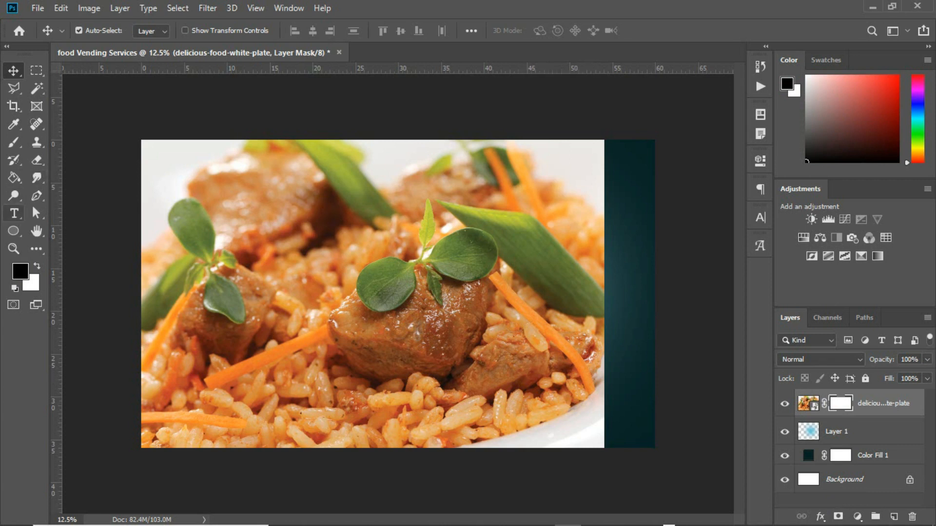
pyautogui.click(13, 142)
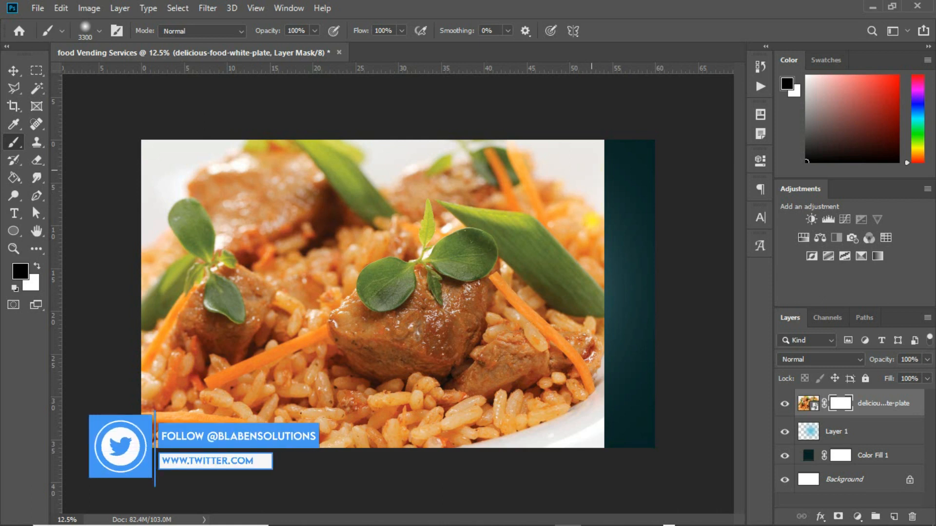
pyautogui.click(591, 170)
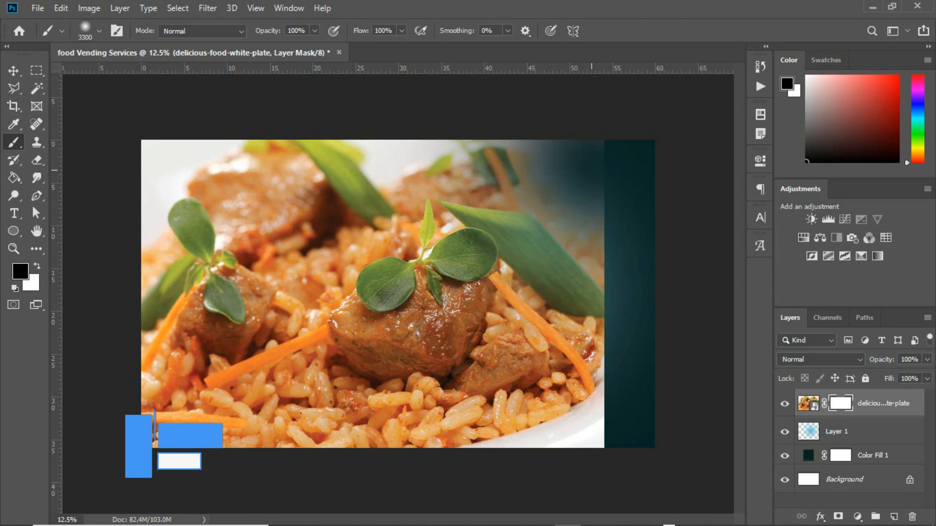
pyautogui.moveTo(591, 170); pyautogui.dragTo(574, 261)
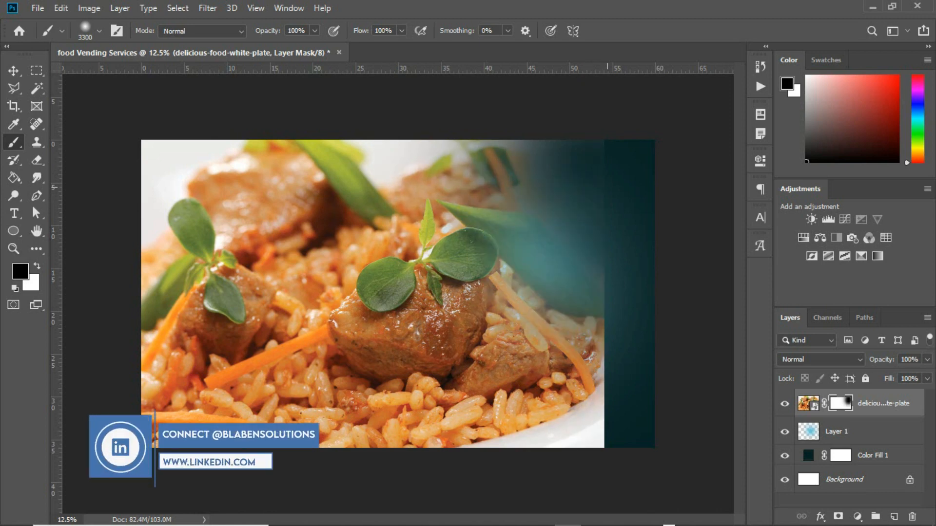
pyautogui.hotkey('ctrl', 'z')
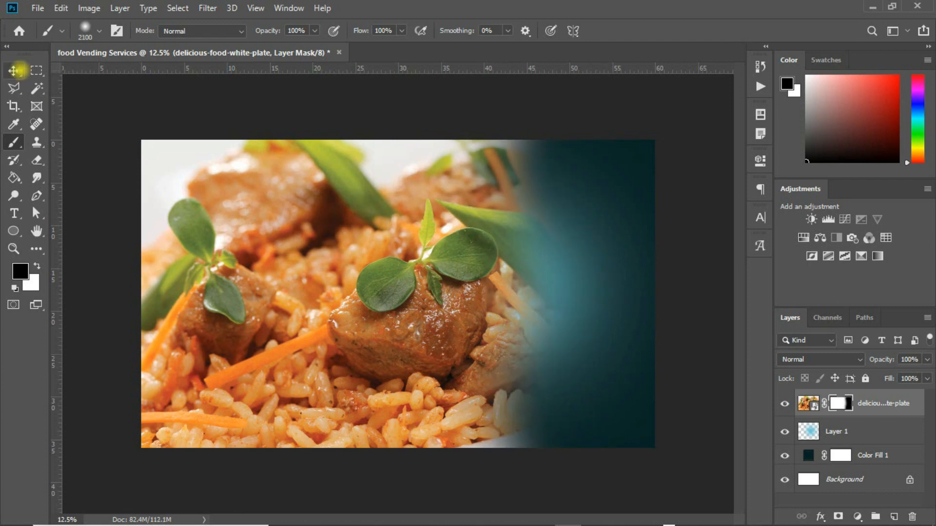
# Lower the plate image layer's opacity to 46% and shift the image slightly to the left.
pyautogui.click(14, 70)
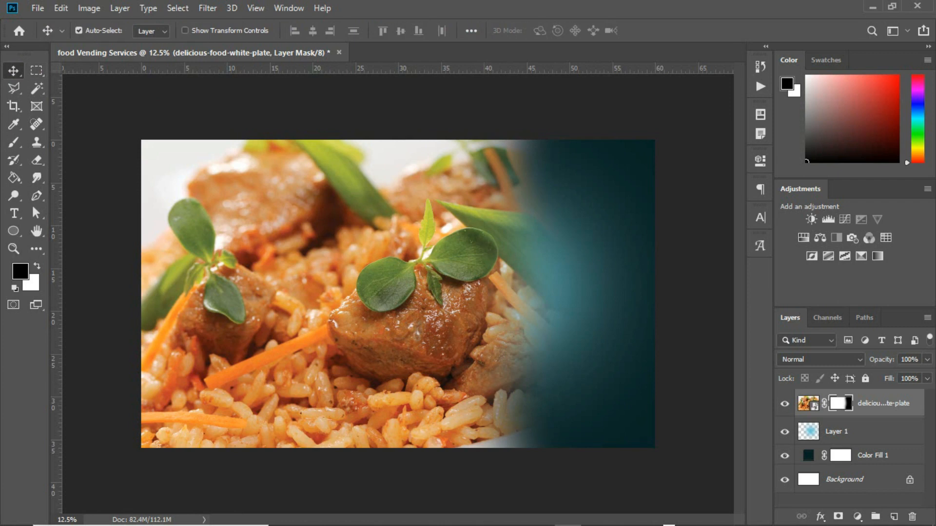
pyautogui.click(927, 359)
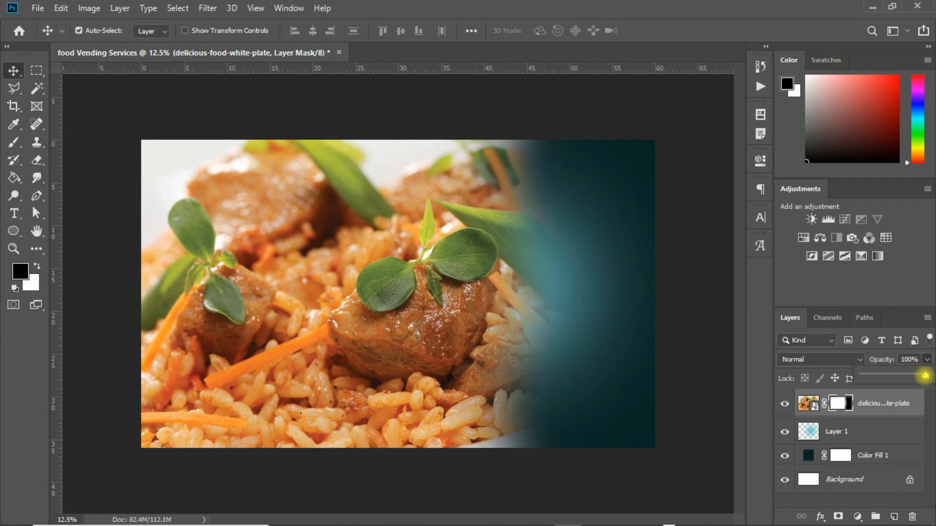
pyautogui.moveTo(925, 375); pyautogui.dragTo(892, 375)
pyautogui.click(922, 360)
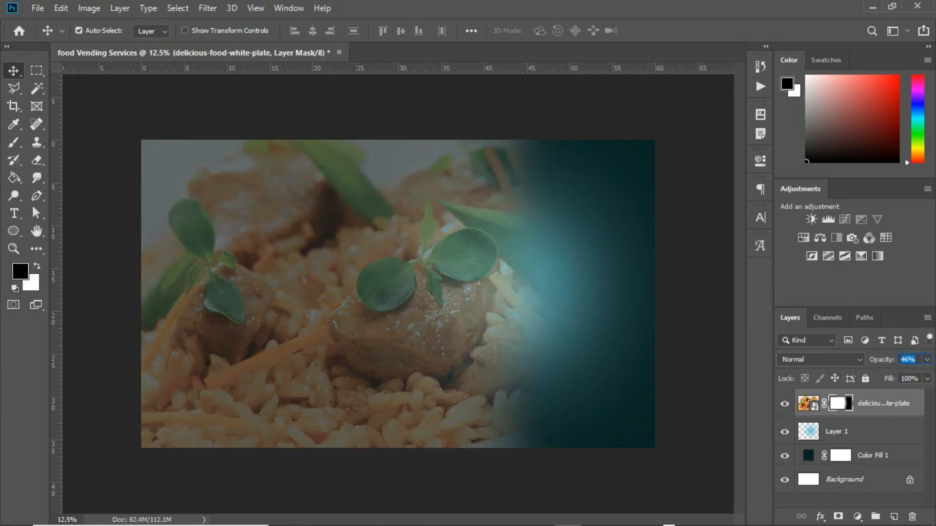
pyautogui.moveTo(318, 290); pyautogui.dragTo(269, 290)
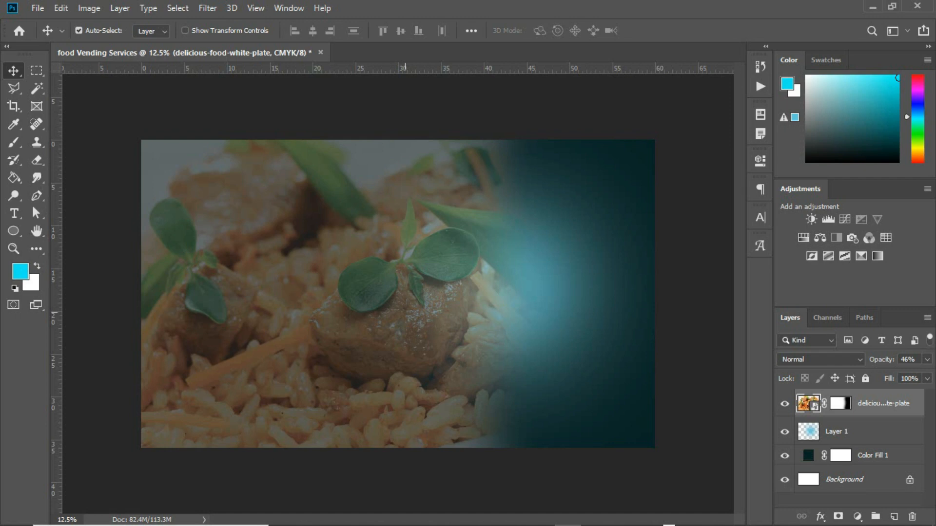
# Draw a light blue rectangle without a stroke, about 1376 x 1752 px, over the left part of the banner.
pyautogui.click(14, 230)
pyautogui.rightClick(14, 230)
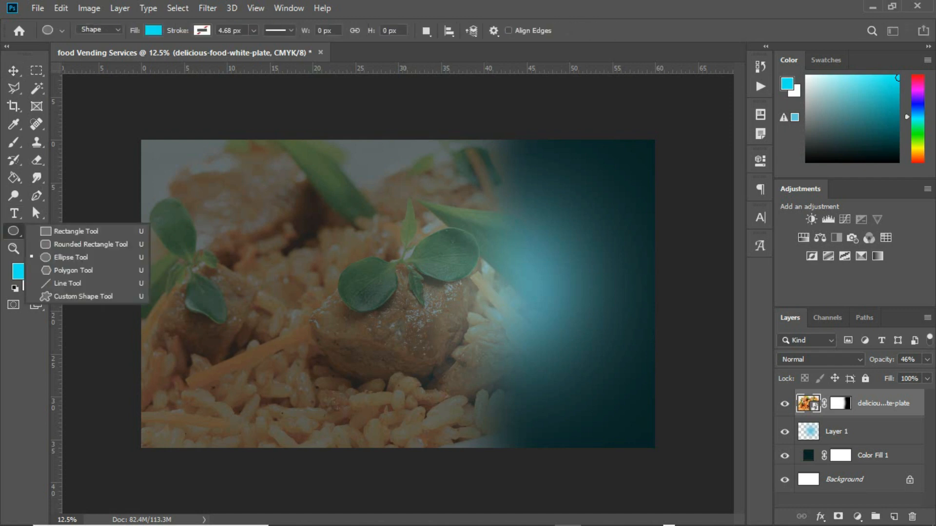
pyautogui.click(69, 230)
pyautogui.moveTo(171, 175); pyautogui.dragTo(289, 325)
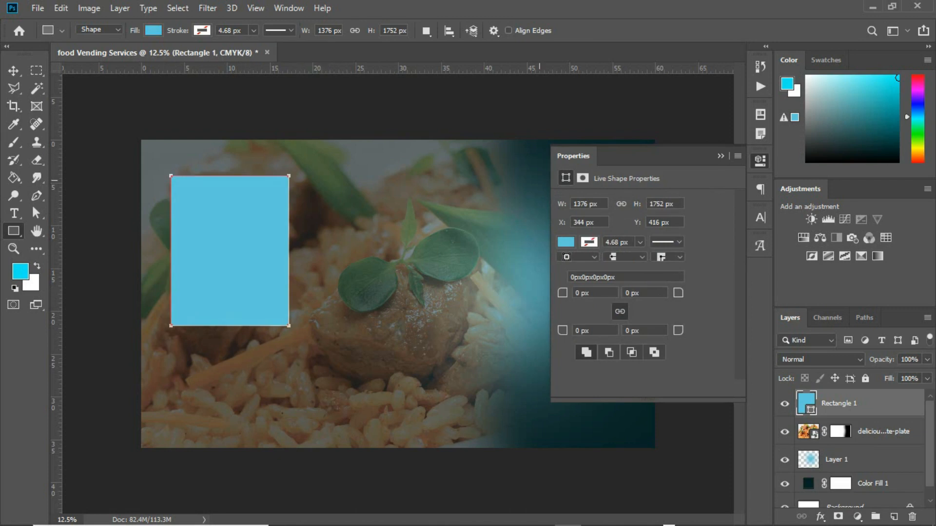
# Move the rectangle near the banner's upper-left corner and duplicate it twice to form an evenly spaced row of three.
pyautogui.click(14, 71)
pyautogui.moveTo(241, 264); pyautogui.dragTo(225, 227)
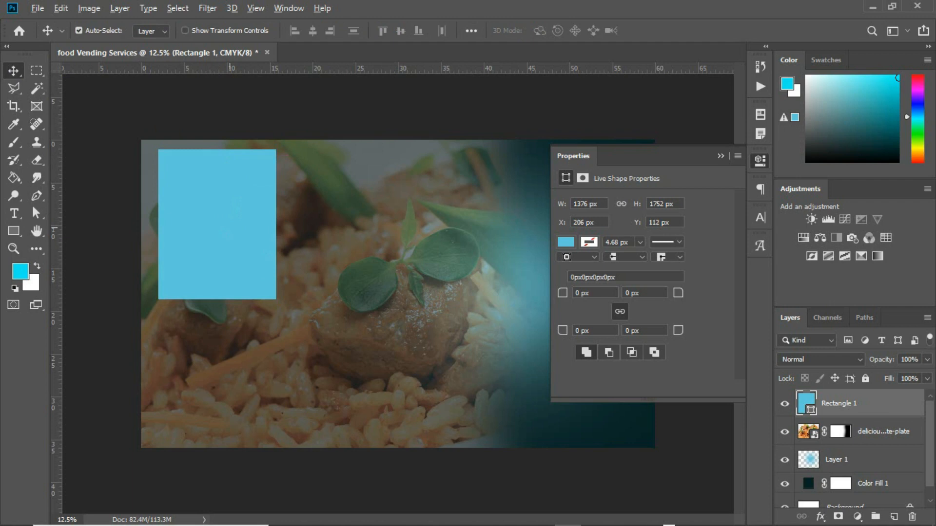
pyautogui.moveTo(273, 230); pyautogui.dragTo(360, 231)
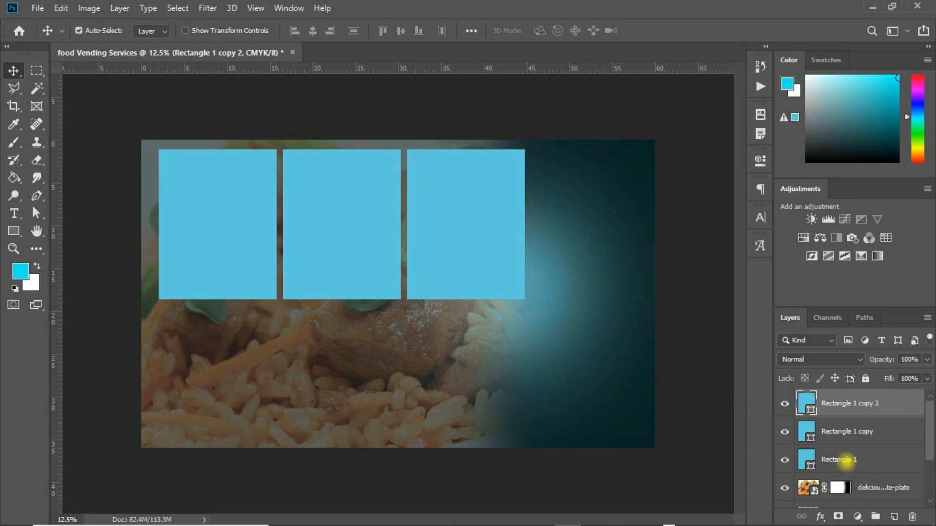
# Narrow all three rectangles together, keeping their height, and move the row closer to the banner's upper-left corner.
pyautogui.keyDown('shift'); pyautogui.click(847, 460); pyautogui.keyUp('shift')
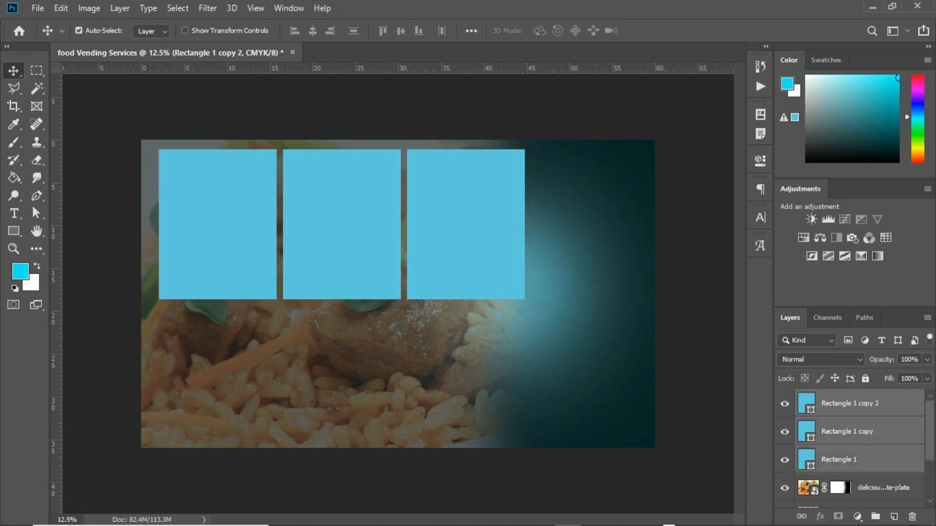
pyautogui.hotkey('ctrl', 't')
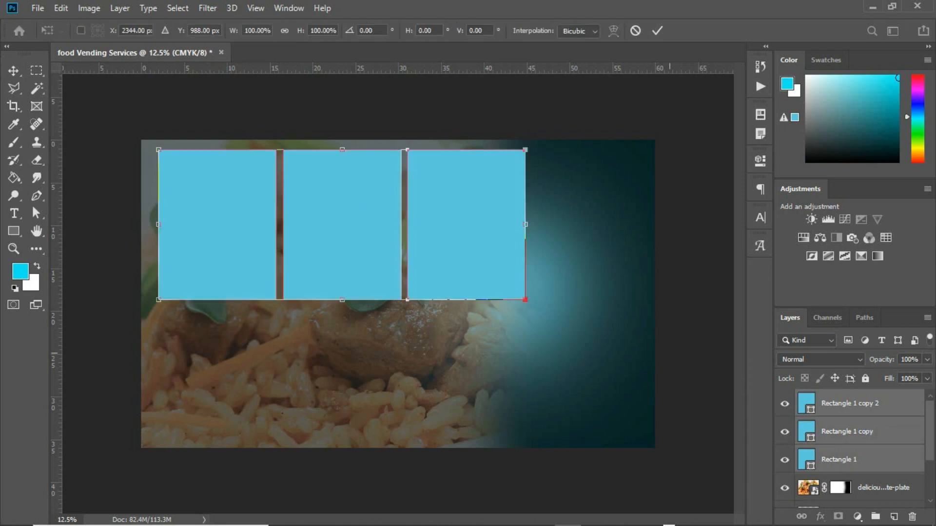
pyautogui.moveTo(525, 224); pyautogui.dragTo(428, 224)
pyautogui.moveTo(368, 217); pyautogui.dragTo(362, 214)
pyautogui.press('Return')
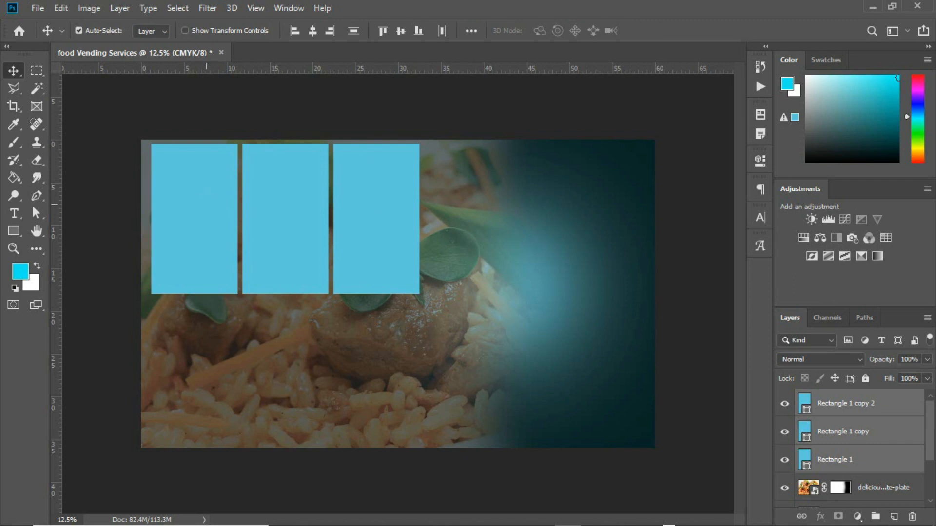
pyautogui.click(268, 328)
# Distort the first rectangle so its right edge slants outward toward the bottom and its left edge extends past the canvas.
pyautogui.click(211, 241)
pyautogui.press('ctrl')
pyautogui.hotkey('ctrl', 't')
pyautogui.rightClick(210, 237)
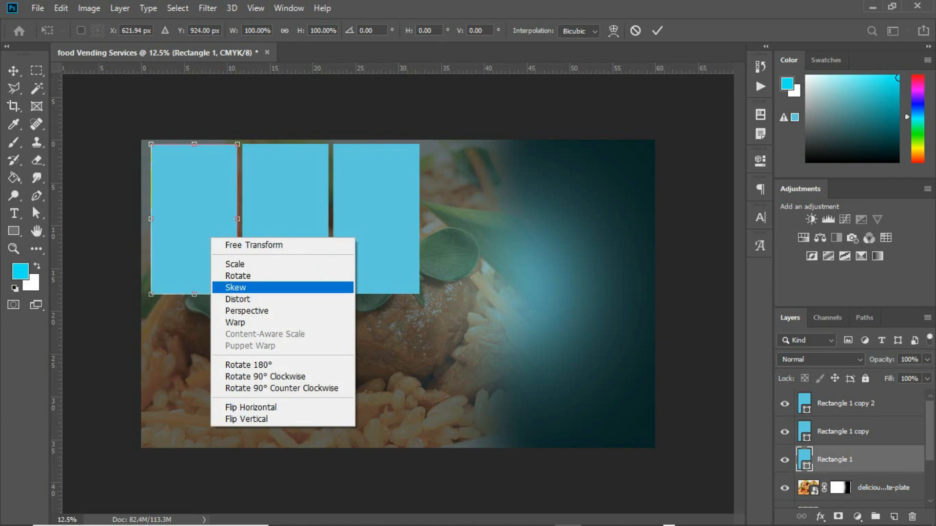
pyautogui.click(241, 299)
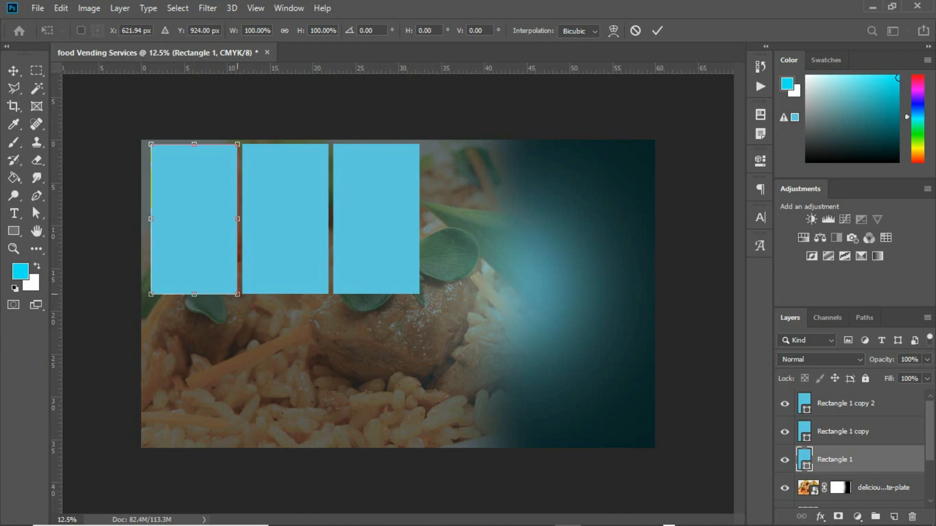
pyautogui.moveTo(237, 294); pyautogui.dragTo(276, 294)
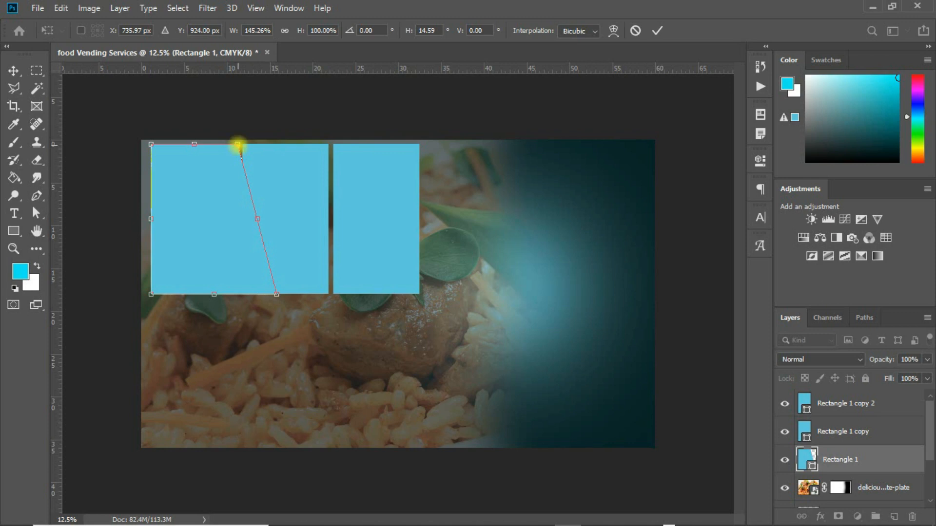
pyautogui.moveTo(236, 145); pyautogui.dragTo(229, 145)
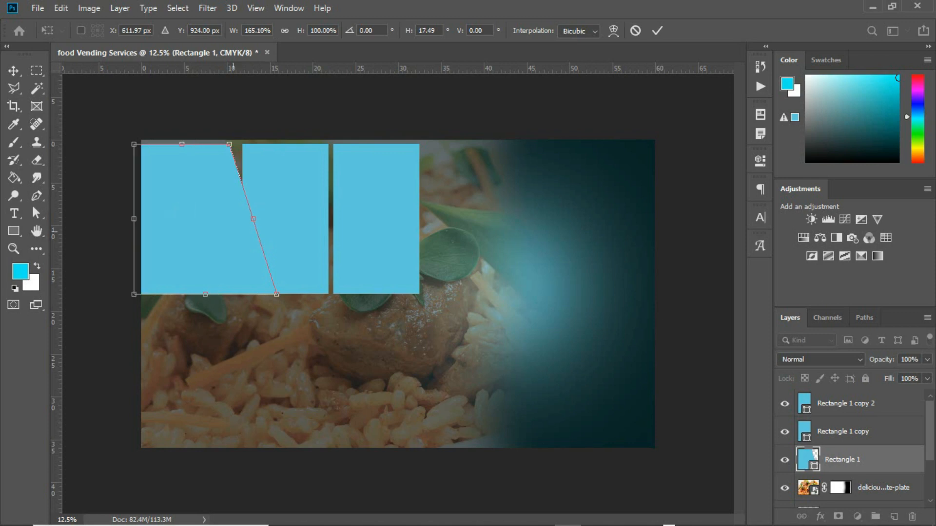
pyautogui.press('Return')
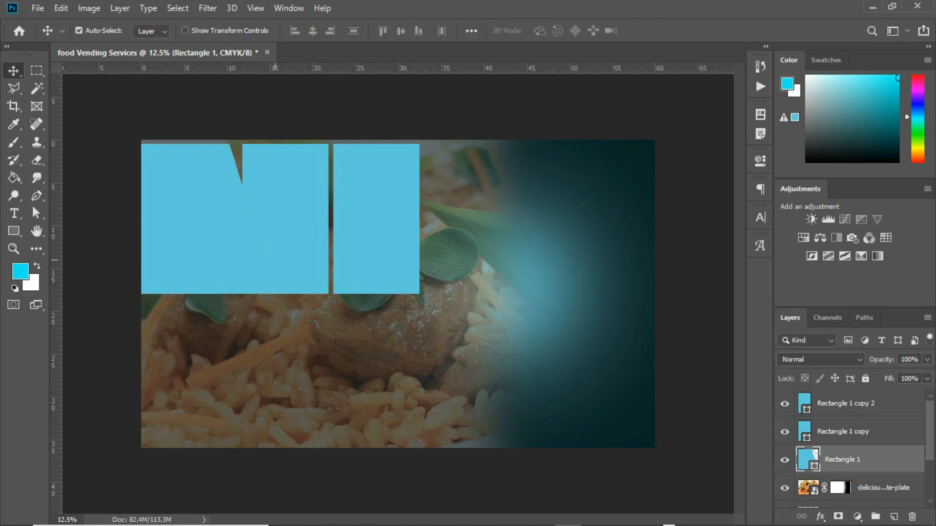
# Distort the middle rectangle into a slanted panel parallel to the first one's right edge, leaving a narrow gap between them.
pyautogui.click(305, 226)
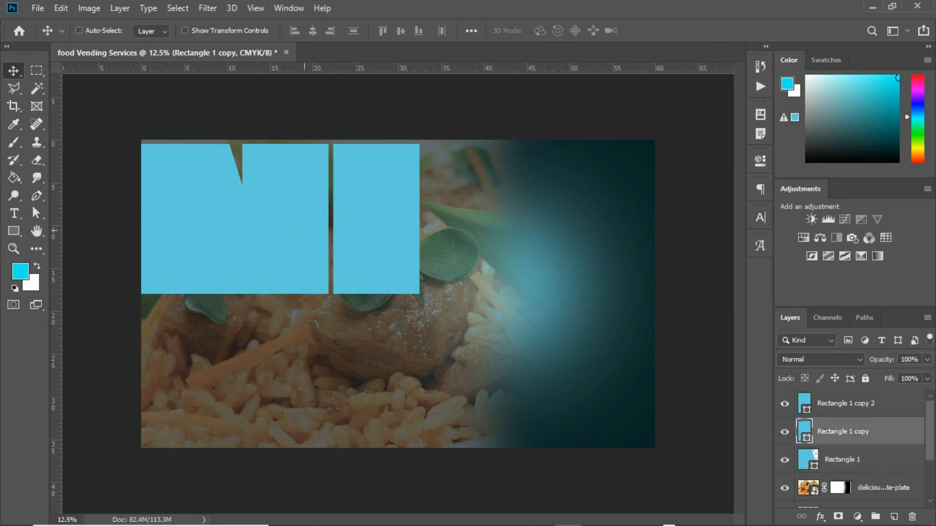
pyautogui.hotkey('ctrl', 't')
pyautogui.rightClick(303, 233)
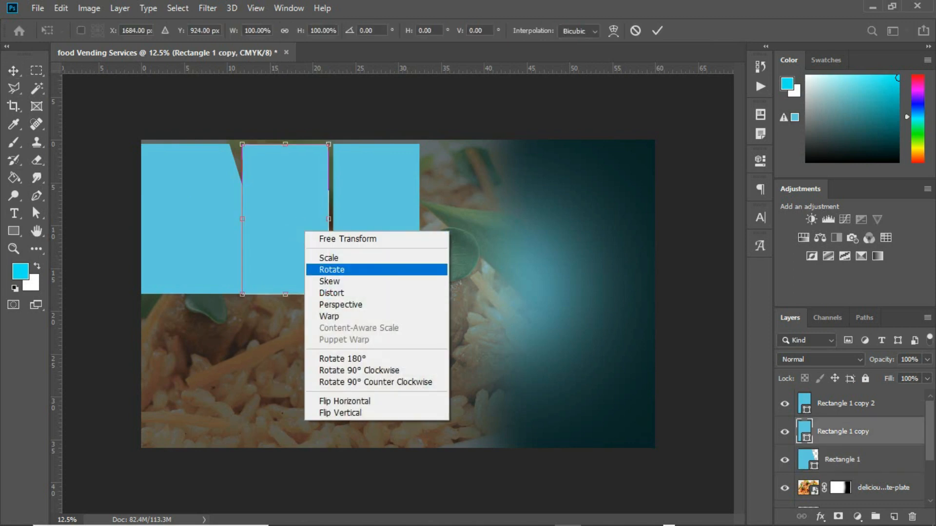
pyautogui.click(335, 293)
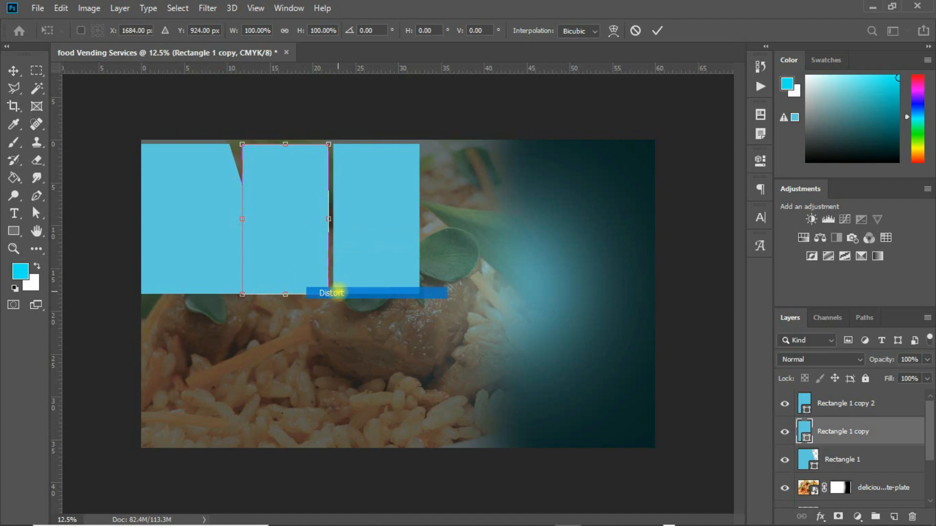
pyautogui.moveTo(242, 295); pyautogui.dragTo(286, 294)
pyautogui.moveTo(242, 145); pyautogui.dragTo(236, 145)
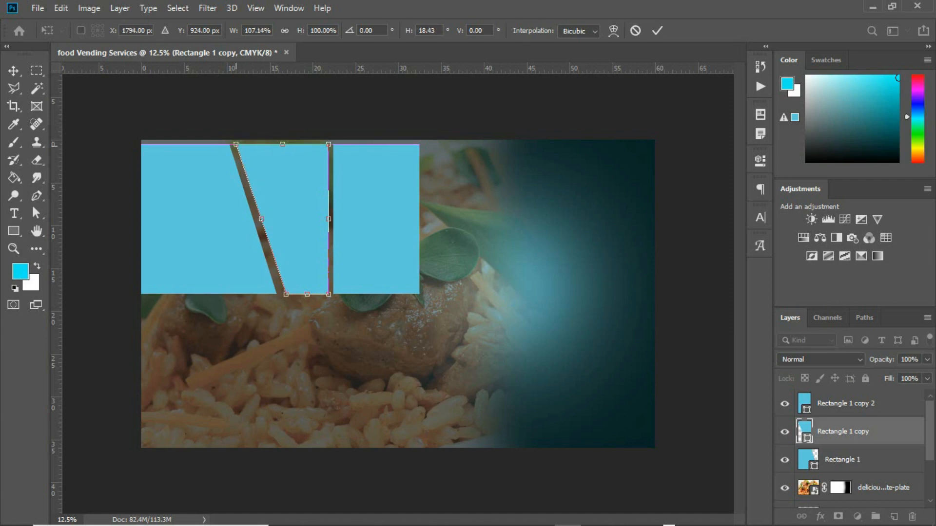
pyautogui.moveTo(285, 294); pyautogui.dragTo(283, 294)
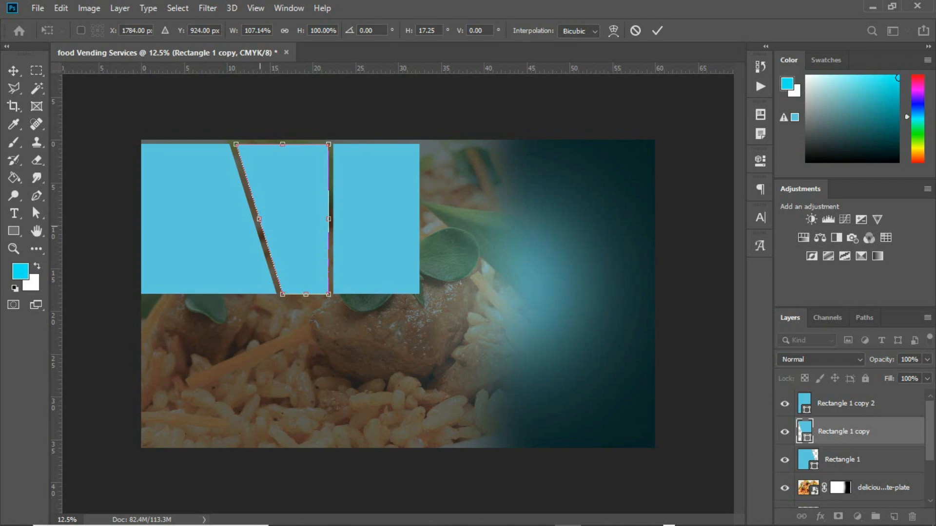
pyautogui.press('Return')
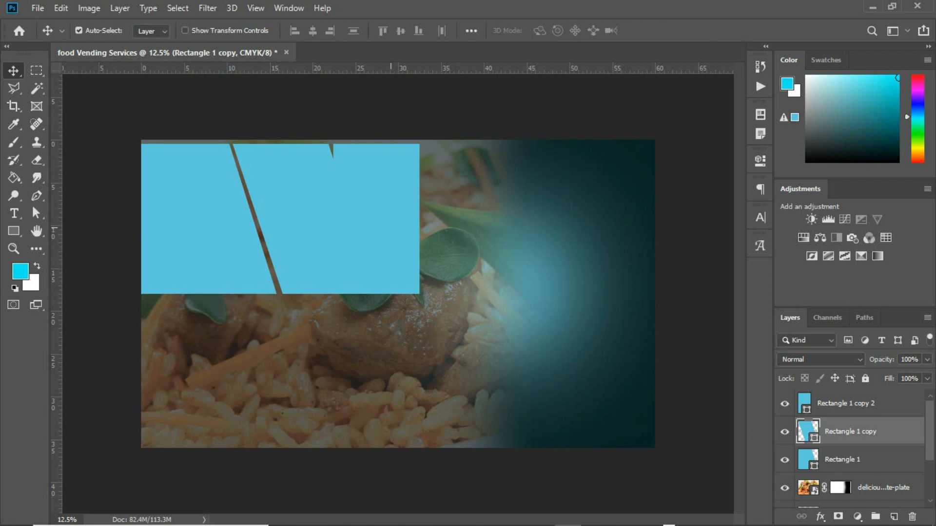
# Distort the third rectangle so its left edge runs parallel to the middle panel with a narrow gap and its vertical right edge moves outward.
pyautogui.click(396, 218)
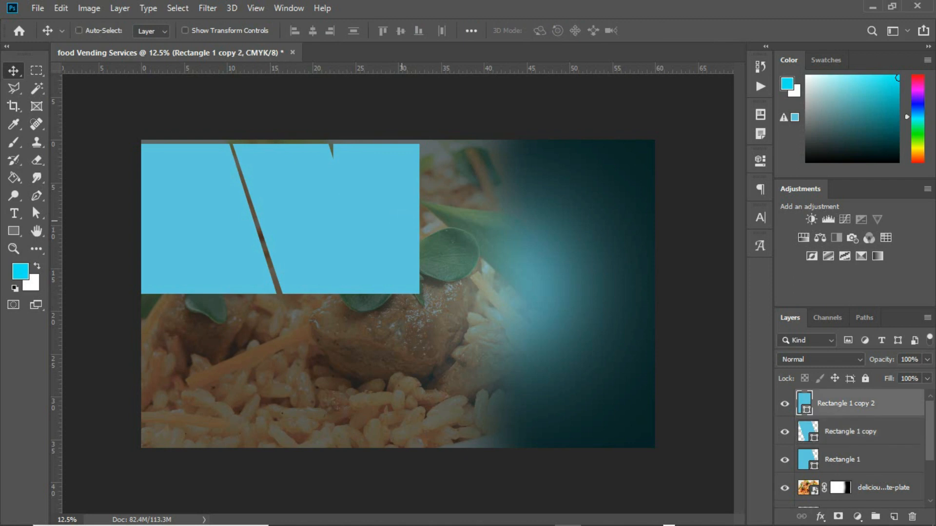
pyautogui.hotkey('ctrl', 't')
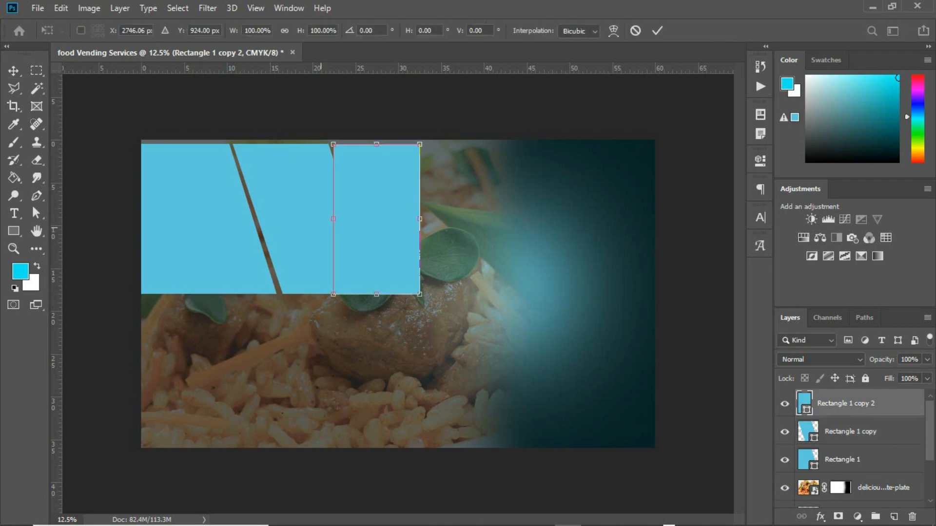
pyautogui.rightClick(368, 226)
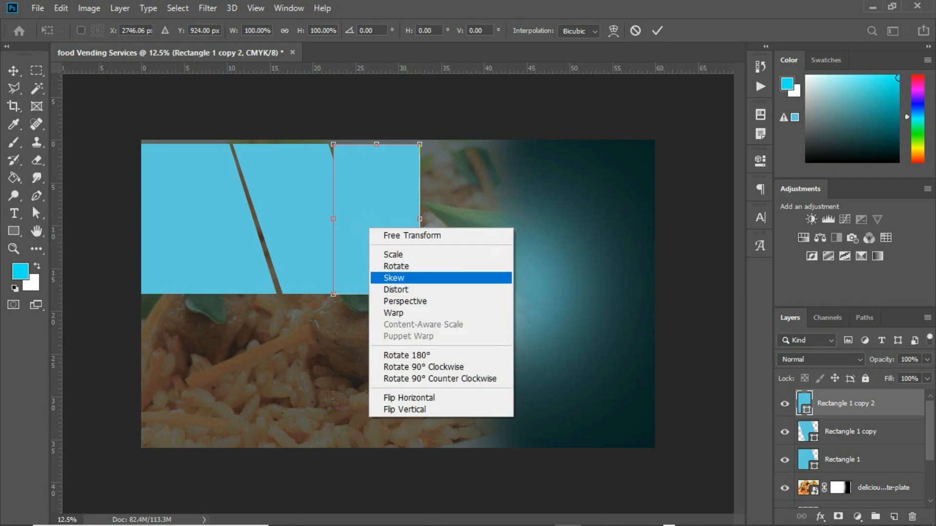
pyautogui.click(407, 290)
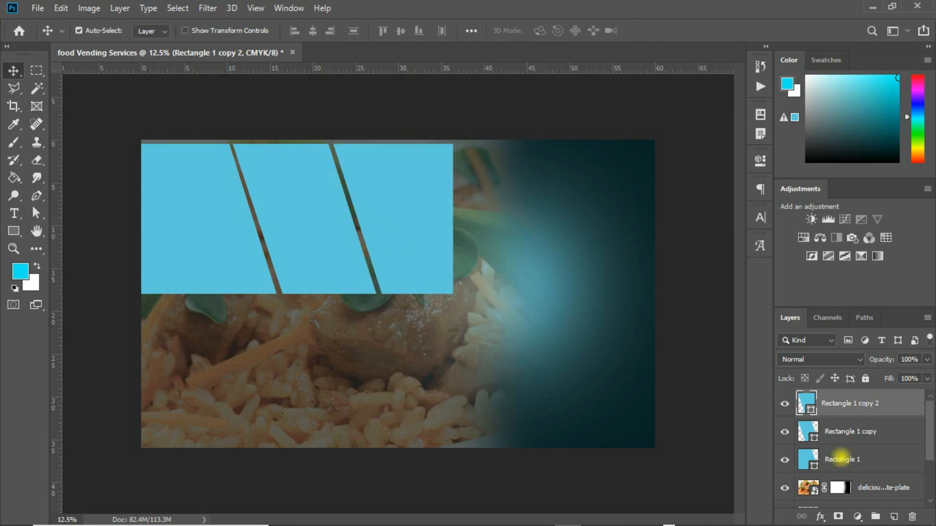
# Scale the three slanted panels down together to about 31 by 15 inches, flush with the banner's upper-left corner.
pyautogui.keyDown('shift'); pyautogui.click(840, 459); pyautogui.keyUp('shift')
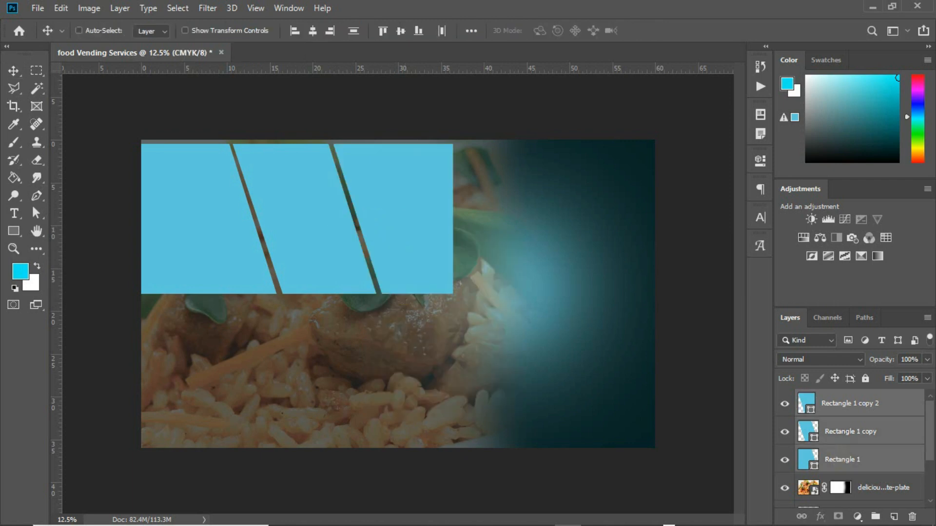
pyautogui.hotkey('ctrl', 't')
pyautogui.moveTo(372, 246); pyautogui.dragTo(370, 241)
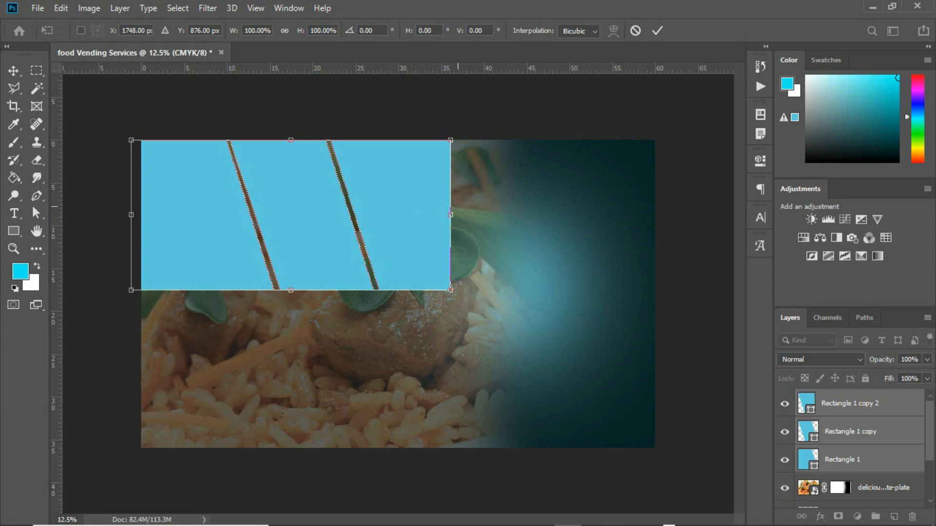
pyautogui.moveTo(450, 290); pyautogui.dragTo(390, 249)
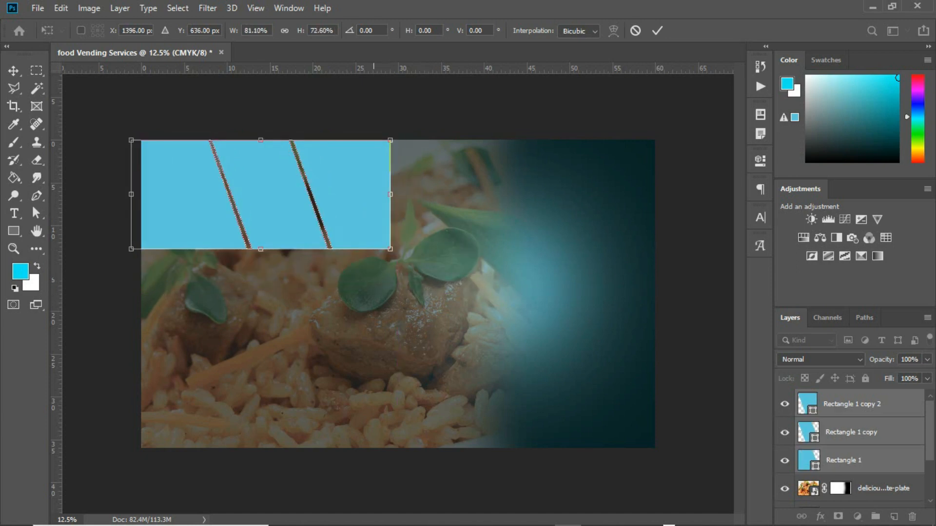
pyautogui.moveTo(366, 213); pyautogui.dragTo(374, 217)
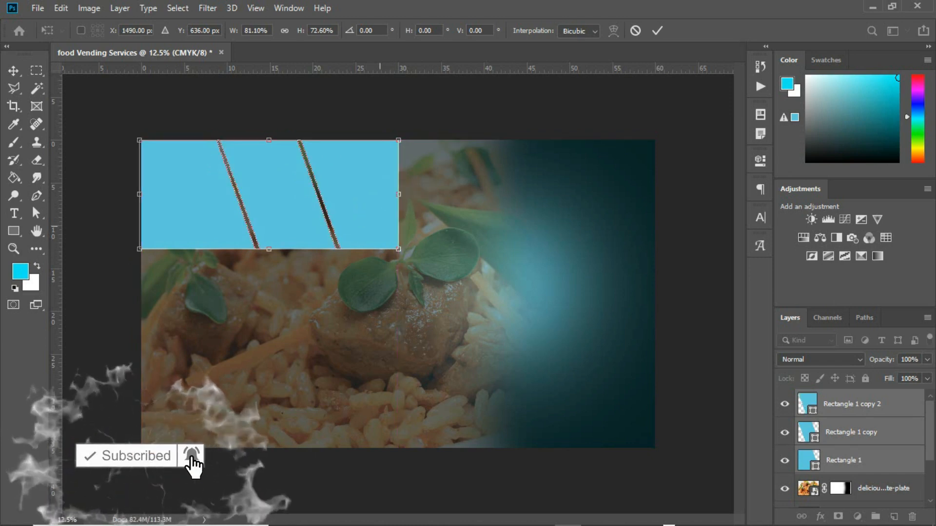
pyautogui.moveTo(398, 248); pyautogui.dragTo(365, 248)
pyautogui.press('Return')
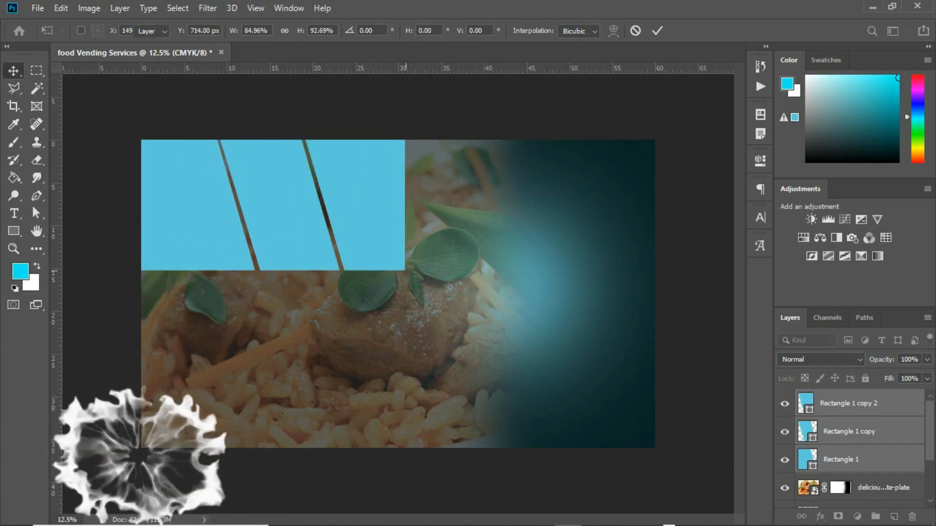
pyautogui.moveTo(364, 212)
pyautogui.mouseDown()
pyautogui.moveTo(378, 211)
pyautogui.moveTo(360, 213)
pyautogui.mouseUp()
pyautogui.click(457, 267)
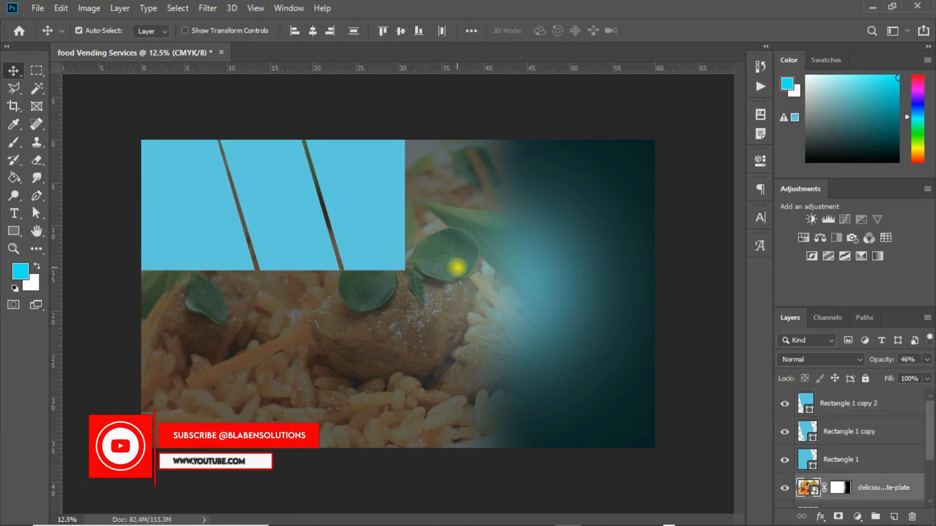
# Place the delicious-food-white-plate image above Rectangle 1 at about 56% scale and clip it to that first panel.
pyautogui.click(192, 216)
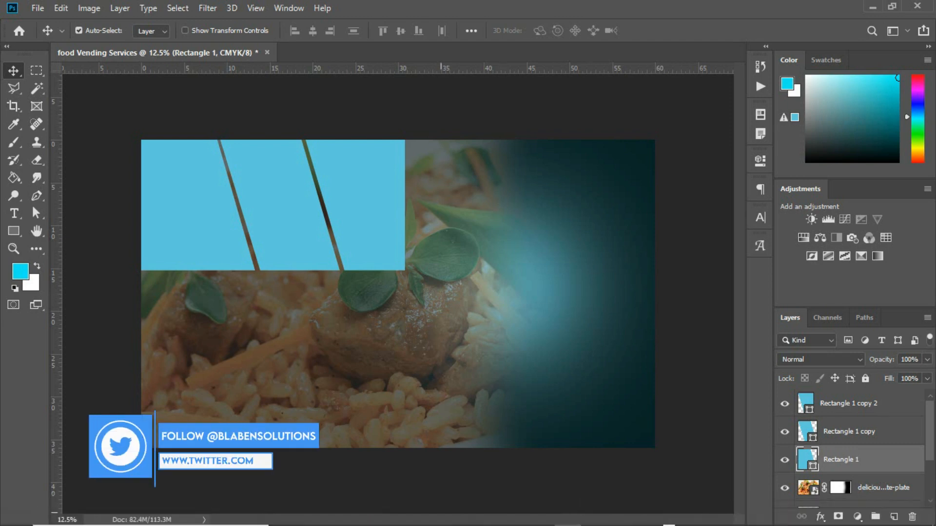
pyautogui.click(349, 513)
pyautogui.moveTo(697, 173); pyautogui.dragTo(300, 271)
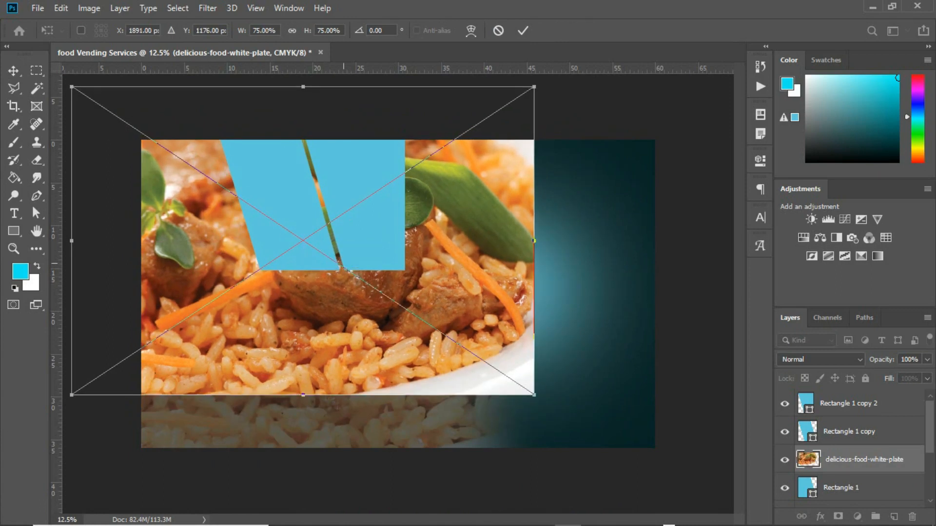
pyautogui.moveTo(534, 86); pyautogui.dragTo(420, 100)
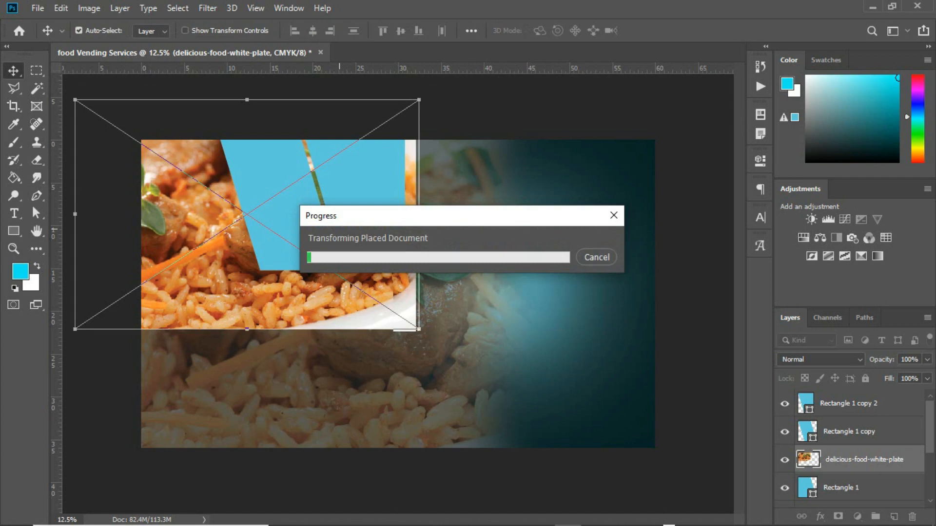
pyautogui.rightClick(870, 459)
pyautogui.click(753, 307)
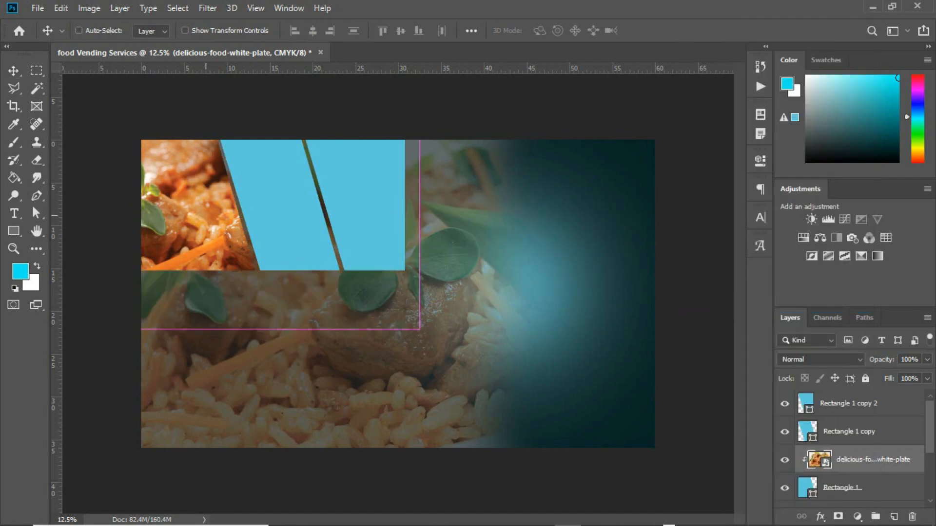
# Shrink the clipped delicious-food-white-plate image further and reposition it so the meat and green leaves sit inside the first panel.
pyautogui.hotkey('ctrl', 't')
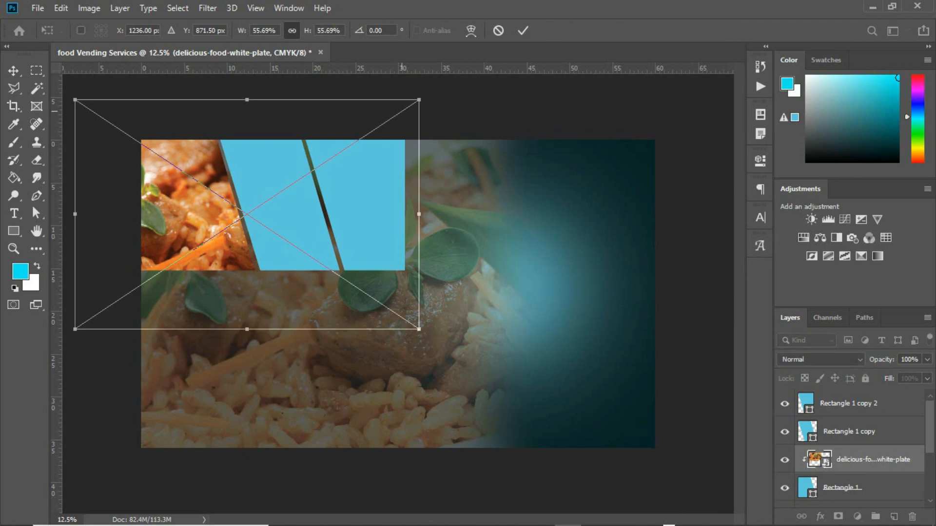
pyautogui.moveTo(419, 99); pyautogui.dragTo(364, 136)
pyautogui.moveTo(245, 182); pyautogui.dragTo(171, 177)
pyautogui.press('Return')
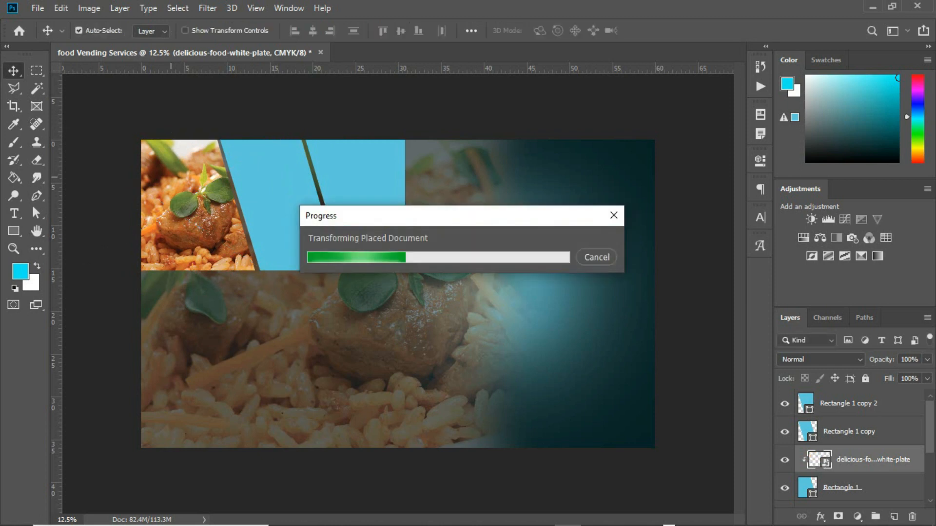
# Place the bowl+waakye6 image over the middle slanted panel and clip it to Rectangle 1 copy.
pyautogui.click(280, 210)
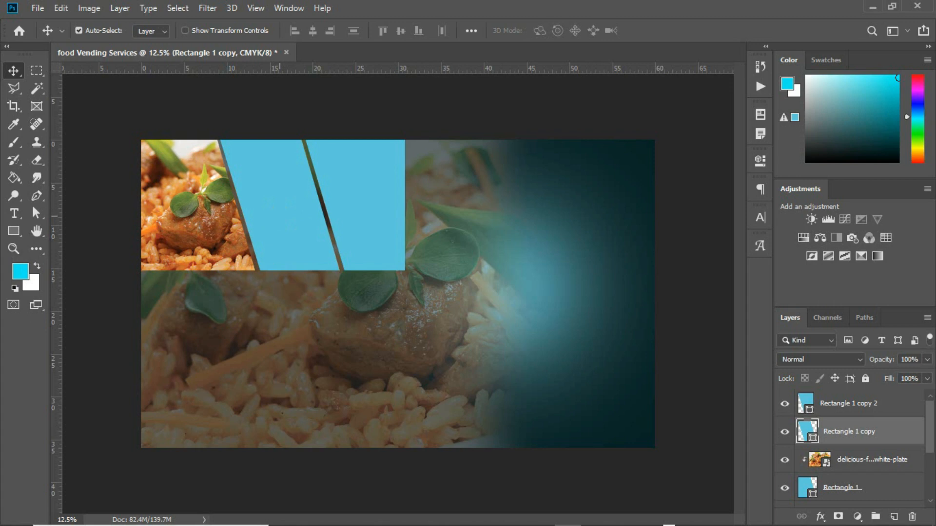
pyautogui.click(359, 511)
pyautogui.moveTo(547, 171); pyautogui.dragTo(393, 278)
pyautogui.press('Return')
pyautogui.hotkey('ctrl', 'alt', 'g')
# Place the red chicken stew and rice photo over the third panel, enlarged to cover it, and clip it to Rectangle 1 copy 2.
pyautogui.click(362, 234)
pyautogui.click(360, 512)
pyautogui.moveTo(509, 507); pyautogui.dragTo(385, 205)
pyautogui.moveTo(451, 251); pyautogui.dragTo(493, 282)
pyautogui.moveTo(316, 151); pyautogui.dragTo(296, 136)
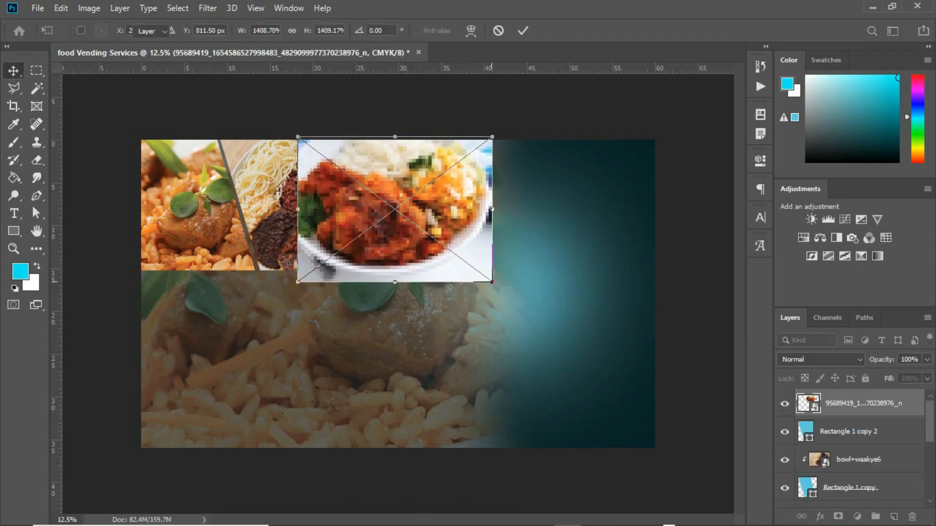
pyautogui.press('Return')
pyautogui.keyDown('alt'); pyautogui.click(858, 416); pyautogui.keyUp('alt')
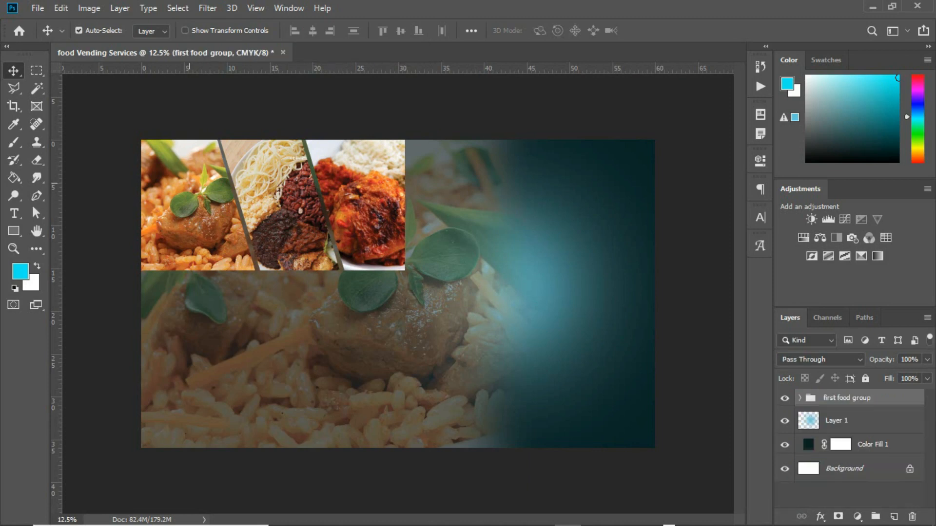
# Draw a 903 px circle with the Ellipse tool just below the first two food panels.
pyautogui.hotkey('ctrl', '0')
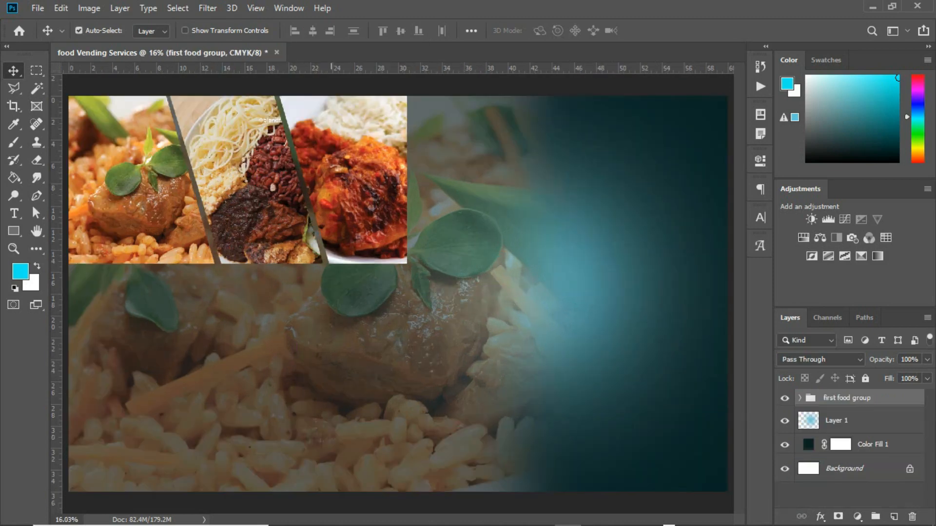
pyautogui.click(13, 230)
pyautogui.moveTo(14, 231); pyautogui.dragTo(64, 256)
pyautogui.click(65, 257)
pyautogui.click(118, 259)
pyautogui.moveTo(119, 259); pyautogui.dragTo(216, 357)
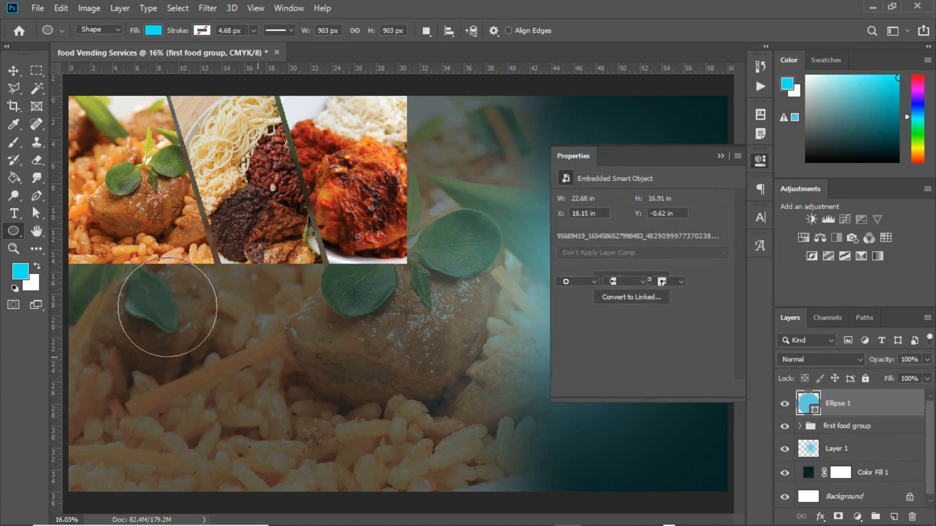
# Duplicate the circle twice and arrange the three circles side by side with the middle one raised and overlapping both neighbours.
pyautogui.press('v')
pyautogui.moveTo(175, 298); pyautogui.dragTo(243, 274)
pyautogui.moveTo(242, 275); pyautogui.dragTo(341, 274)
pyautogui.moveTo(242, 275); pyautogui.dragTo(243, 235)
pyautogui.moveTo(341, 274); pyautogui.dragTo(307, 274)
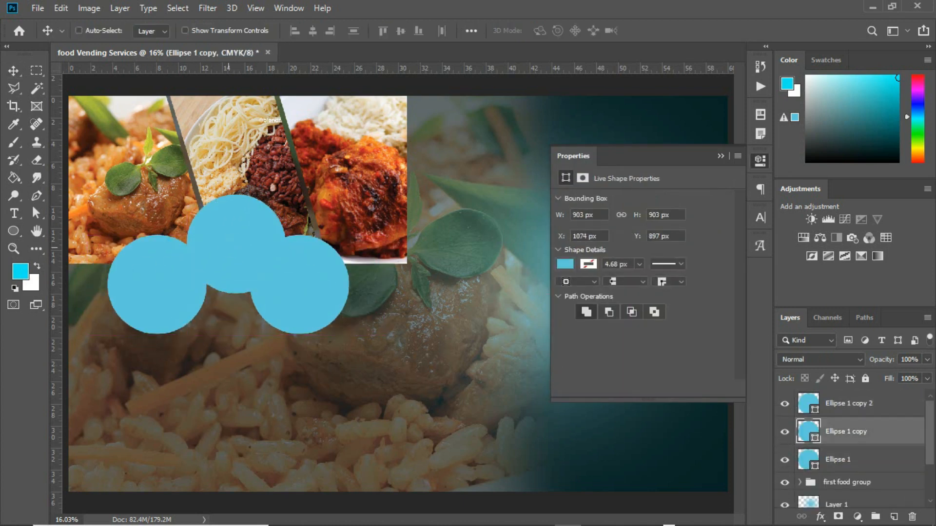
# Make the middle circle slightly smaller and reposition all three circles so they overlap the panels' lower edge.
pyautogui.hotkey('ctrl', 't')
pyautogui.moveTo(286, 195); pyautogui.dragTo(271, 208)
pyautogui.press('Return')
pyautogui.moveTo(151, 284); pyautogui.dragTo(131, 275)
pyautogui.moveTo(213, 264); pyautogui.dragTo(203, 253)
pyautogui.moveTo(299, 284); pyautogui.dragTo(294, 275)
pyautogui.moveTo(154, 277); pyautogui.dragTo(164, 278)
# Rename the circle layers 1 for the left circle, 2 for the middle one and 3 for the right one.
pyautogui.doubleClick(837, 460)
pyautogui.write('1')
pyautogui.doubleClick(846, 432)
pyautogui.write('3')
pyautogui.doubleClick(849, 403)
pyautogui.write('2')
# Change the middle circle's fill to white and shift the right circle slightly closer to it.
pyautogui.click(565, 264)
pyautogui.click(642, 352)
pyautogui.click(720, 156)
pyautogui.moveTo(294, 275); pyautogui.dragTo(291, 275)
# Place the fufuu image over the left circle and clip it to layer 1.
pyautogui.click(158, 261)
pyautogui.click(378, 512)
pyautogui.moveTo(232, 272); pyautogui.dragTo(398, 317)
pyautogui.moveTo(398, 317); pyautogui.dragTo(145, 291)
pyautogui.press('Return')
pyautogui.rightClick(874, 461)
pyautogui.click(725, 307)
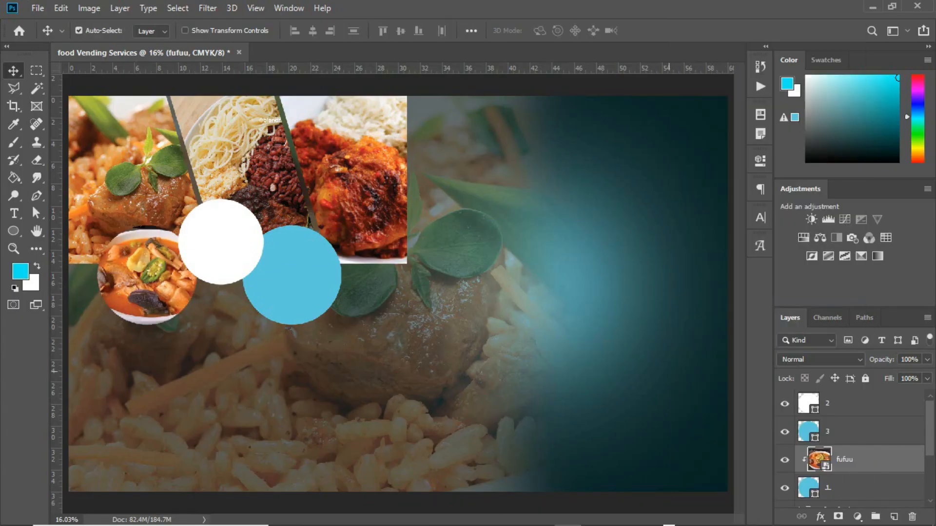
# Add a white Stroke layer effect to the left circle, layer 1.
pyautogui.click(841, 486)
pyautogui.click(820, 517)
pyautogui.click(834, 411)
pyautogui.click(600, 325)
pyautogui.click(572, 228)
pyautogui.click(890, 206)
pyautogui.moveTo(630, 223); pyautogui.dragTo(637, 222)
pyautogui.click(653, 238)
pyautogui.click(642, 249)
pyautogui.click(660, 239)
pyautogui.click(646, 260)
pyautogui.click(857, 198)
# Place the lheerb34yju61 plantain image over the middle circle and clip it to layer 2.
pyautogui.click(255, 235)
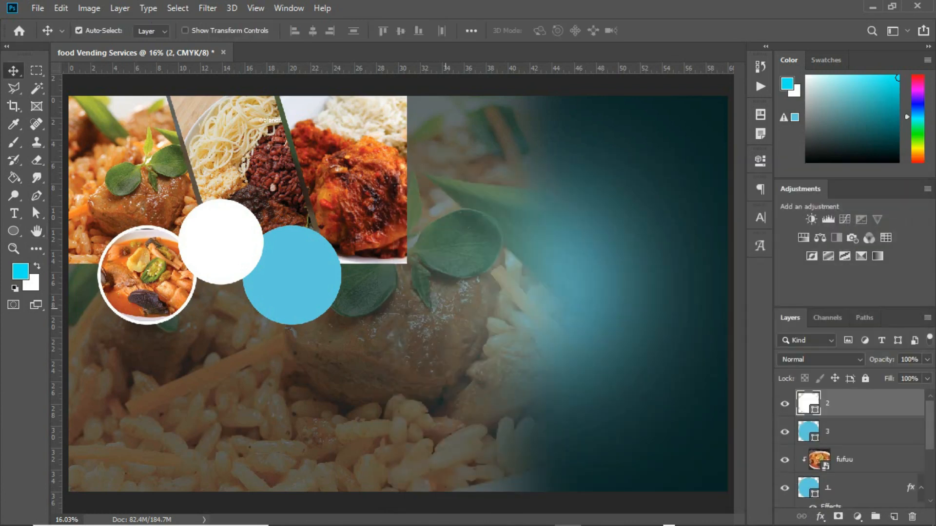
pyautogui.click(378, 512)
pyautogui.click(310, 275)
pyautogui.moveTo(310, 275)
pyautogui.mouseDown()
pyautogui.moveTo(410, 512)
pyautogui.moveTo(231, 241)
pyautogui.mouseUp()
pyautogui.press('Return')
pyautogui.rightClick(839, 412)
pyautogui.click(712, 307)
# Add a white Stroke layer effect to the middle circle, layer 2.
pyautogui.click(835, 432)
pyautogui.click(820, 517)
pyautogui.click(840, 417)
pyautogui.click(847, 201)
# Place the banku image over the right circle and clip it to layer 3.
pyautogui.click(292, 276)
pyautogui.click(378, 512)
pyautogui.moveTo(467, 163); pyautogui.dragTo(370, 303)
pyautogui.moveTo(369, 305); pyautogui.dragTo(263, 283)
pyautogui.press('Return')
pyautogui.keyDown('alt'); pyautogui.click(837, 500); pyautogui.keyUp('alt')
# Scale the clipped banku image down slightly so more of the dish fits inside the right circle.
pyautogui.hotkey('ctrl', 't')
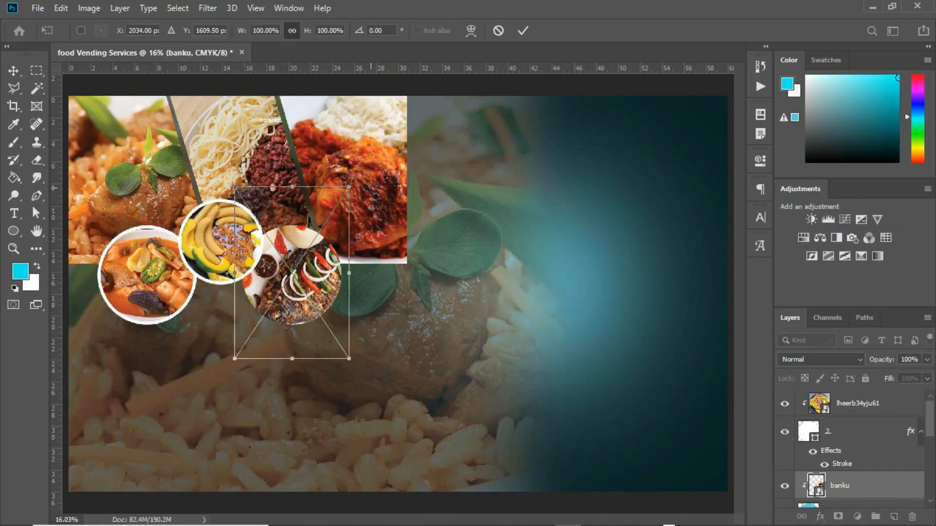
pyautogui.moveTo(349, 187); pyautogui.dragTo(342, 200)
pyautogui.press('Return')
# Add a white Stroke layer effect to the right circle, layer 3.
pyautogui.scroll(-2, 840, 468)
pyautogui.click(843, 462)
pyautogui.click(821, 517)
pyautogui.click(840, 412)
pyautogui.click(848, 200)
# Group the three circle layers together with their clipped food images.
pyautogui.scroll(2, 853, 449)
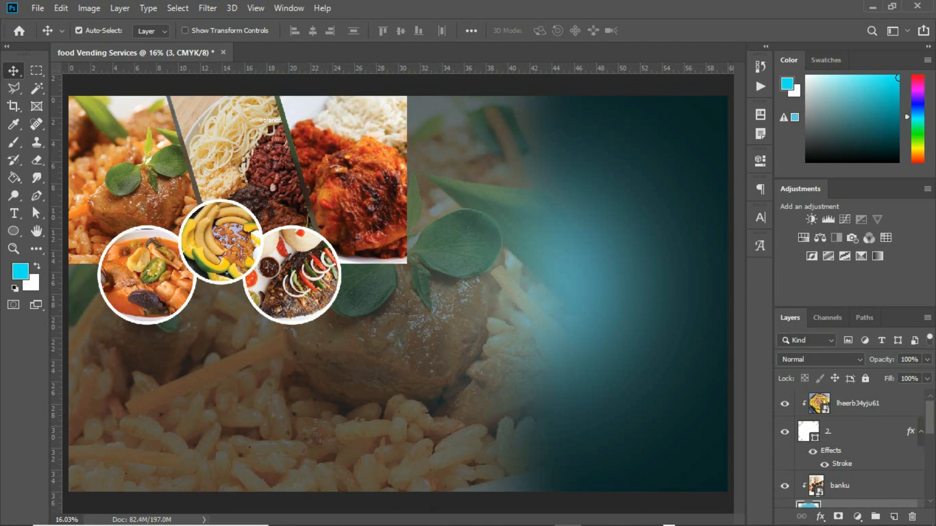
pyautogui.click(861, 400)
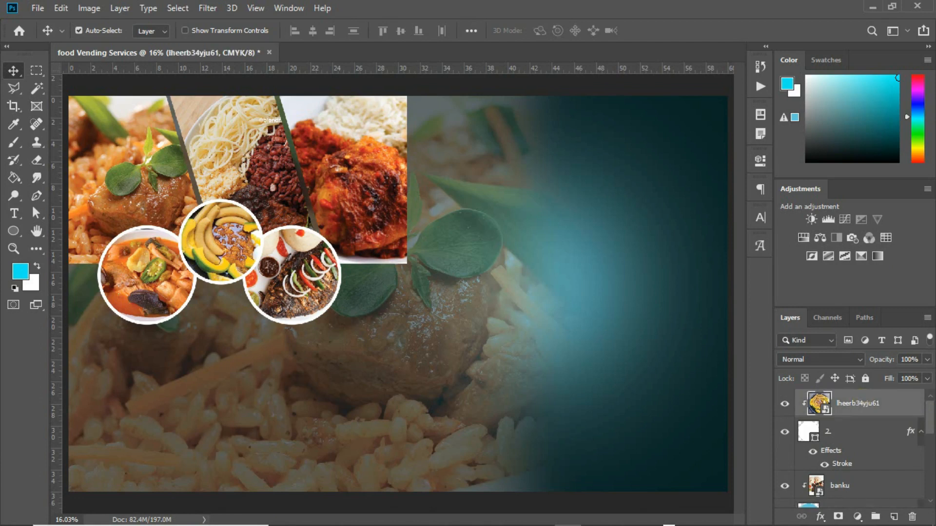
pyautogui.scroll(-5, 913, 422)
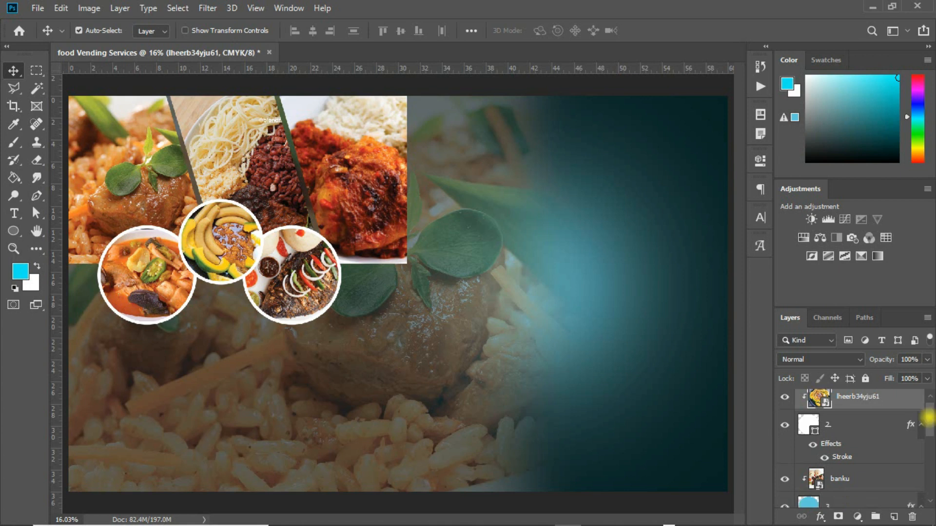
pyautogui.scroll(-1, 850, 449)
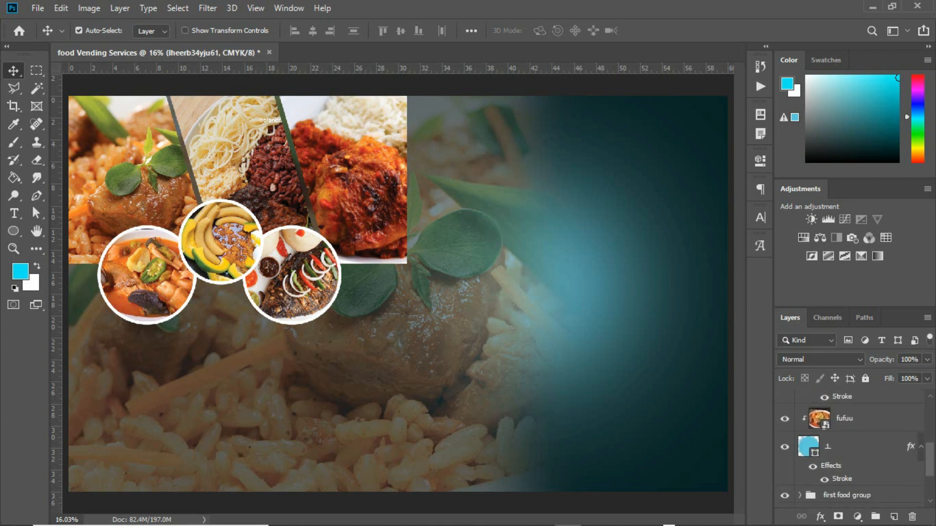
pyautogui.click(853, 448)
pyautogui.keyDown('shift'); pyautogui.click(853, 420); pyautogui.keyUp('shift')
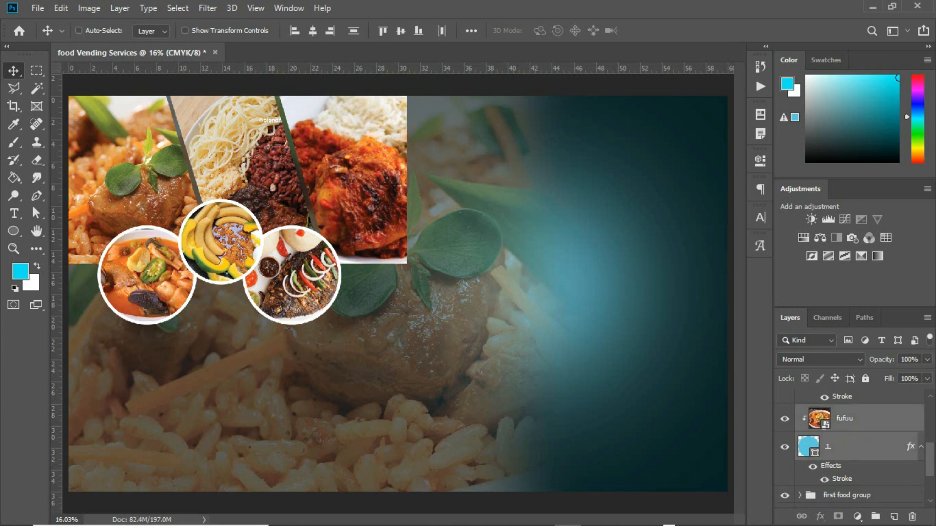
pyautogui.hotkey('ctrl', 'g')
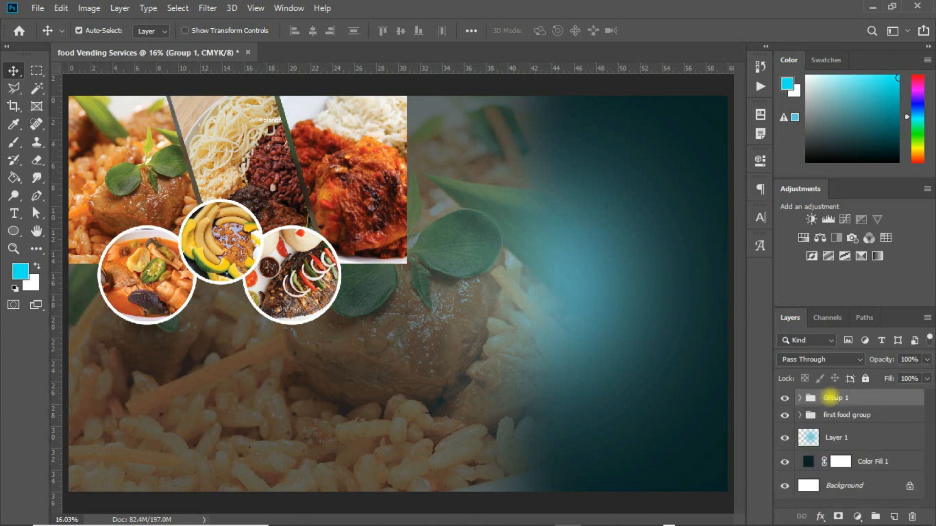
# Rename the new circle group as "second fod group".
pyautogui.doubleClick(833, 398)
pyautogui.write('se')
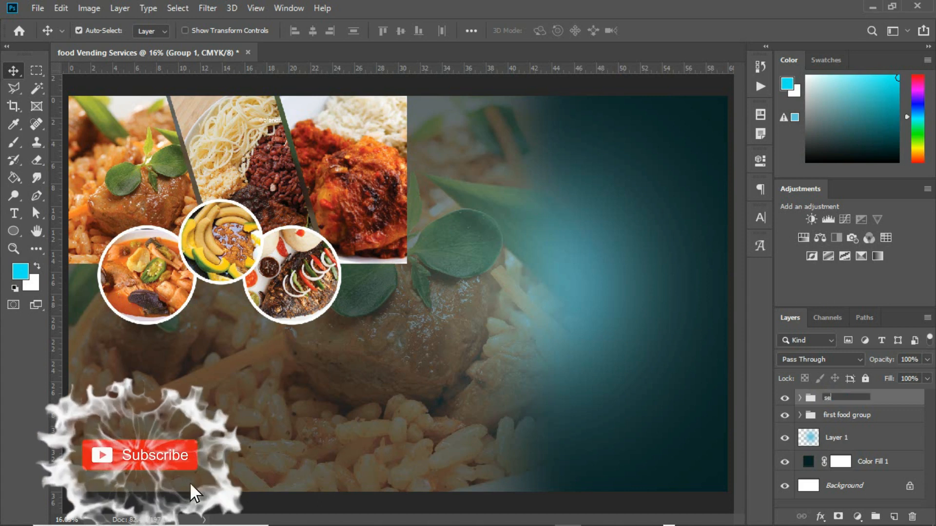
pyautogui.write('cond f')
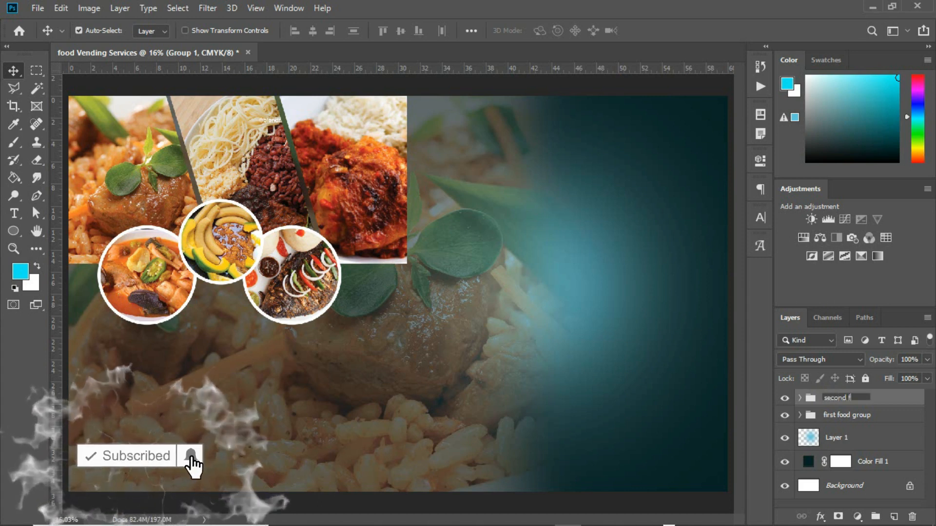
pyautogui.write('od group')
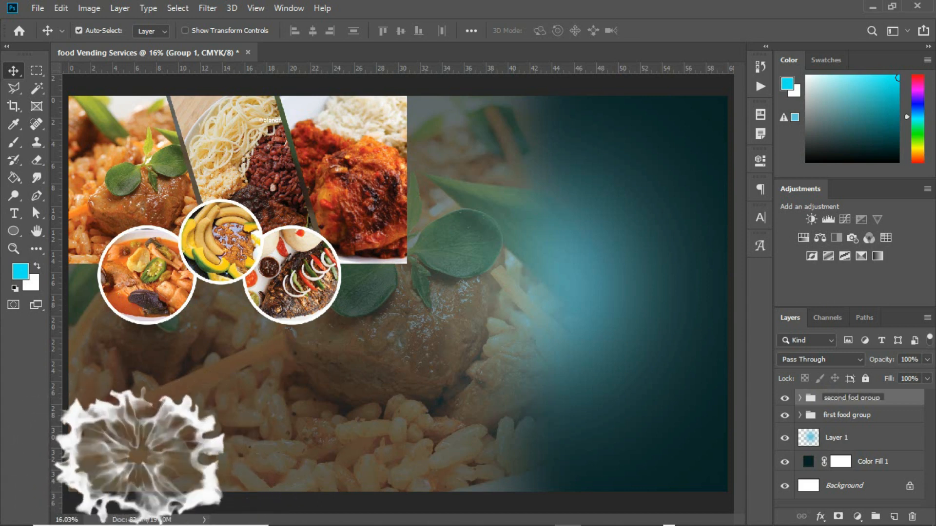
pyautogui.press('Return')
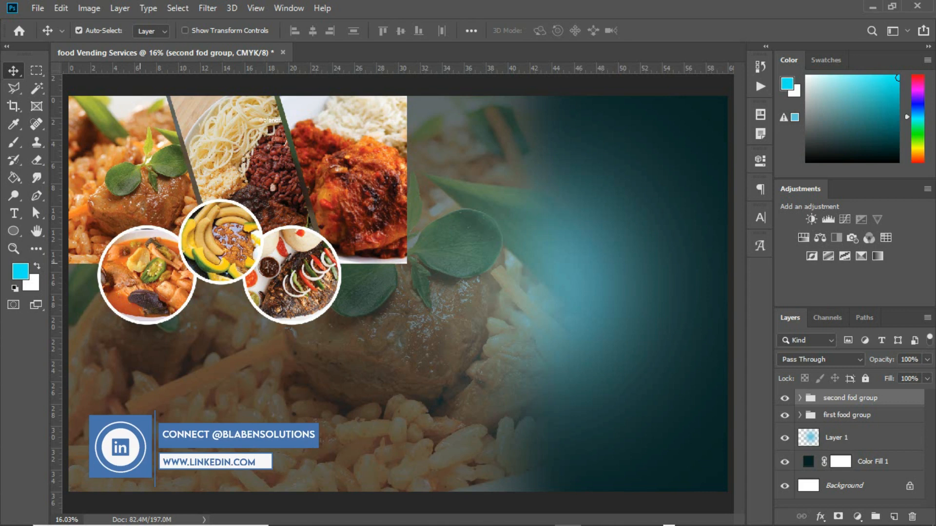
# Add a layer mask to first food group and paint it black with a soft brush across the panels' lower edge.
pyautogui.click(844, 414)
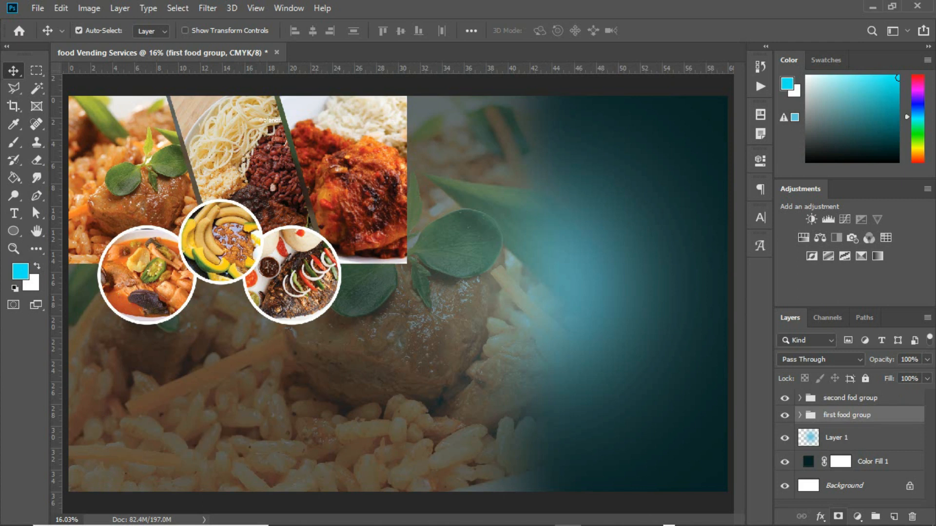
pyautogui.click(838, 516)
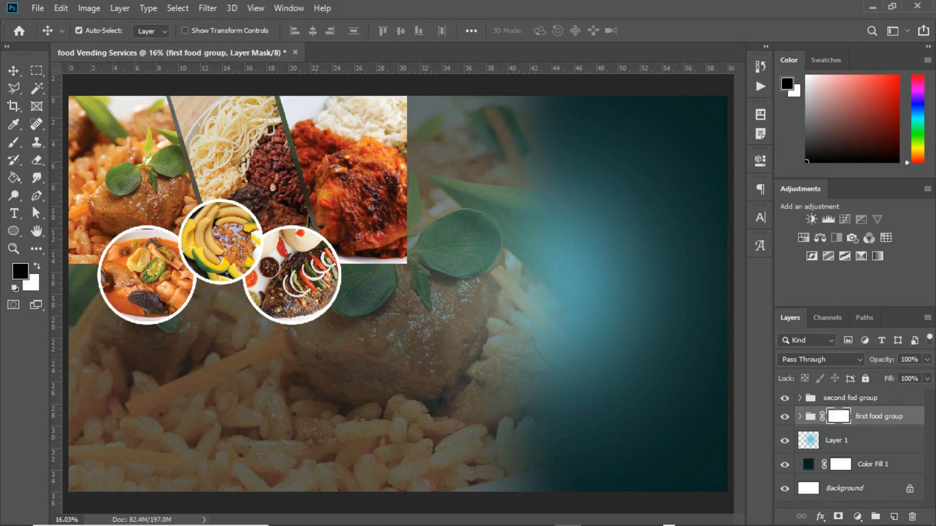
pyautogui.press('b')
pyautogui.press('[')
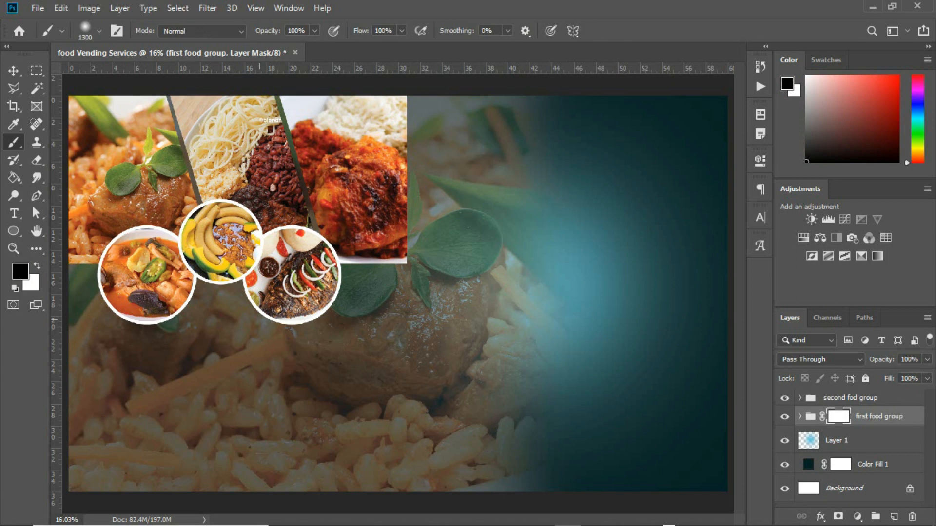
pyautogui.press('[')
pyautogui.press('[')
pyautogui.moveTo(142, 288)
pyautogui.mouseDown()
pyautogui.moveTo(91, 290)
pyautogui.moveTo(130, 281)
pyautogui.moveTo(287, 292)
pyautogui.moveTo(578, 283)
pyautogui.mouseUp()
pyautogui.press('v')
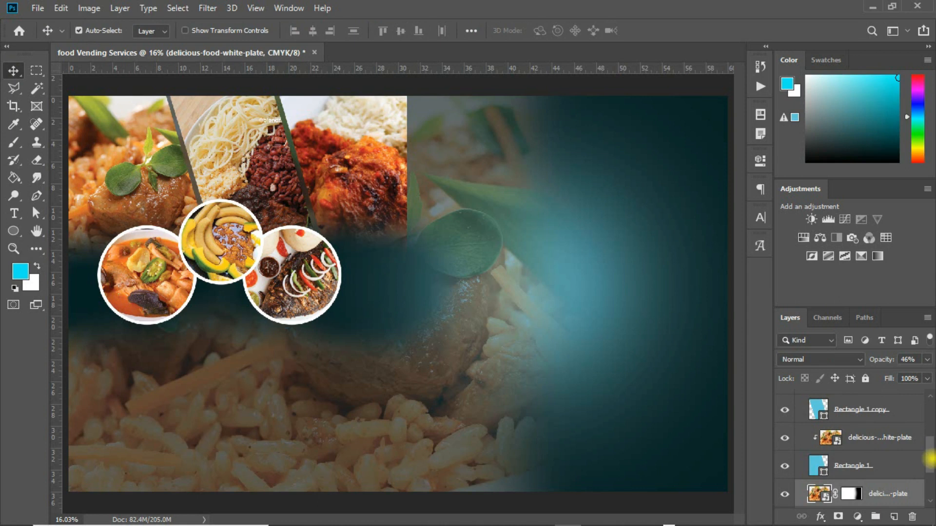
# Move the faded delicious-food-white-plate background layer out of first food group, directly above Layer 1.
pyautogui.scroll(-3, 930, 458)
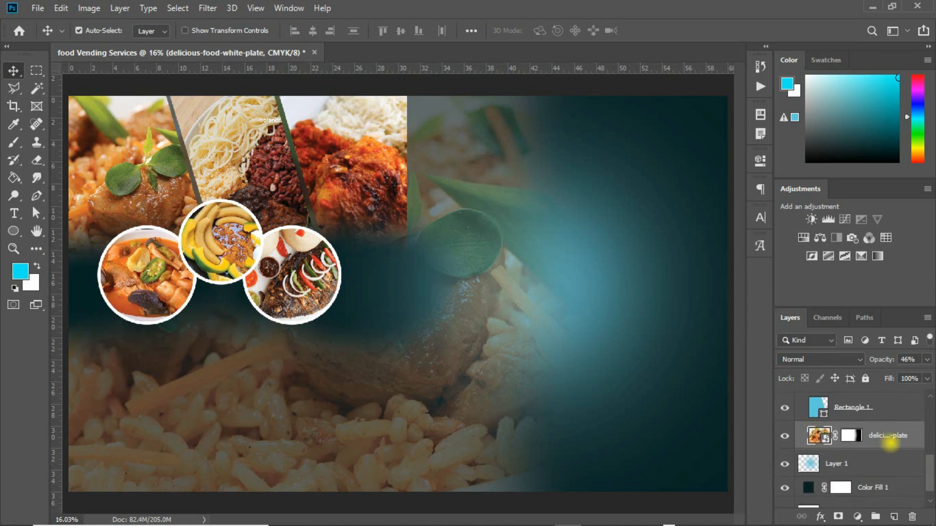
pyautogui.moveTo(890, 444); pyautogui.dragTo(889, 451)
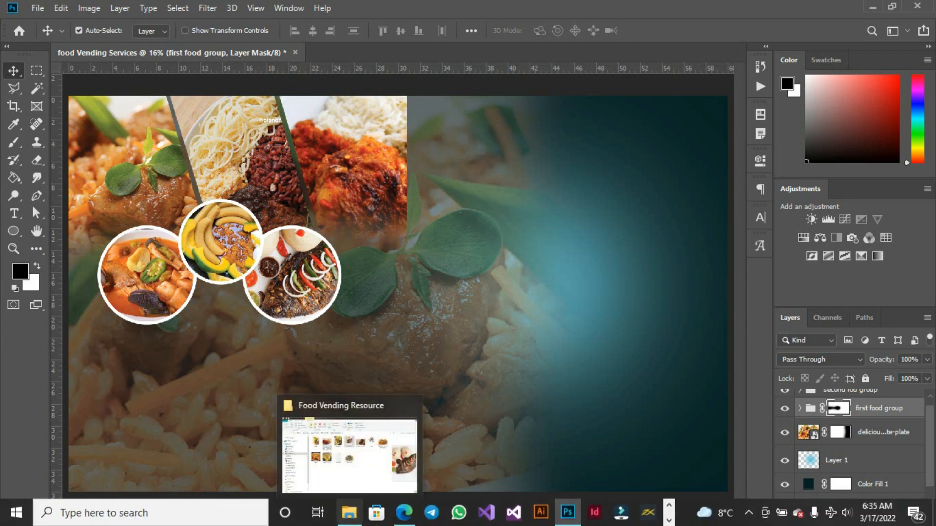
# Switch to the Read Me file in Notepad, copy the line "Adom Nyame Food Vending" and return to Photoshop.
pyautogui.click(669, 520)
pyautogui.click(453, 512)
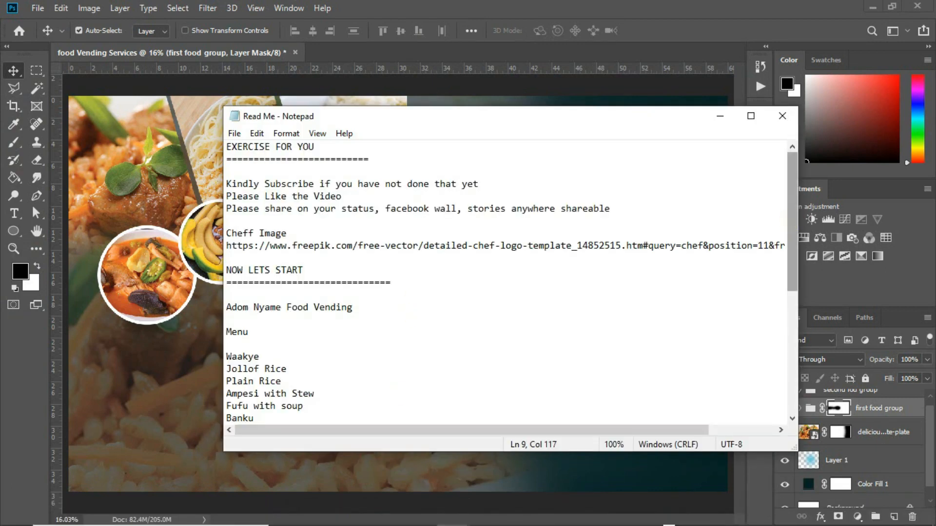
pyautogui.scroll(-1, 792, 215)
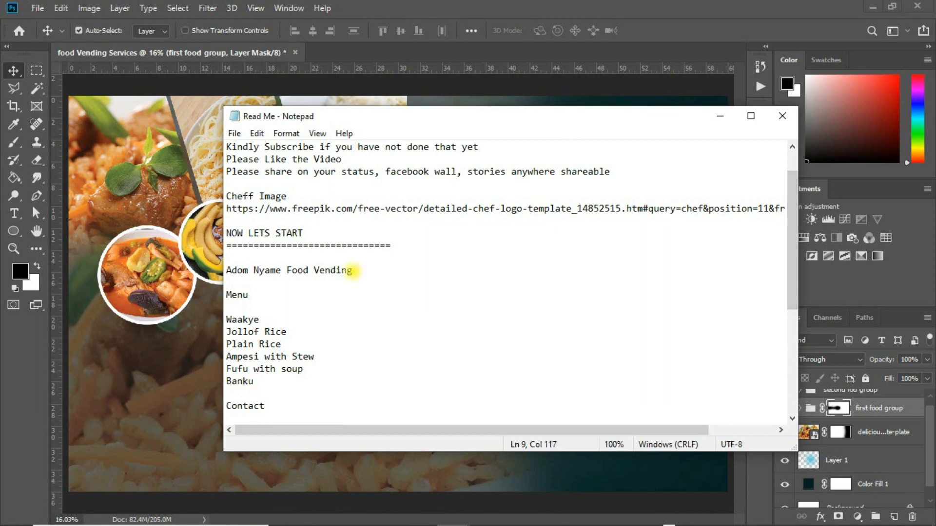
pyautogui.moveTo(352, 270); pyautogui.dragTo(225, 270)
pyautogui.hotkey('ctrl', 'c')
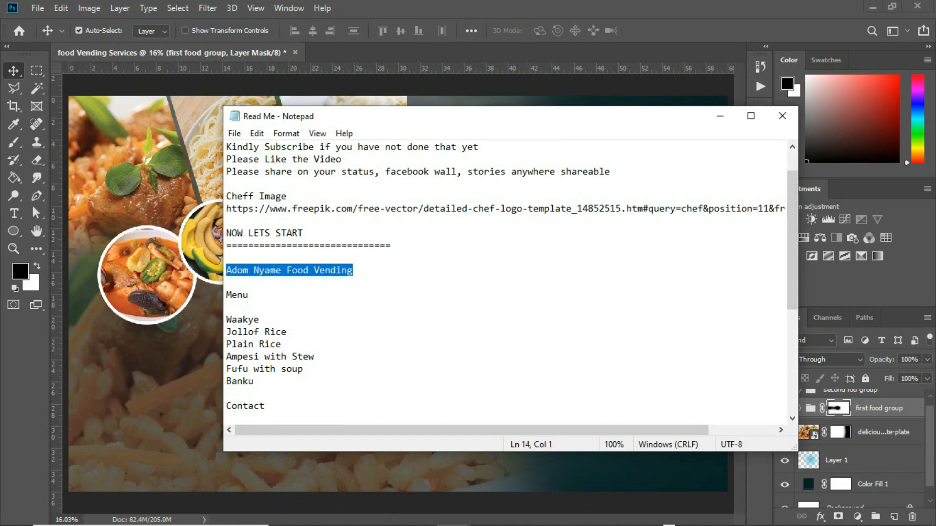
pyautogui.hotkey('alt', 'Tab')
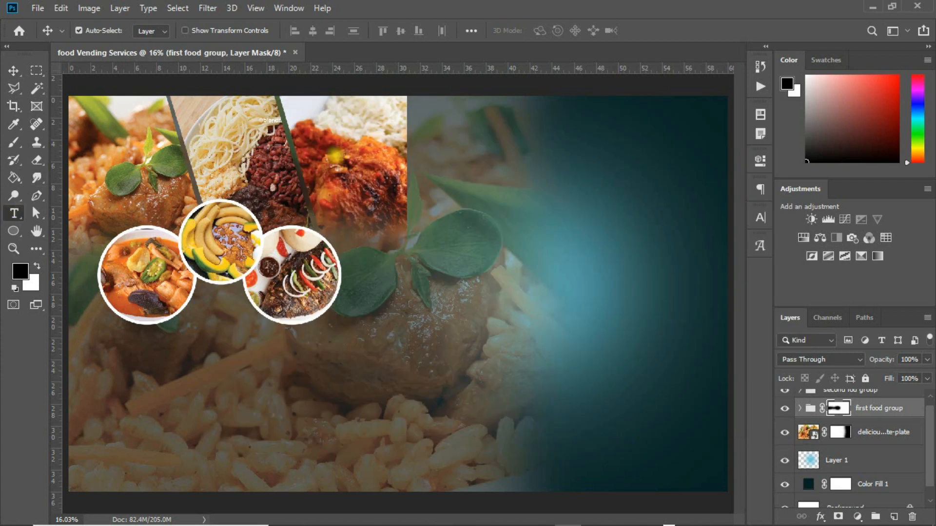
# Paste the copied business name as a new text layer and shorten it to "Adom Nyame".
pyautogui.click(14, 213)
pyautogui.click(493, 153)
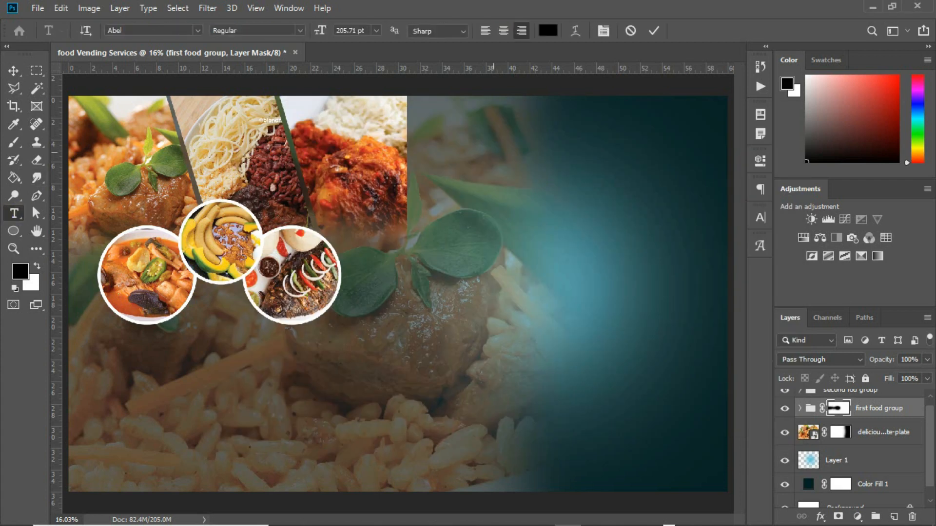
pyautogui.hotkey('ctrl', 'v')
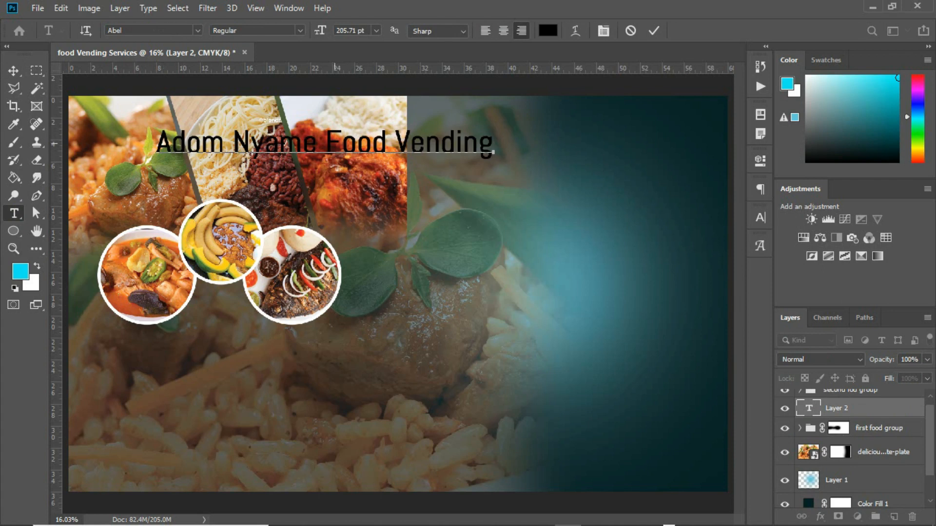
pyautogui.moveTo(324, 141); pyautogui.dragTo(493, 142)
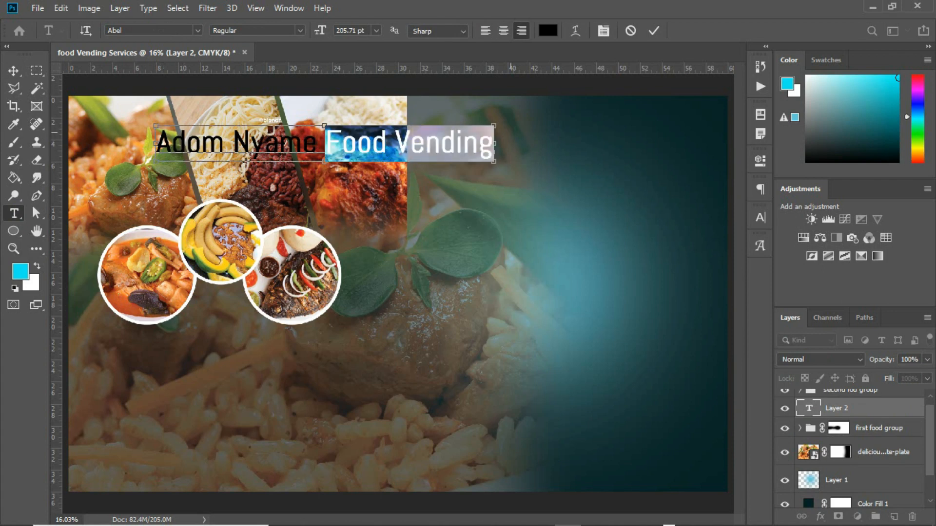
pyautogui.press('BackSpace')
pyautogui.press('BackSpace')
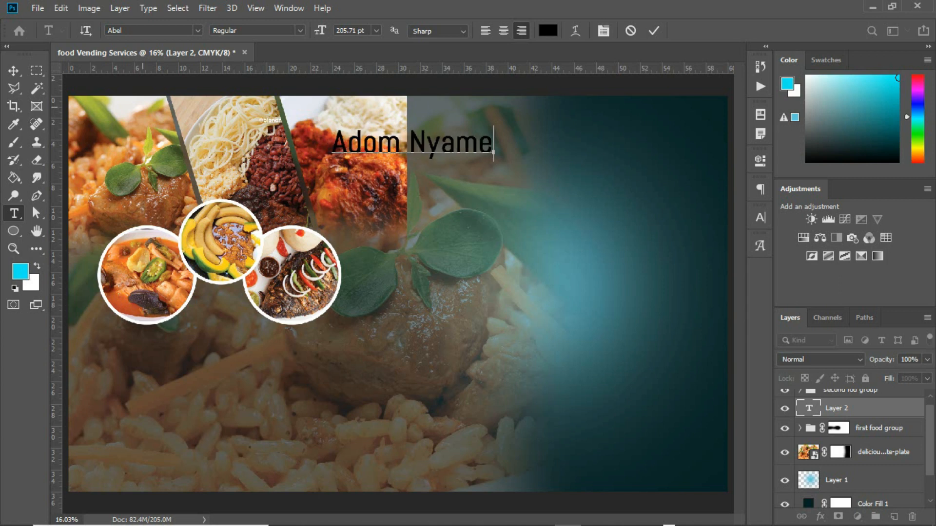
# Move the "Adom Nyame" text onto the banner's dark upper-right area and add a separate "Food Vending" text layer below it.
pyautogui.click(13, 71)
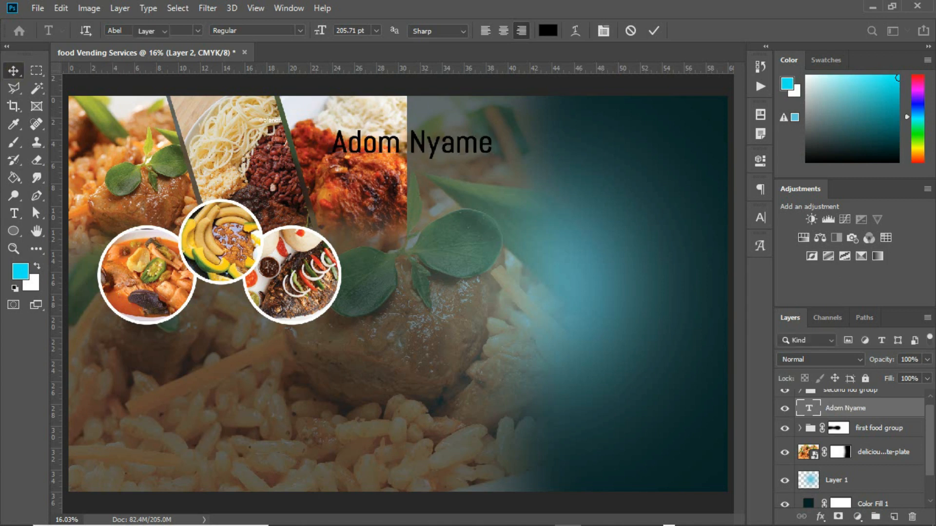
pyautogui.moveTo(476, 142); pyautogui.dragTo(622, 142)
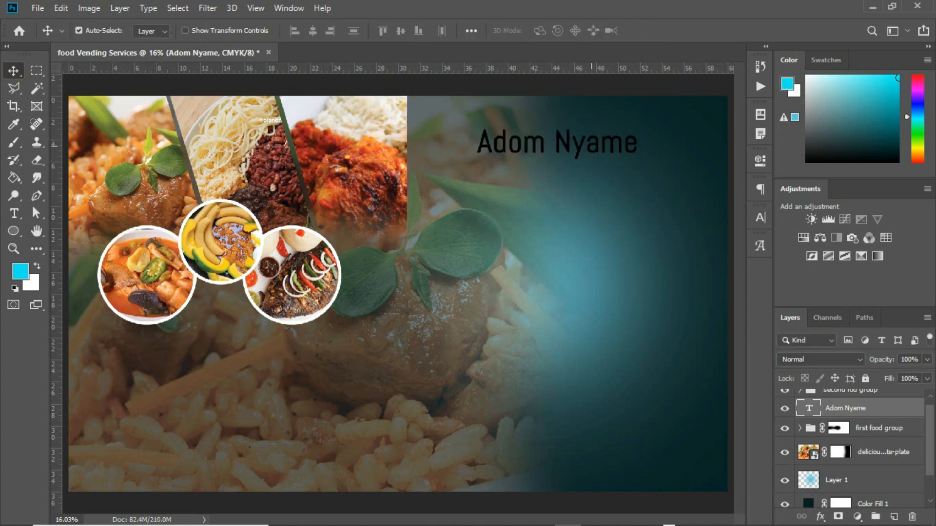
pyautogui.press('t')
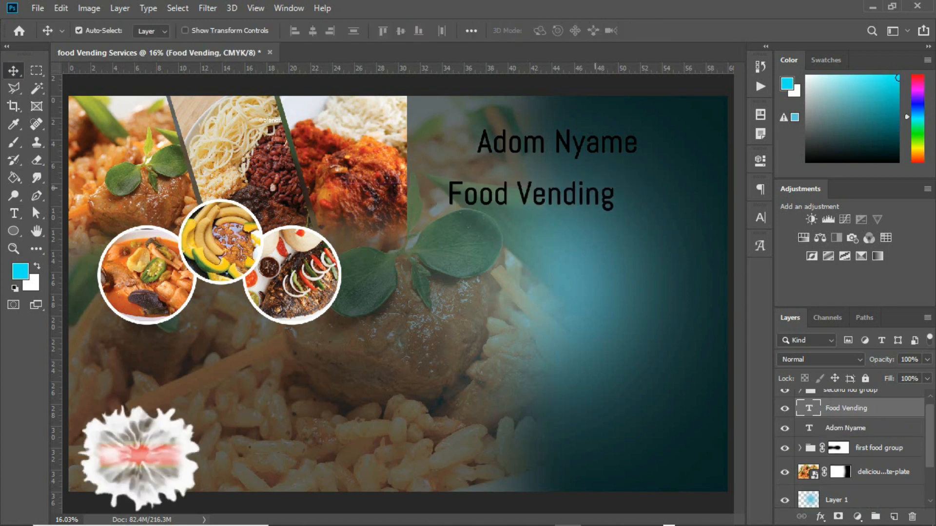
# Change the font of the "Adom Nyame" text to Kenyan Coffee Regular.
pyautogui.click(595, 142)
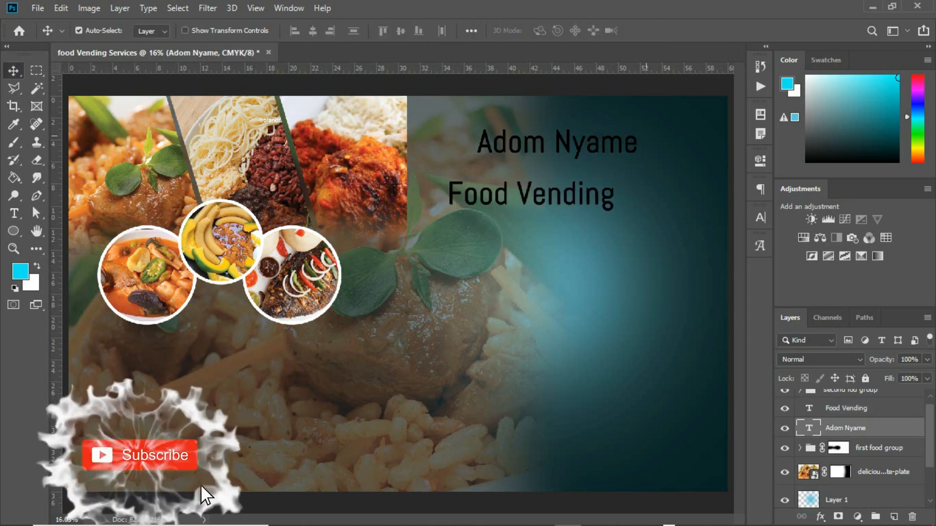
pyautogui.click(760, 218)
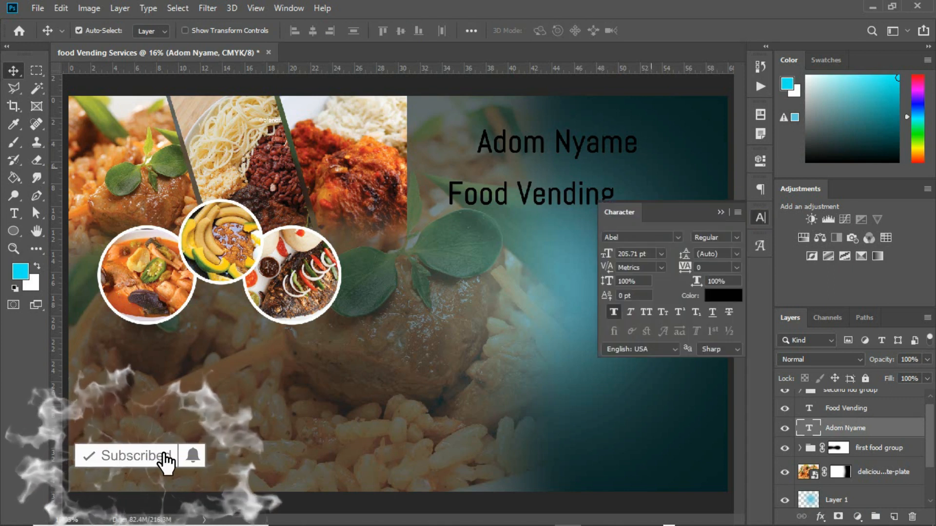
pyautogui.click(678, 238)
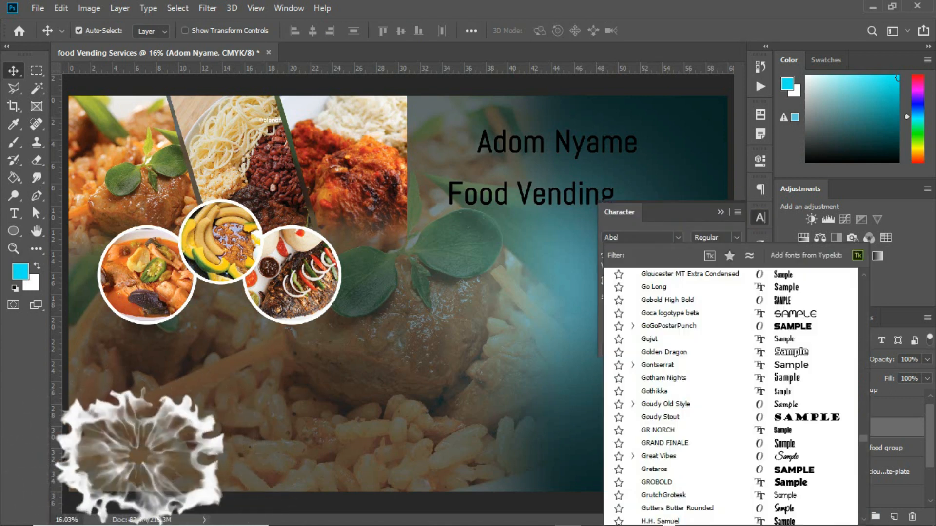
pyautogui.write('Kenyan Coffee')
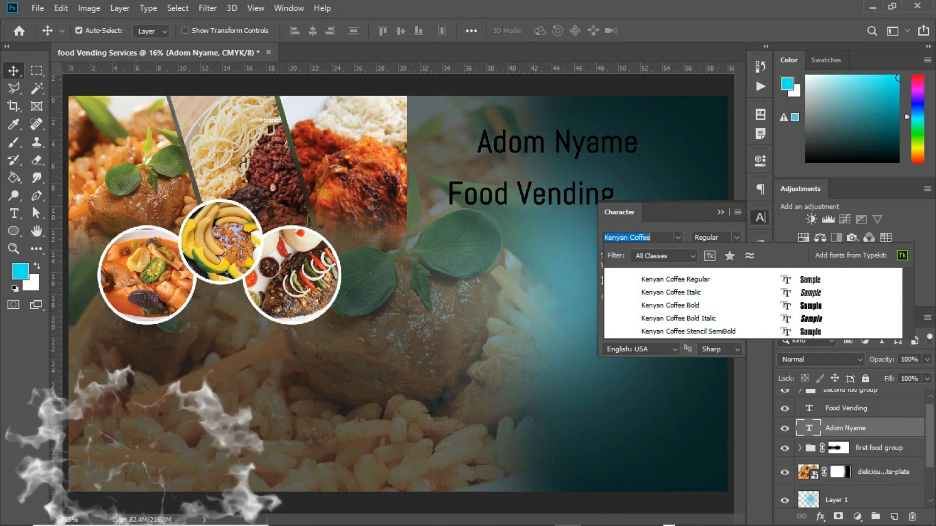
pyautogui.press('Down')
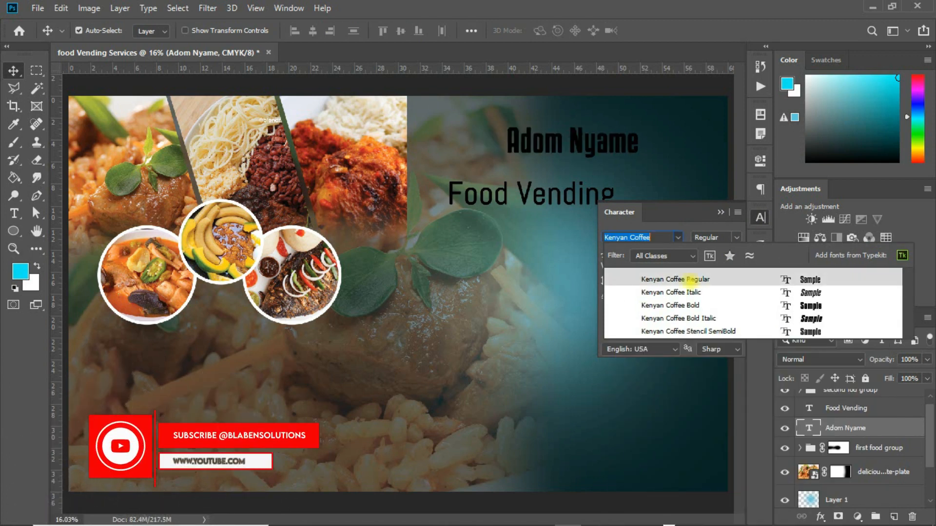
pyautogui.press('Return')
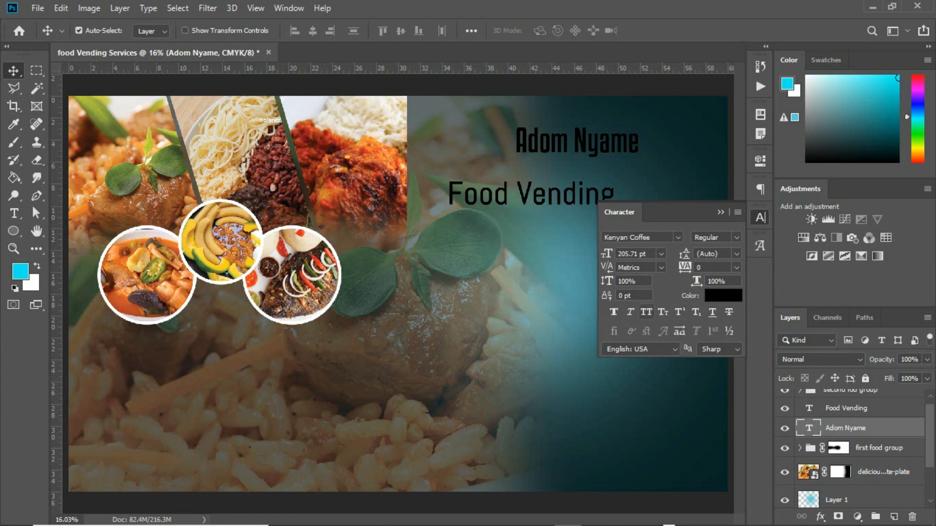
# Set the "Adom Nyame" text to all caps and colour it white.
pyautogui.click(646, 312)
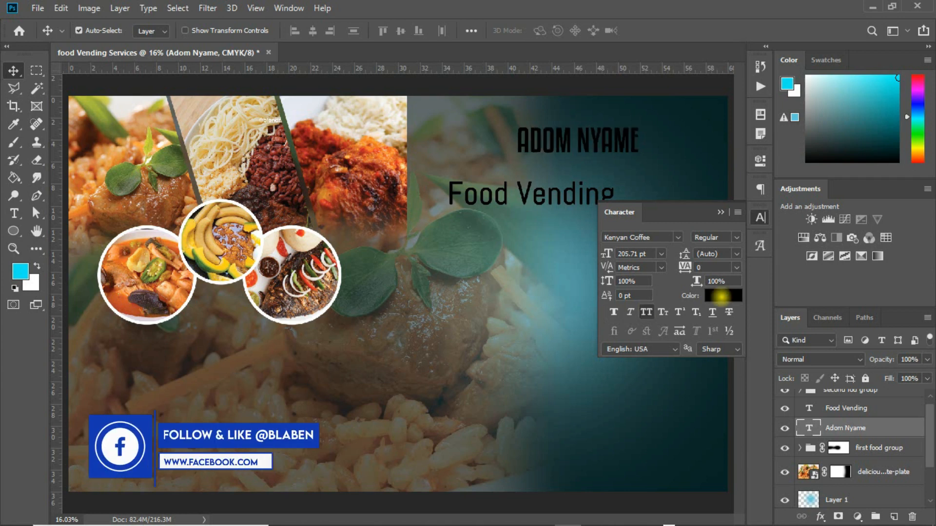
pyautogui.click(720, 295)
pyautogui.moveTo(601, 236); pyautogui.dragTo(574, 223)
pyautogui.click(858, 214)
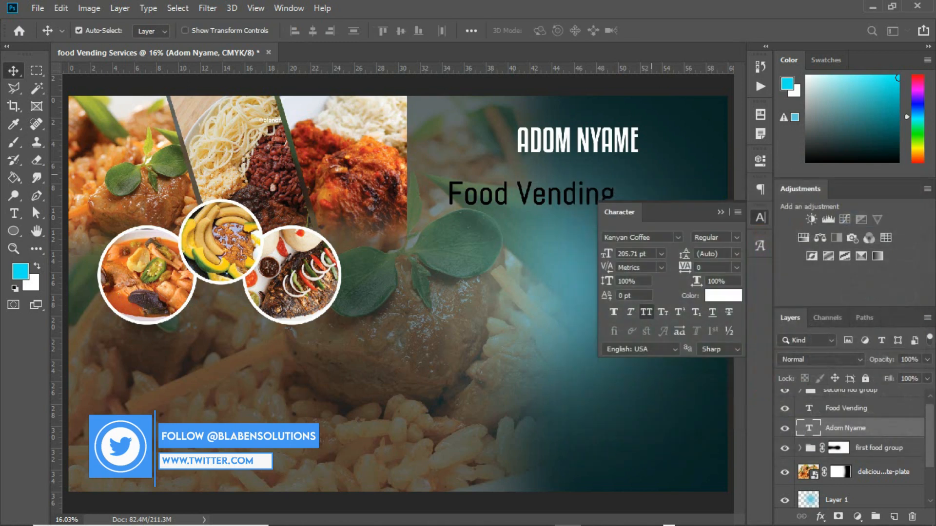
# Scale the "Adom Nyame" title to about 191% and position it above the "Food Vending" text.
pyautogui.hotkey('ctrl', 't')
pyautogui.moveTo(609, 141); pyautogui.dragTo(577, 141)
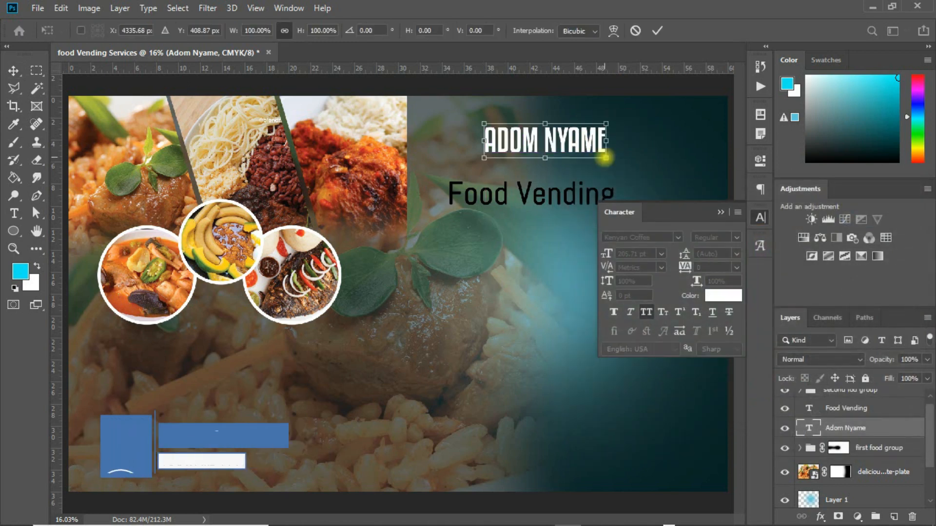
pyautogui.moveTo(606, 158); pyautogui.dragTo(669, 176)
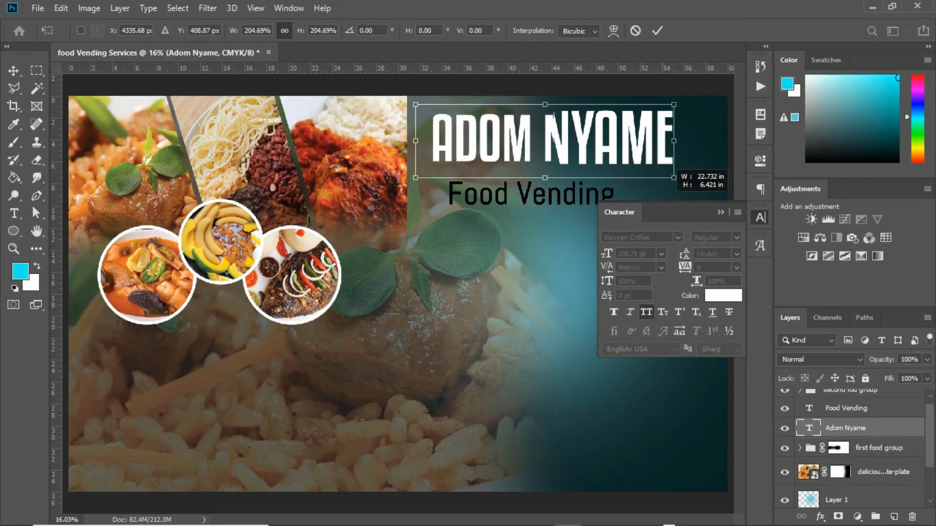
pyautogui.moveTo(673, 178); pyautogui.dragTo(662, 173)
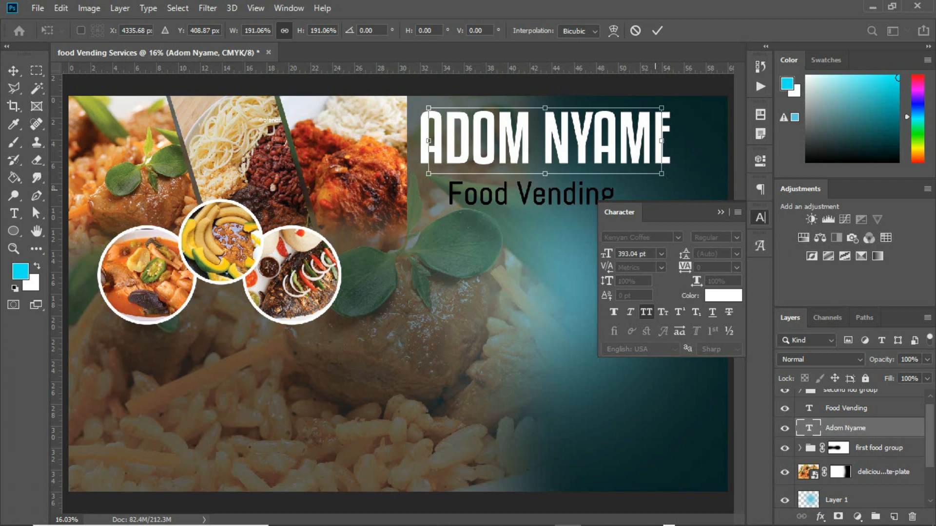
pyautogui.click(657, 30)
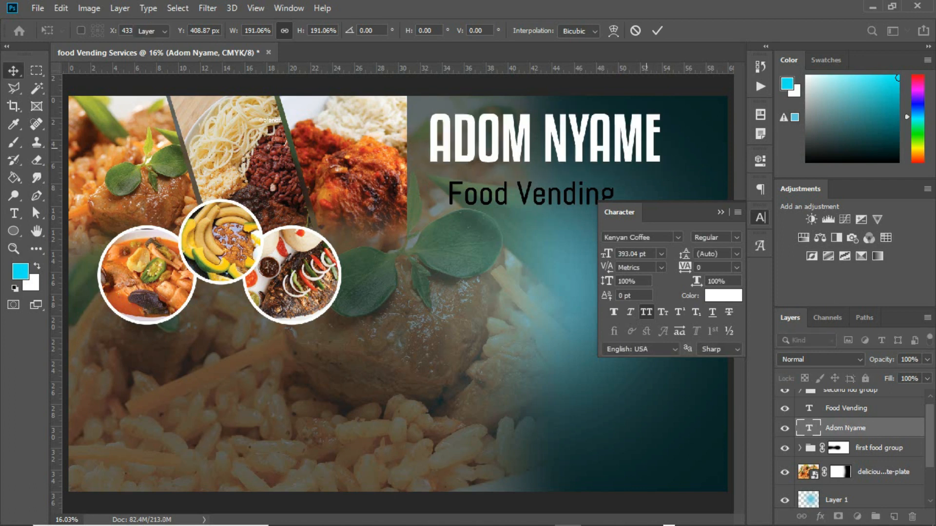
pyautogui.moveTo(654, 142); pyautogui.dragTo(671, 144)
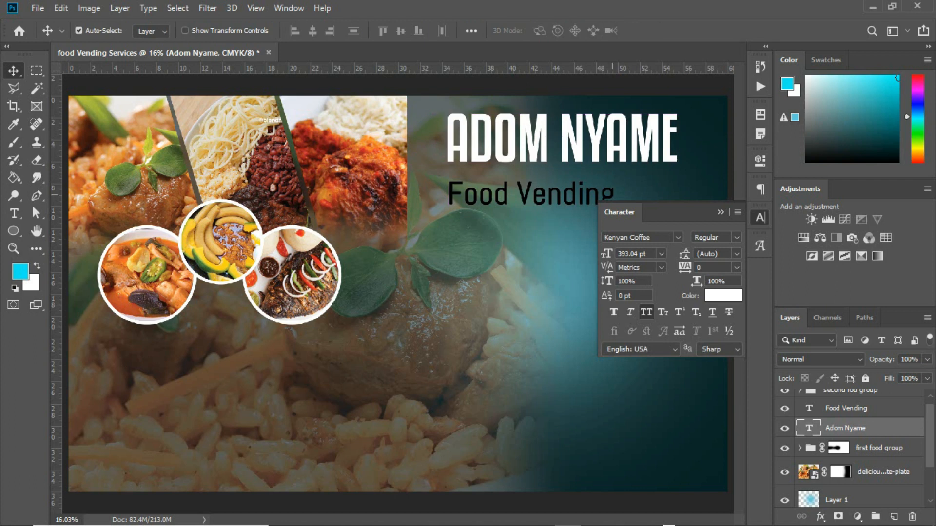
# Move "Food Vending" directly under the title and colour it yellow fdd30b, sampled from the middle circle's food photo.
pyautogui.click(612, 190)
pyautogui.moveTo(612, 190); pyautogui.dragTo(669, 148)
pyautogui.click(722, 296)
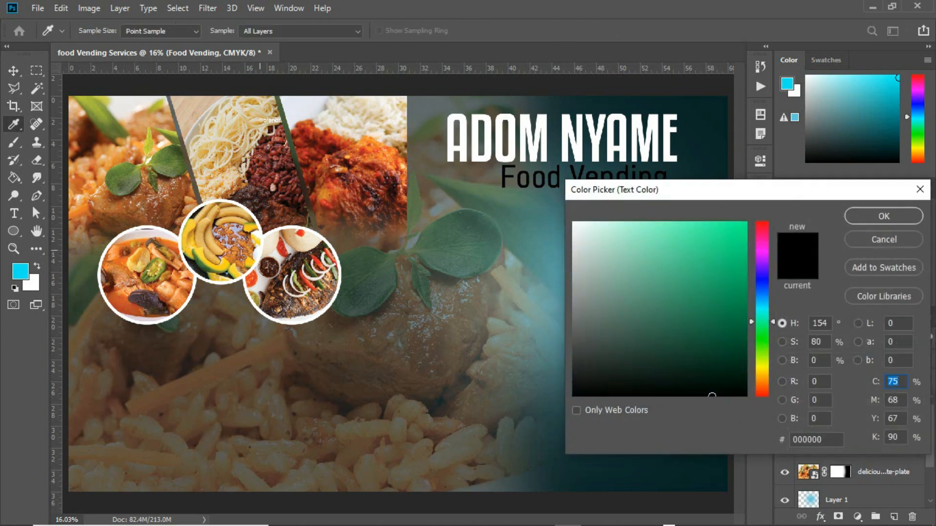
pyautogui.click(119, 301)
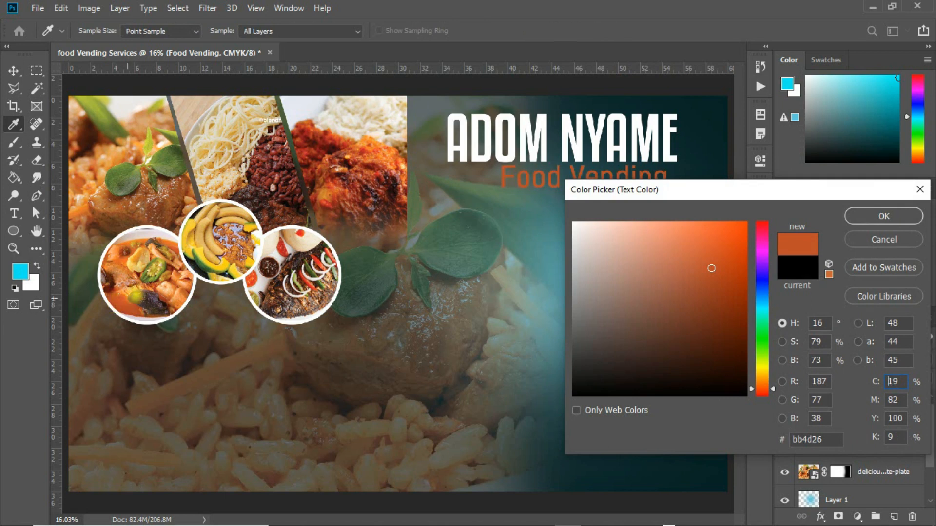
pyautogui.click(225, 264)
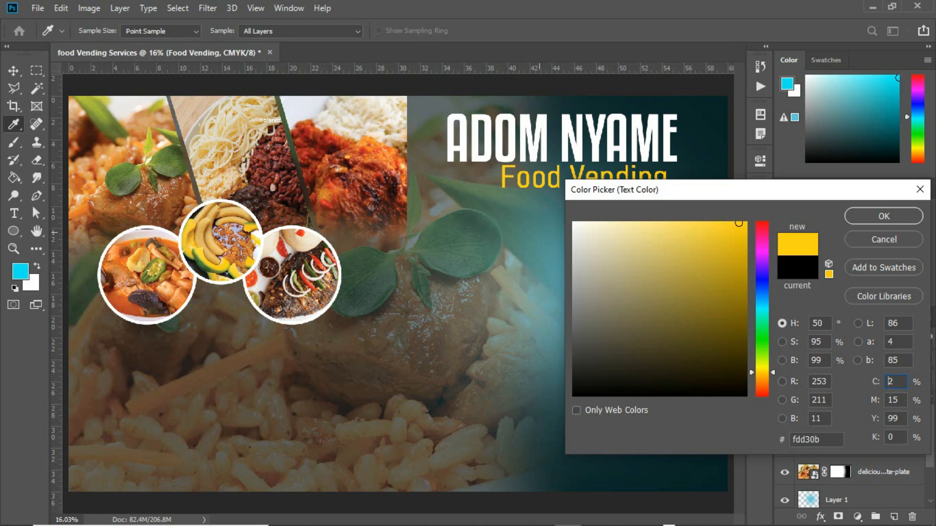
pyautogui.click(883, 216)
pyautogui.click(720, 212)
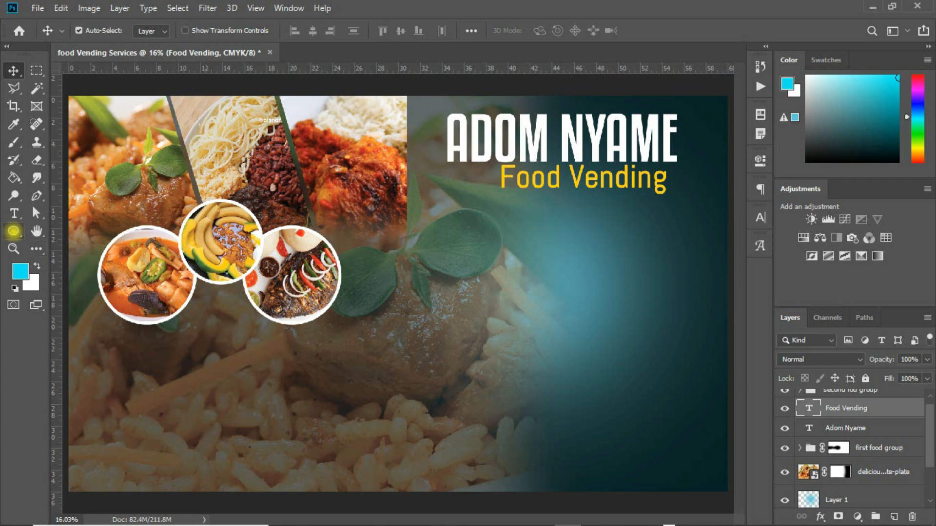
# Draw a rounded rectangle about 2496 x 2199 px with a 10 px radius below the "Food Vending" text and fill it white.
pyautogui.click(13, 231)
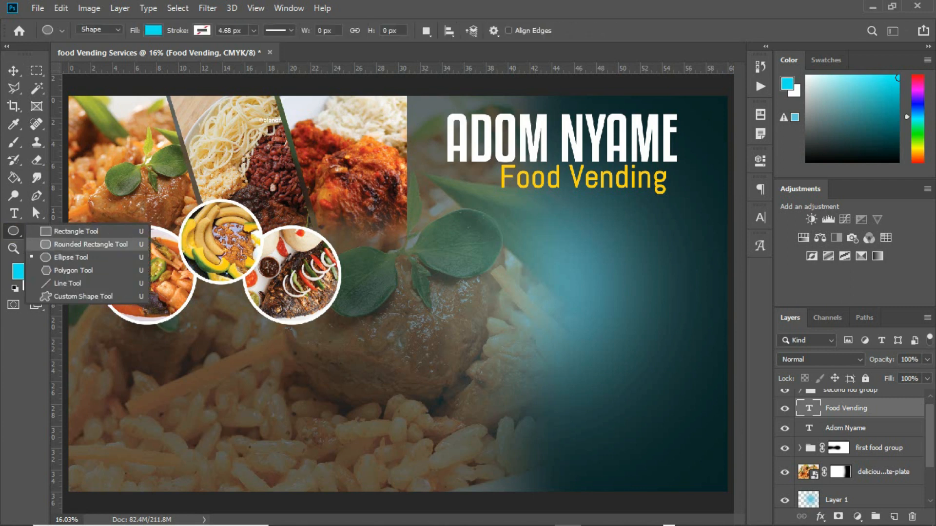
pyautogui.click(73, 244)
pyautogui.moveTo(394, 214); pyautogui.dragTo(669, 455)
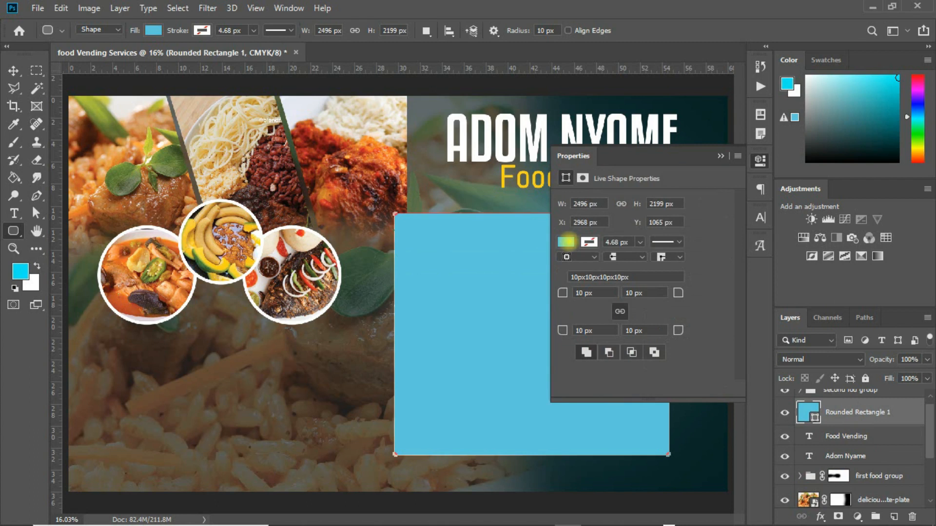
pyautogui.click(566, 241)
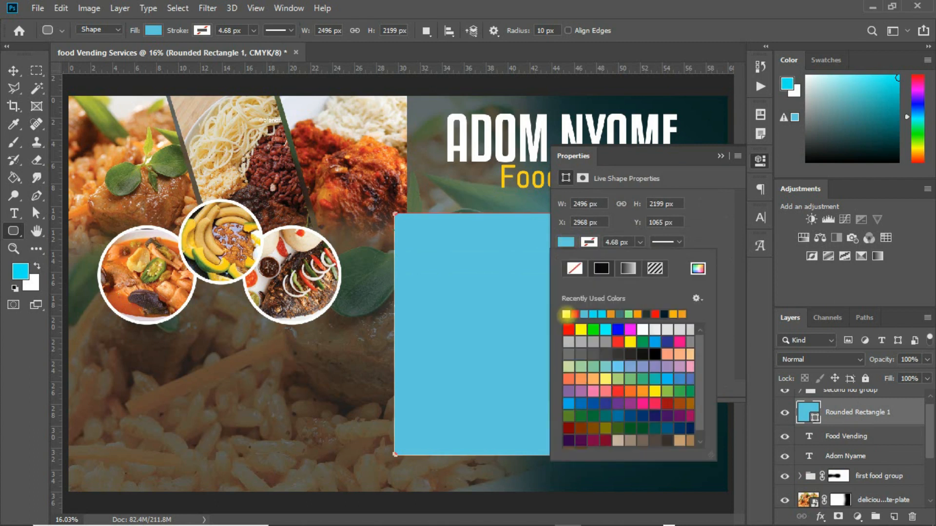
pyautogui.click(566, 314)
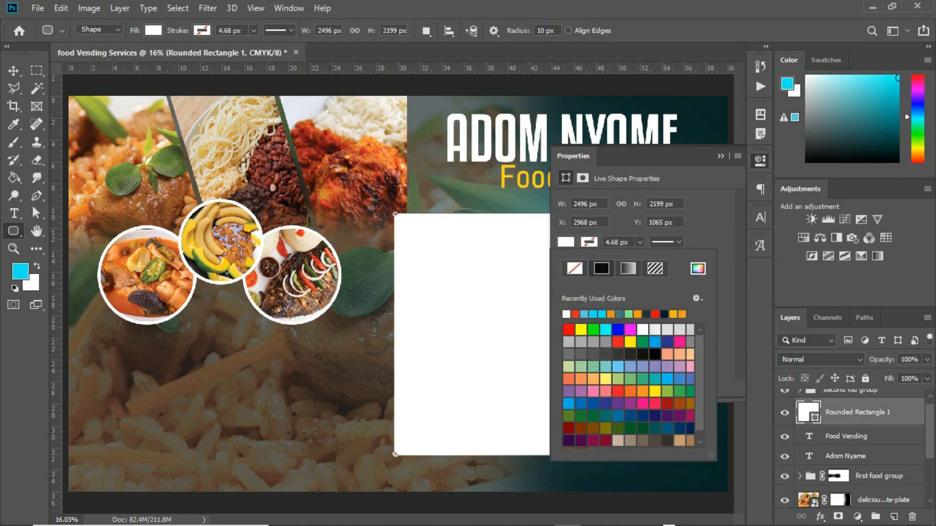
pyautogui.click(696, 222)
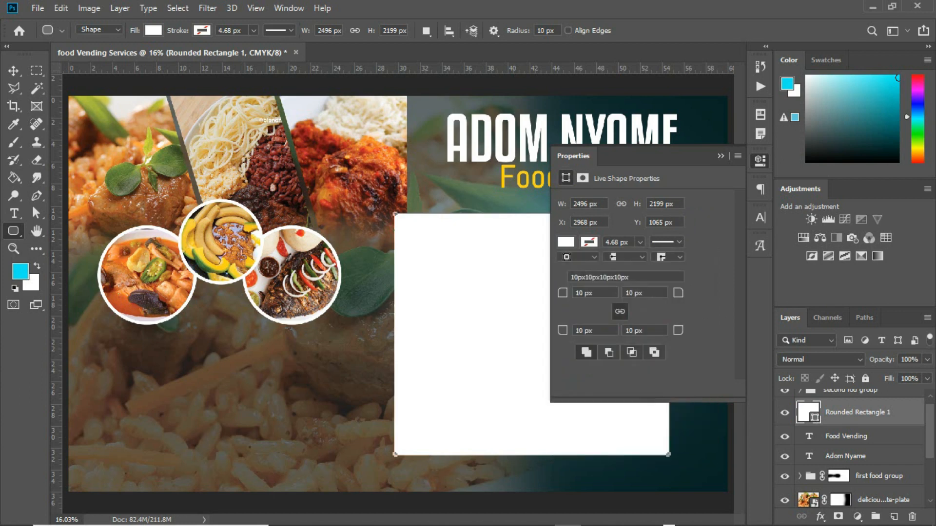
# Increase the white rectangle's corner radius equally on all four corners for strongly rounded corners.
pyautogui.moveTo(564, 295); pyautogui.dragTo(692, 295)
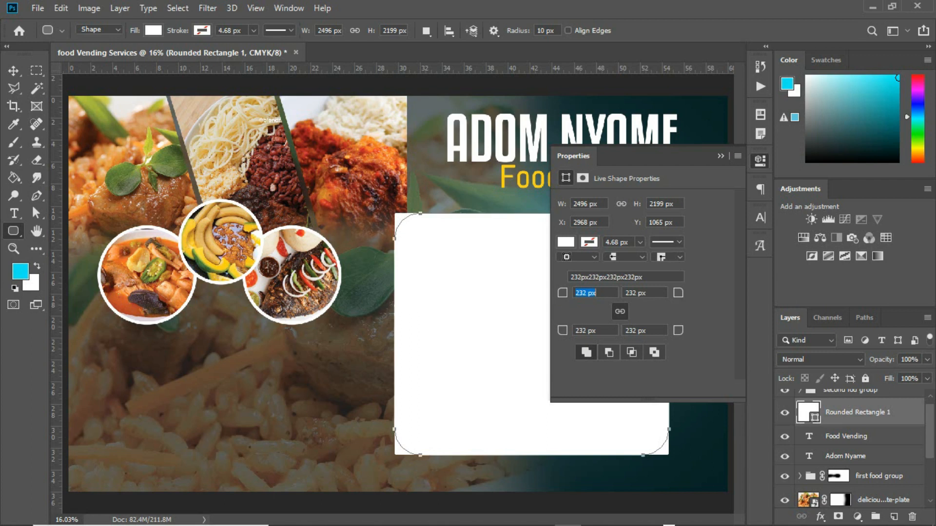
pyautogui.click(760, 160)
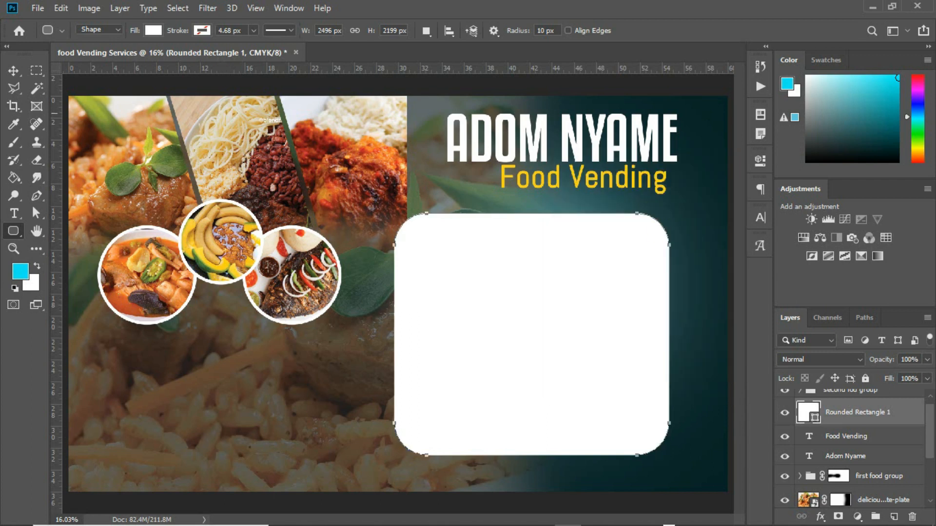
# Scale the white panel down slightly and tilt it counter-clockwise beneath the "Food Vending" text.
pyautogui.click(13, 71)
pyautogui.press('ctrl')
pyautogui.hotkey('ctrl', 't')
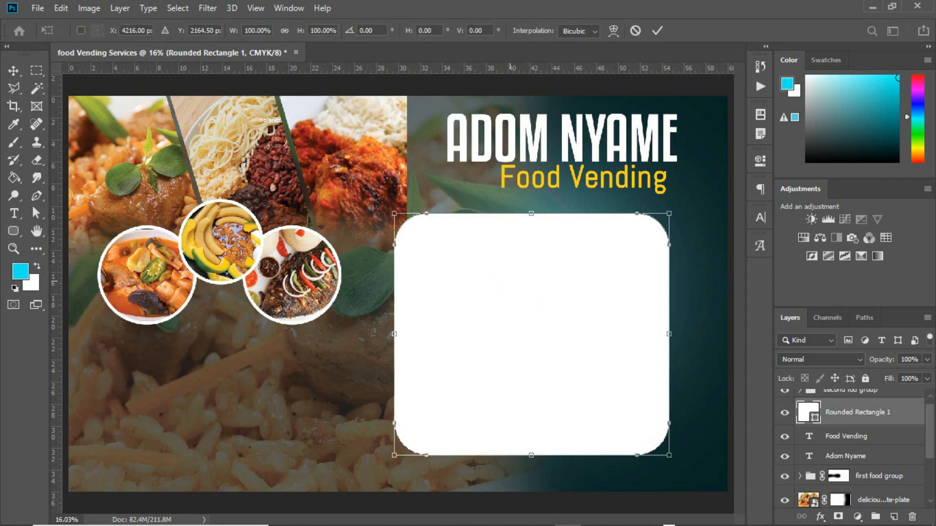
pyautogui.click(530, 213)
pyautogui.moveTo(394, 214); pyautogui.dragTo(413, 210)
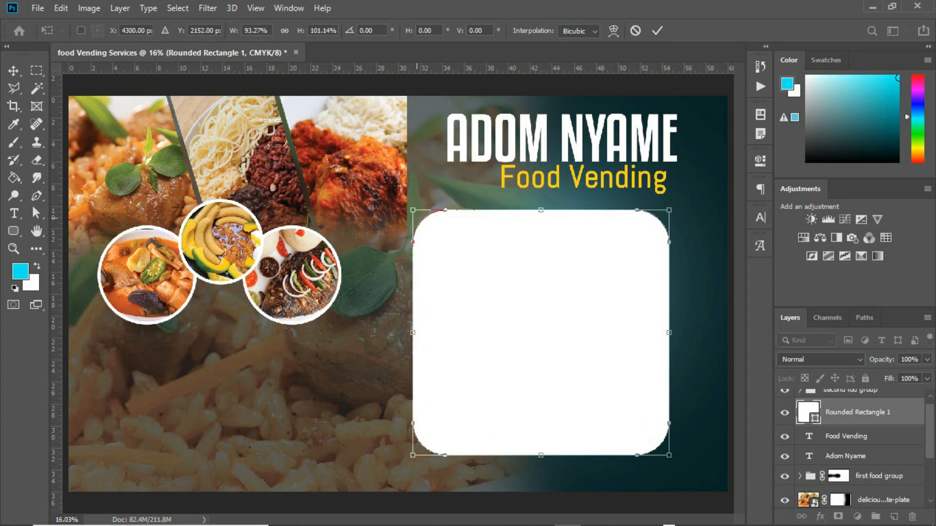
pyautogui.moveTo(700, 220); pyautogui.dragTo(647, 152)
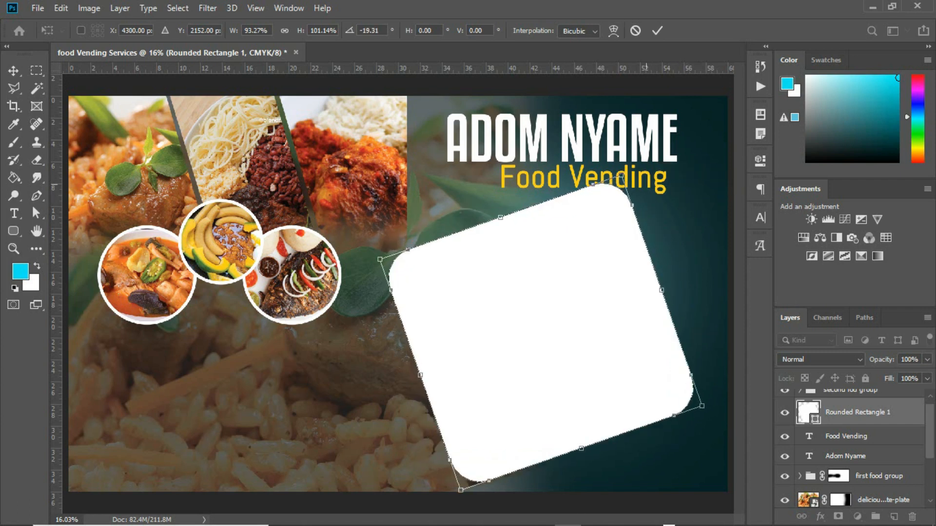
pyautogui.press('Return')
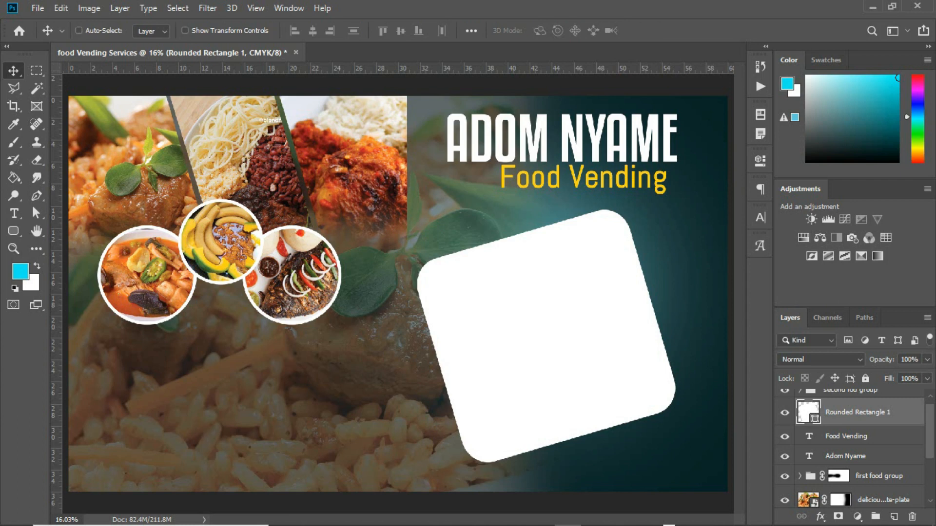
# Duplicate the tilted white panel and set the fill of the lower rectangle layer to 0%.
pyautogui.hotkey('ctrl', 'j')
pyautogui.hotkey('alt', '[')
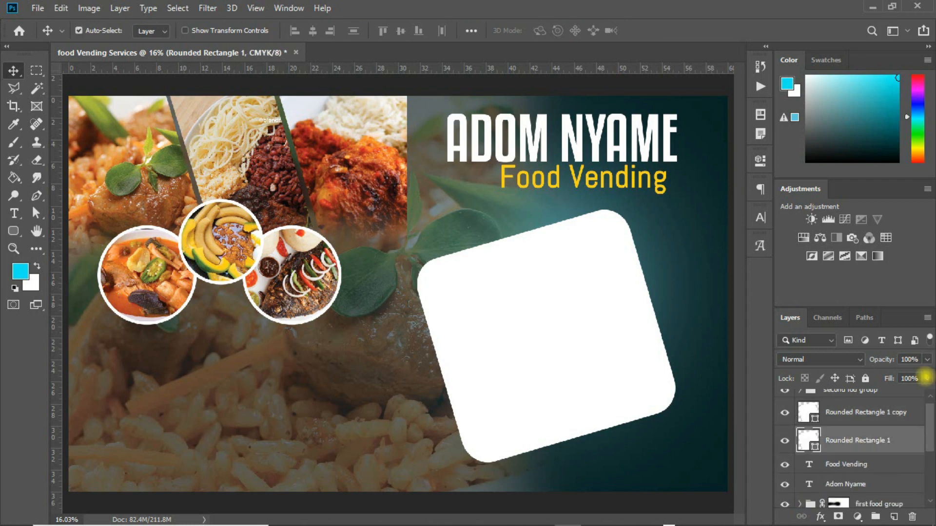
pyautogui.click(926, 378)
pyautogui.moveTo(926, 393); pyautogui.dragTo(863, 394)
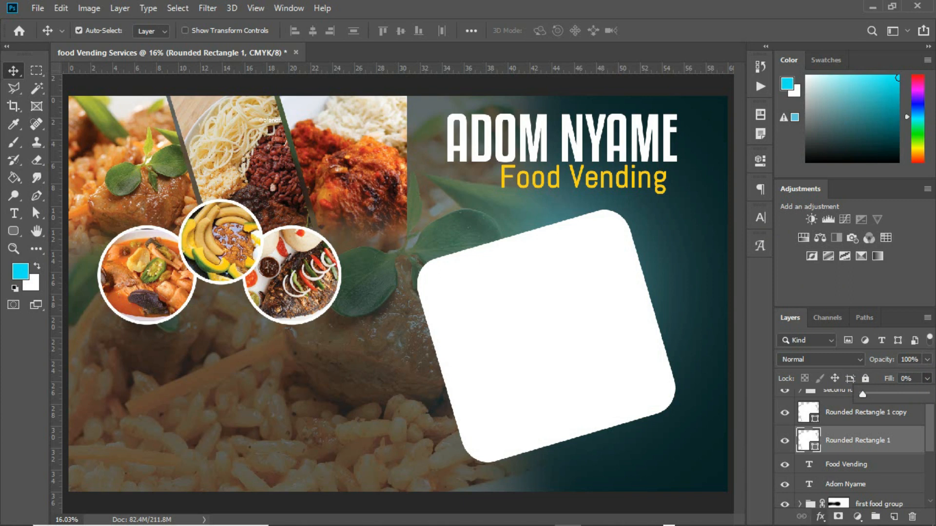
# Add an inside stroke to the unfilled rectangle in yellow fed627, sampled from the middle circle's food photo.
pyautogui.click(819, 515)
pyautogui.click(836, 413)
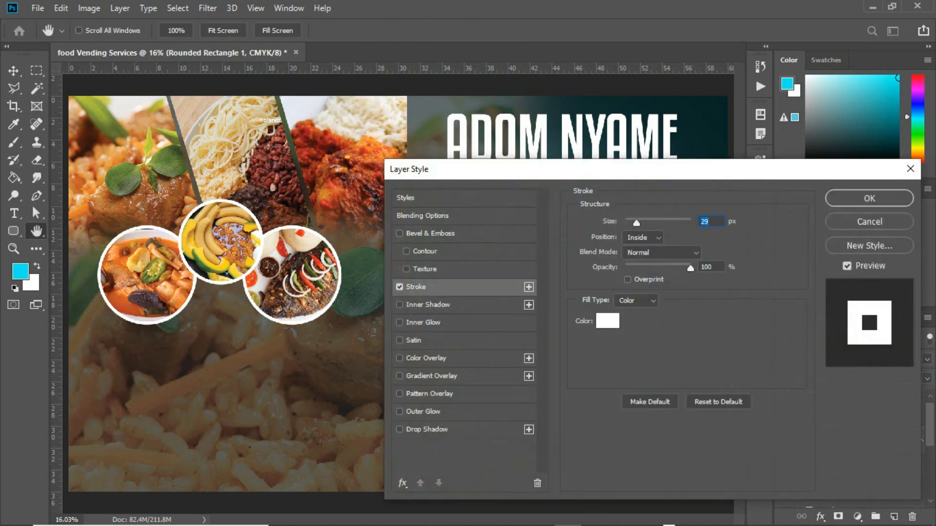
pyautogui.click(607, 321)
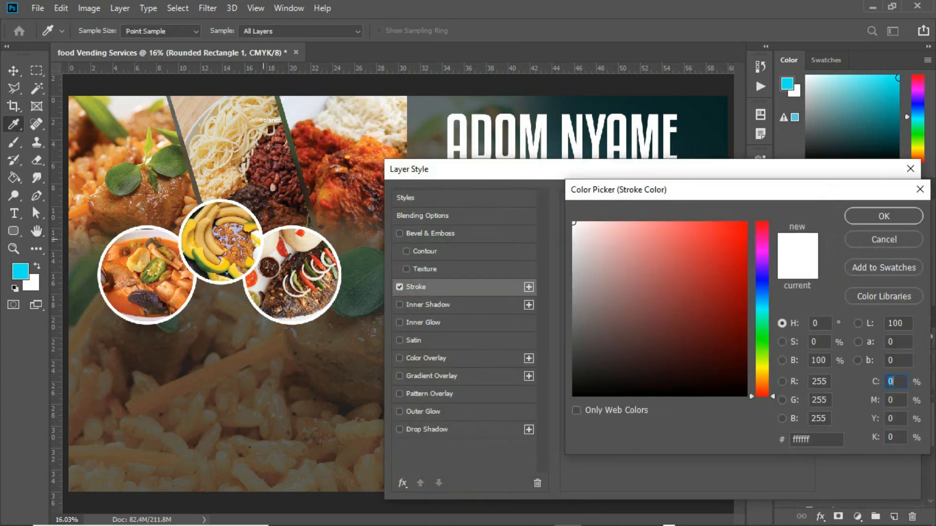
pyautogui.click(214, 273)
pyautogui.click(211, 267)
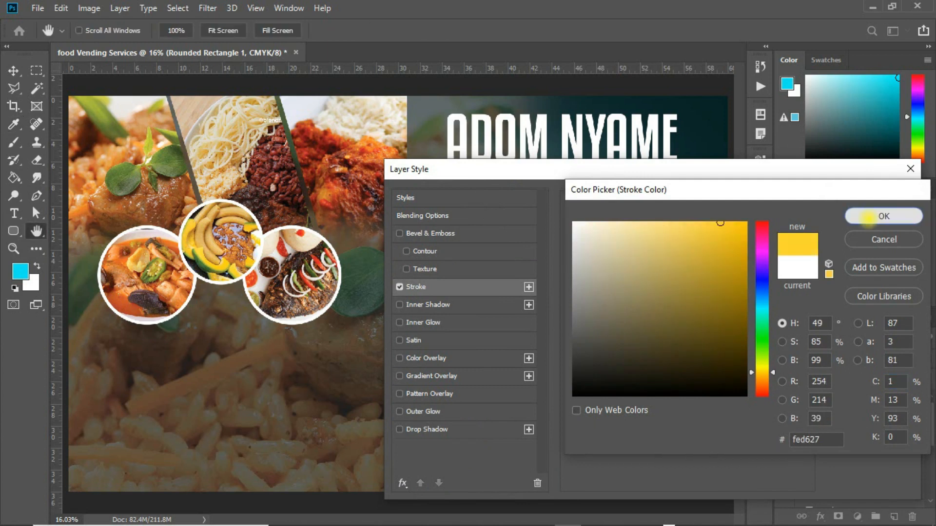
pyautogui.click(882, 216)
pyautogui.moveTo(665, 166)
pyautogui.mouseDown()
pyautogui.moveTo(664, 209)
pyautogui.moveTo(690, 302)
pyautogui.mouseUp()
pyautogui.press('Return')
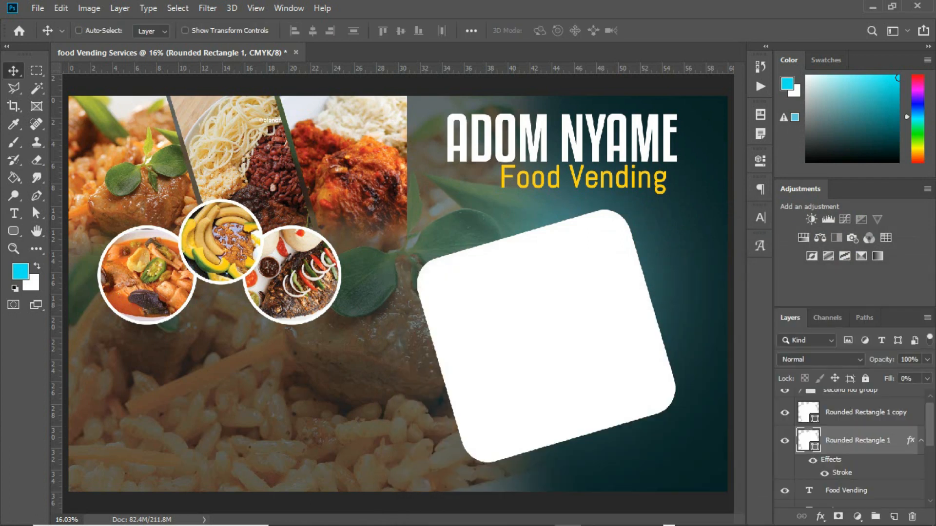
# Scale the yellow outlined rectangle to about 109% around its centre so it frames the white panel.
pyautogui.hotkey('ctrl', 't')
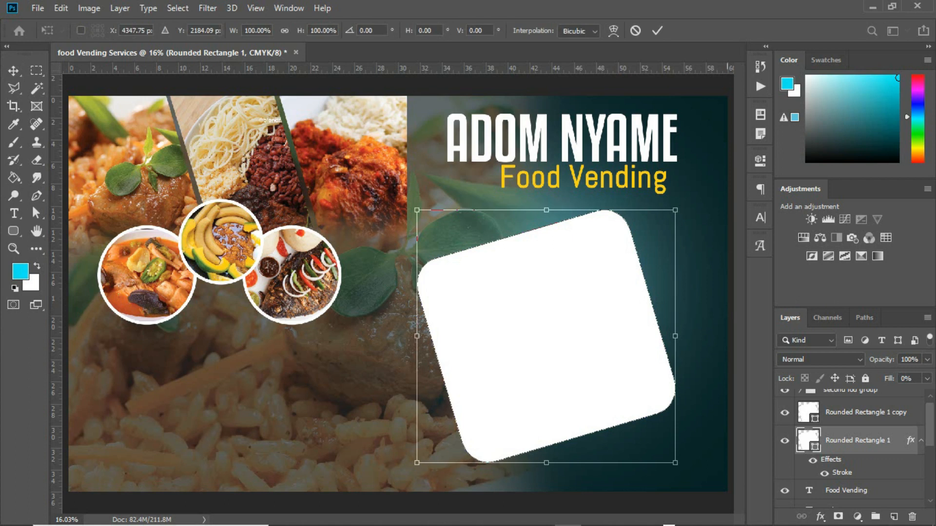
pyautogui.moveTo(675, 210); pyautogui.dragTo(687, 198)
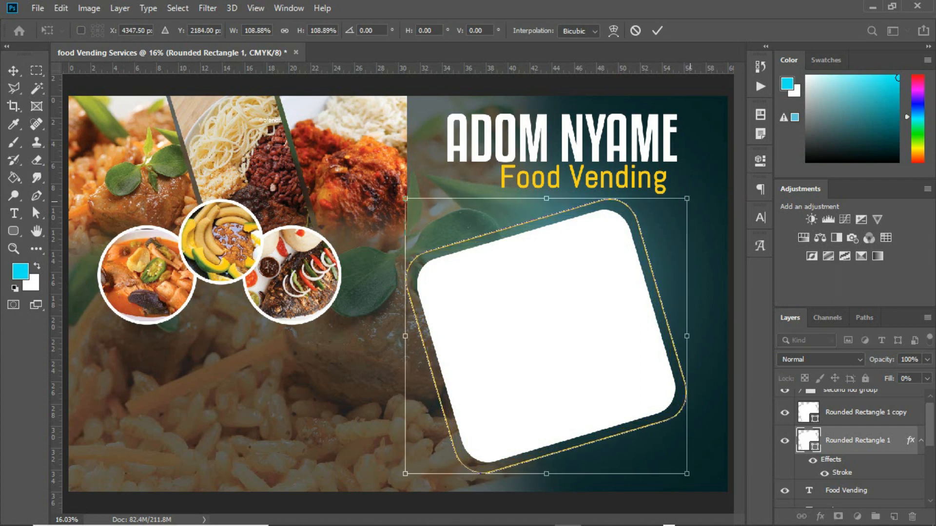
pyautogui.press('Return')
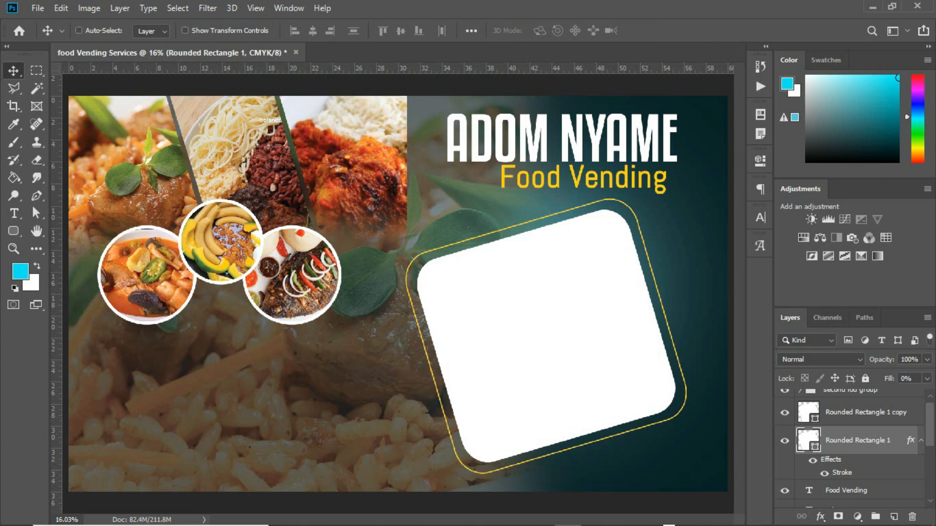
# Transform the white panel and yellow outline together, rotating them slightly clockwise and enlarging them to fill the area below the title.
pyautogui.keyDown('ctrl'); pyautogui.click(866, 412); pyautogui.keyUp('ctrl')
pyautogui.hotkey('ctrl', 't')
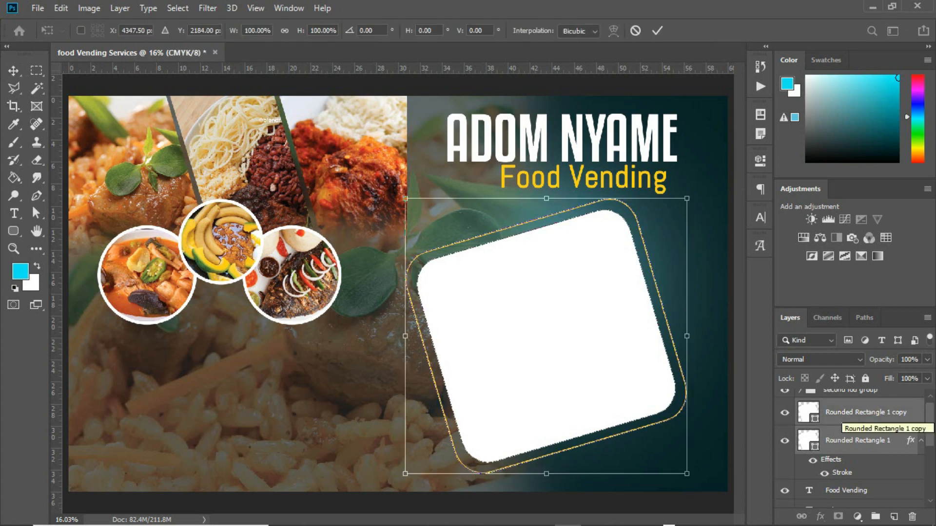
pyautogui.moveTo(574, 303); pyautogui.dragTo(561, 287)
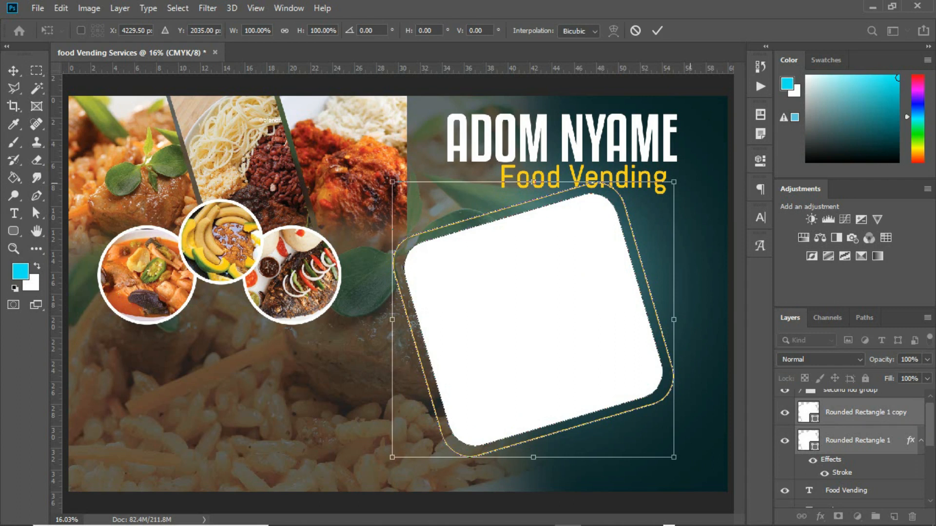
pyautogui.moveTo(689, 184); pyautogui.dragTo(693, 187)
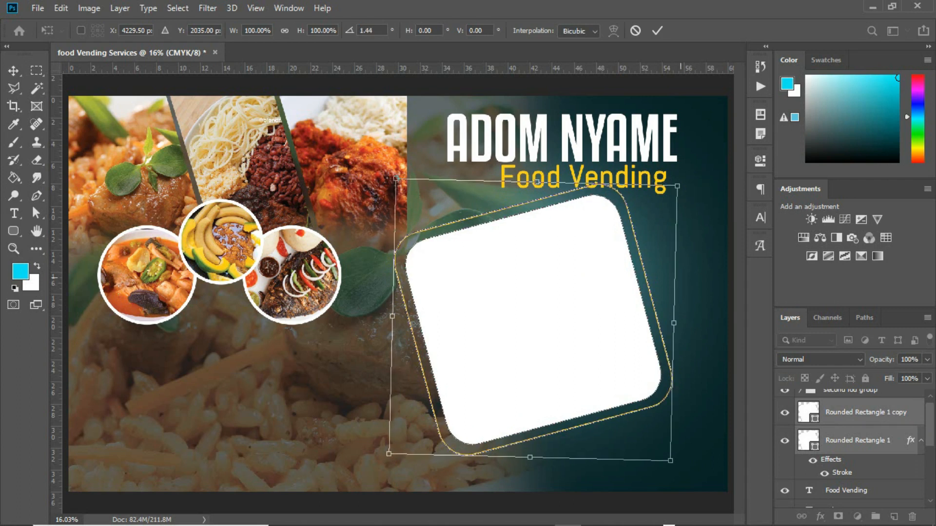
pyautogui.moveTo(671, 461); pyautogui.dragTo(700, 486)
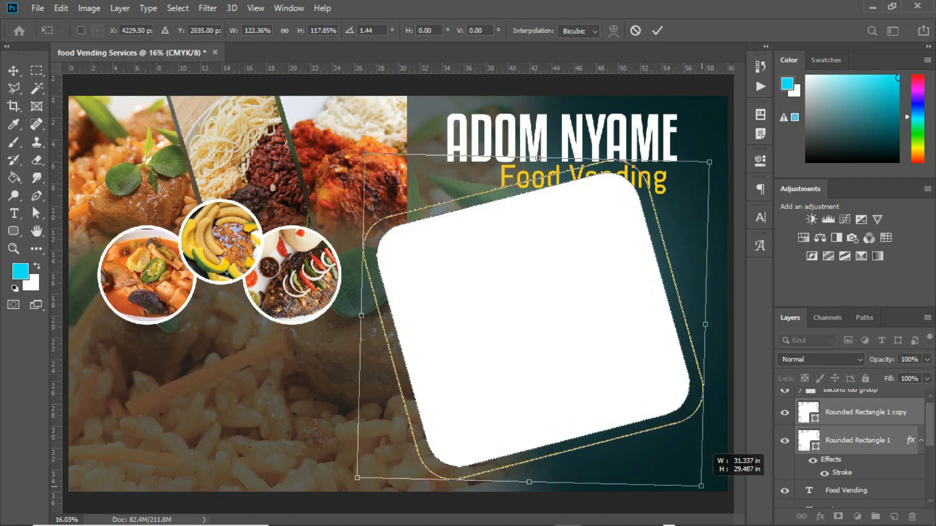
pyautogui.press('Return')
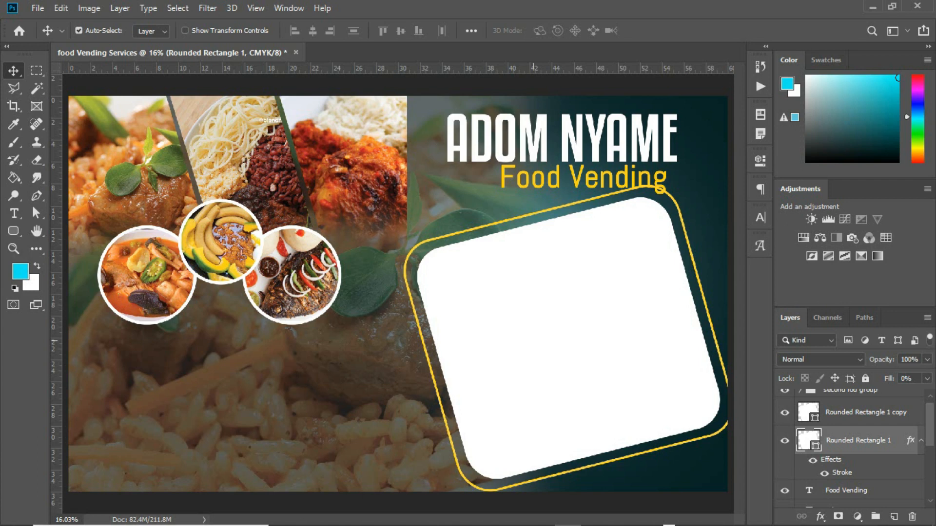
pyautogui.click(349, 513)
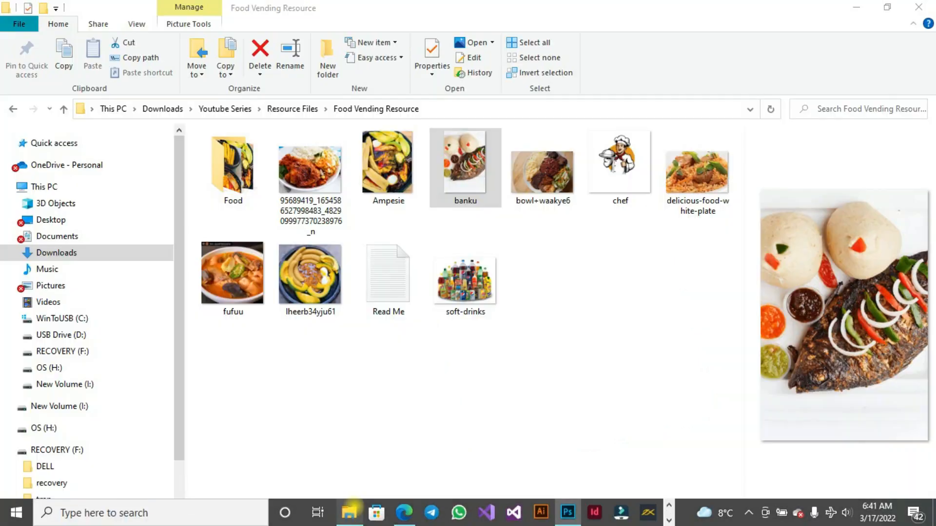
pyautogui.click(595, 185)
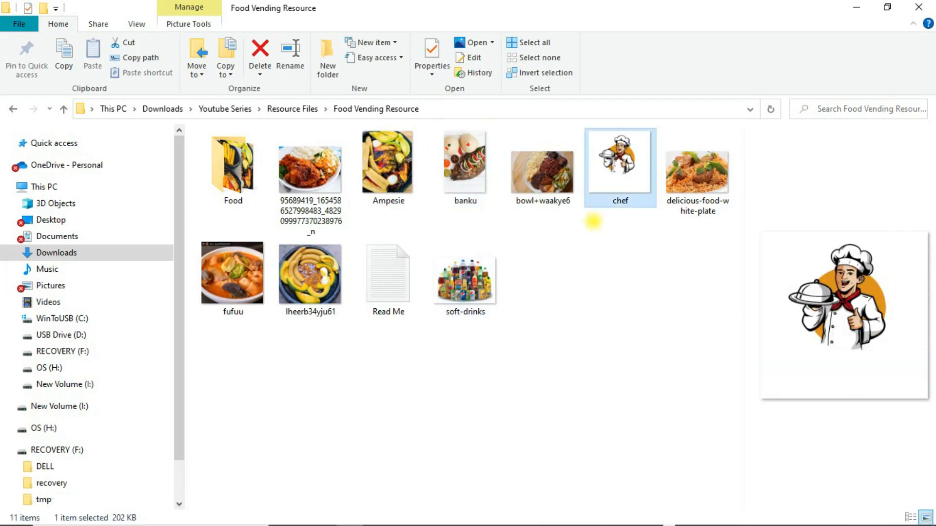
pyautogui.moveTo(616, 168); pyautogui.dragTo(559, 339)
pyautogui.moveTo(609, 233); pyautogui.dragTo(601, 239)
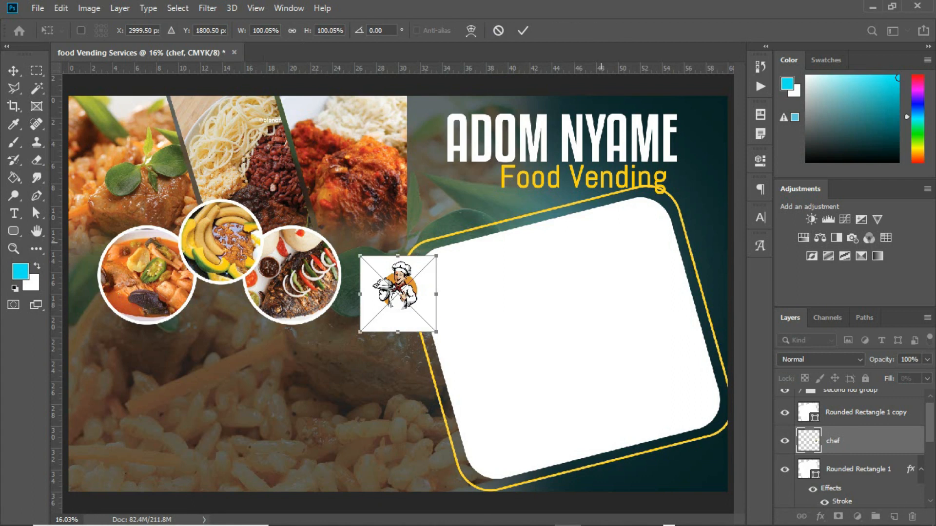
pyautogui.moveTo(397, 294); pyautogui.dragTo(591, 272)
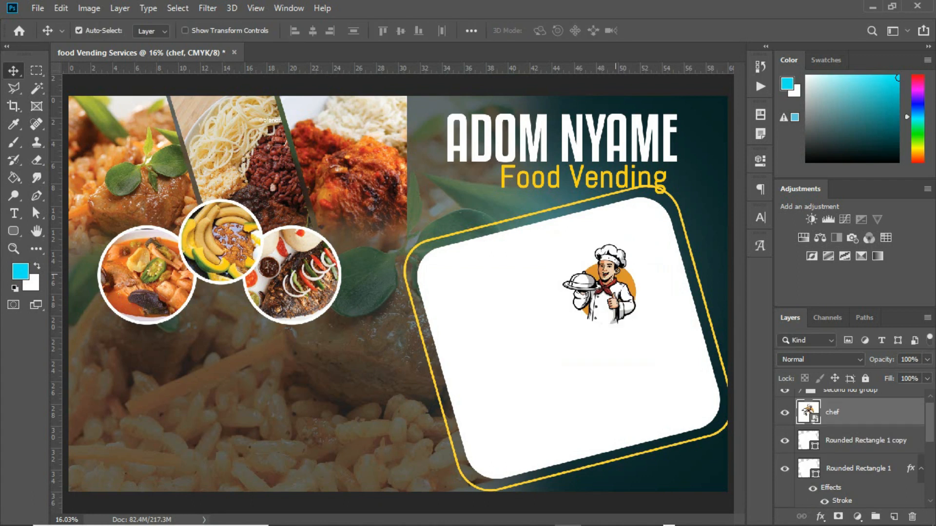
pyautogui.moveTo(609, 280); pyautogui.dragTo(463, 156)
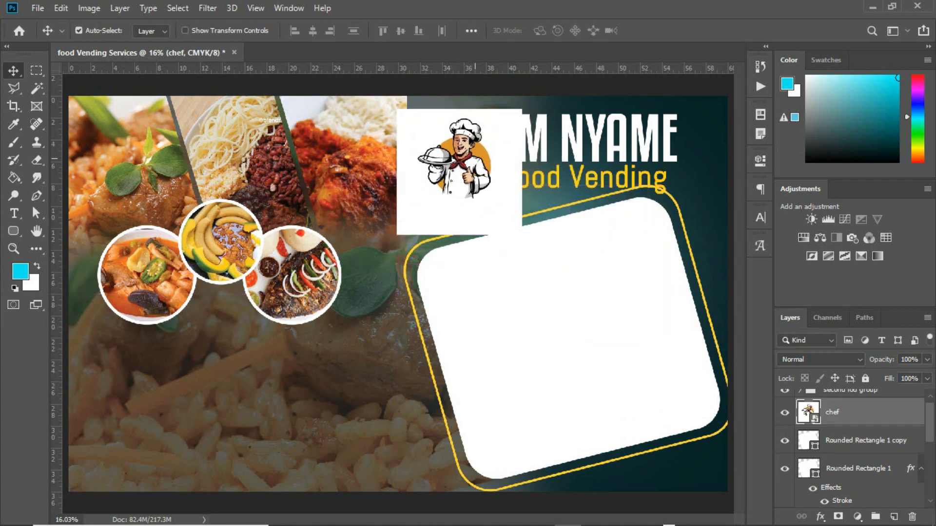
pyautogui.press('Delete')
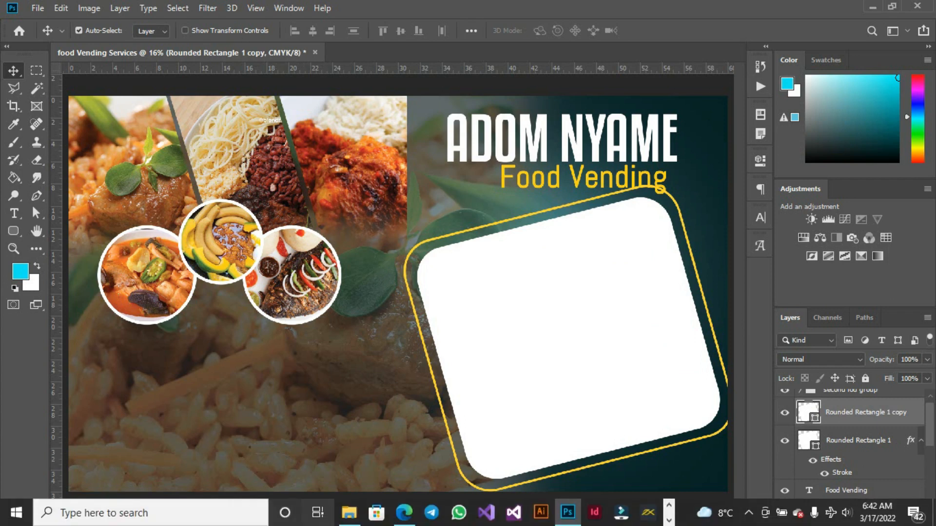
# Open the chef image from the Food Vending Resource folder as a separate document.
pyautogui.click(349, 512)
pyautogui.moveTo(623, 165); pyautogui.dragTo(567, 514)
pyautogui.moveTo(740, 413); pyautogui.dragTo(740, 413)
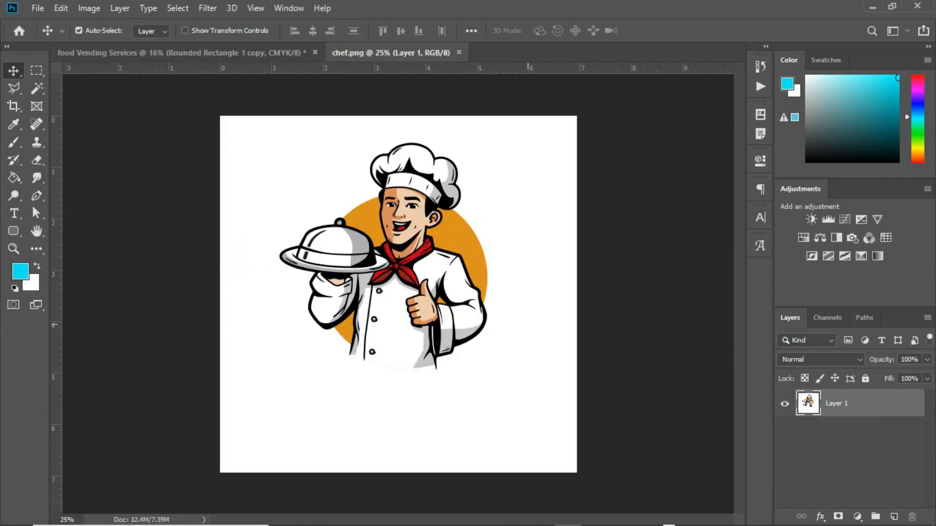
# Select the white background around the chef, isolate the chef on a new transparent layer and hide the original layer.
pyautogui.press('w')
pyautogui.click(420, 247)
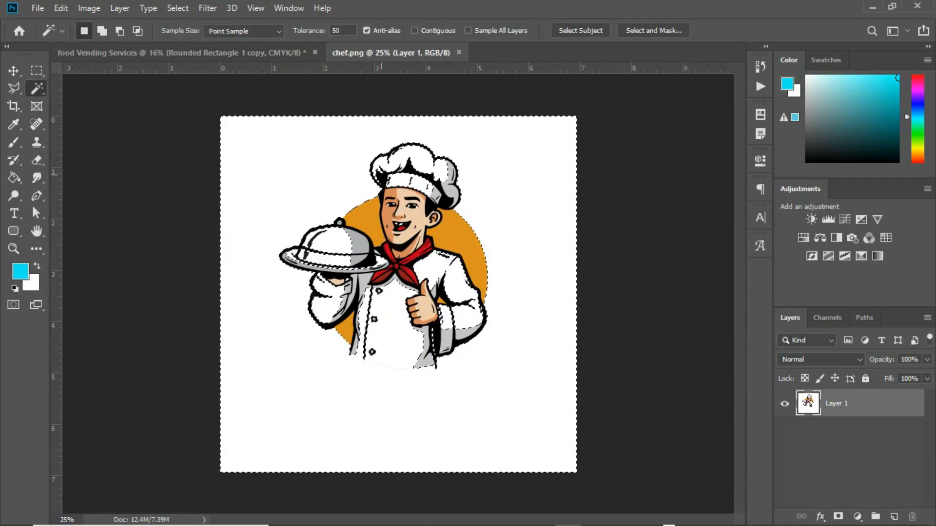
pyautogui.hotkey('shift', 'w')
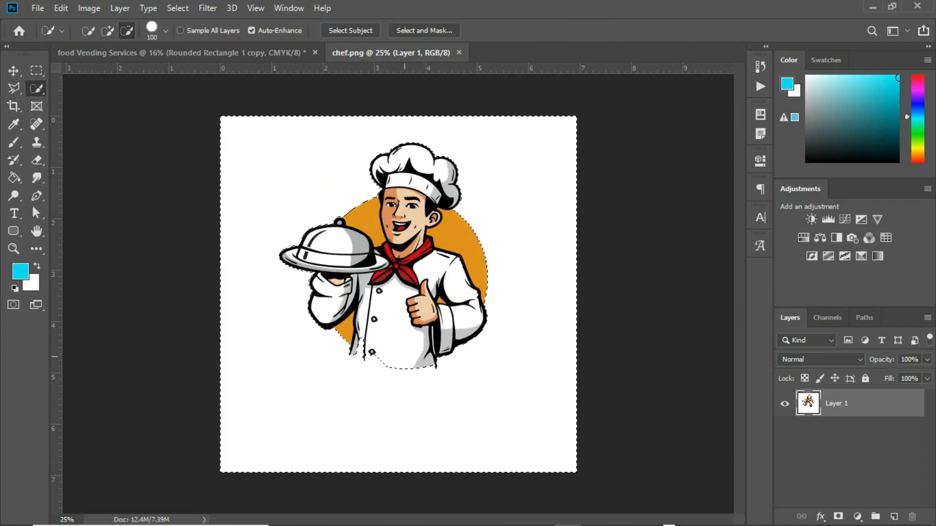
pyautogui.hotkey('ctrl', 'd')
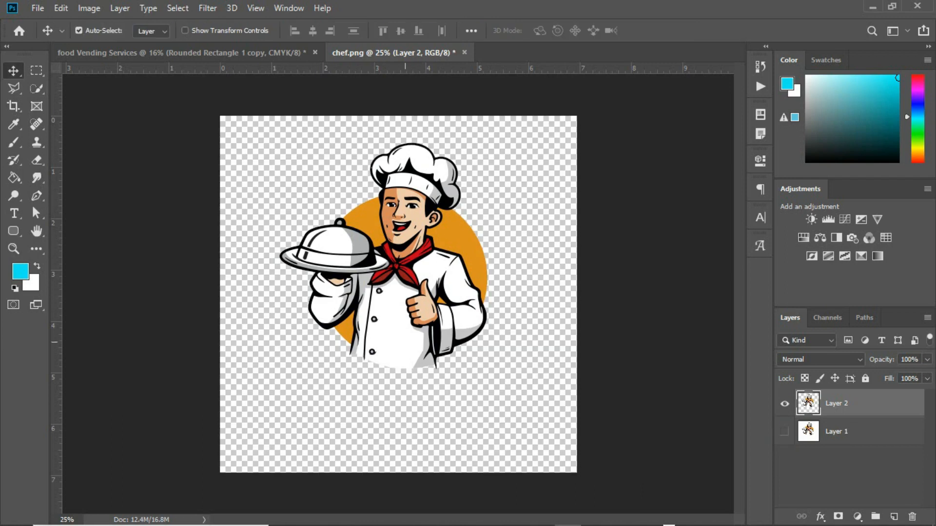
# Bring the chef cutout into the banner and position it in the upper-right part of the white panel.
pyautogui.moveTo(392, 258); pyautogui.dragTo(631, 204)
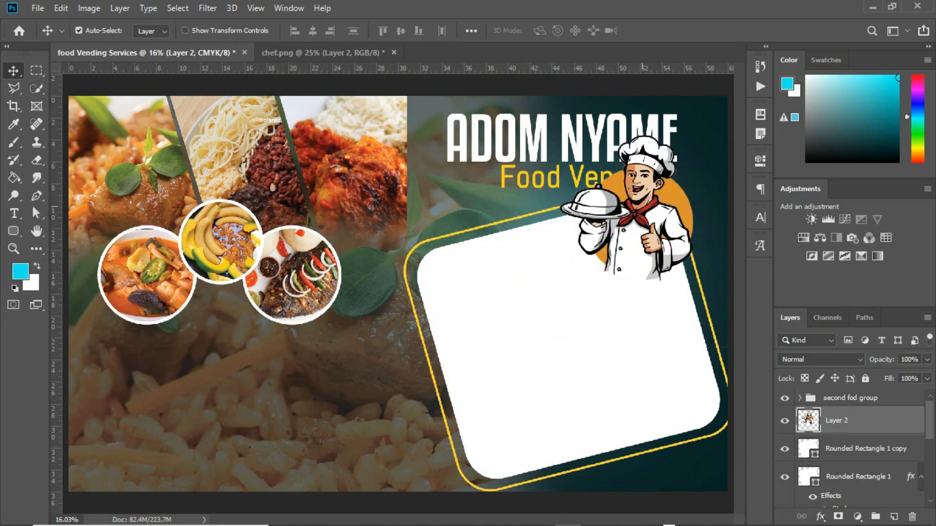
pyautogui.moveTo(631, 205); pyautogui.dragTo(630, 243)
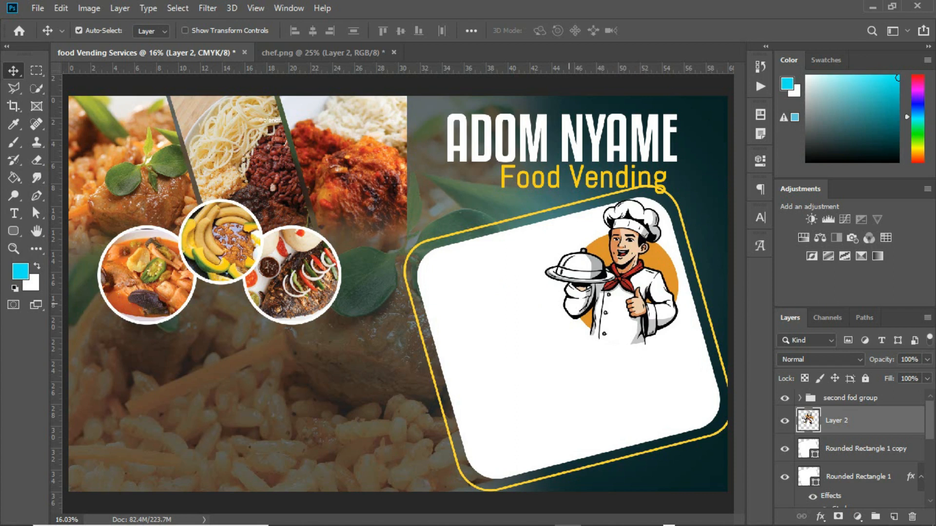
# Place the soft-drinks image from the Food Vending Resource folder, scale it to about 86% and position it below the chef.
pyautogui.moveTo(348, 524)
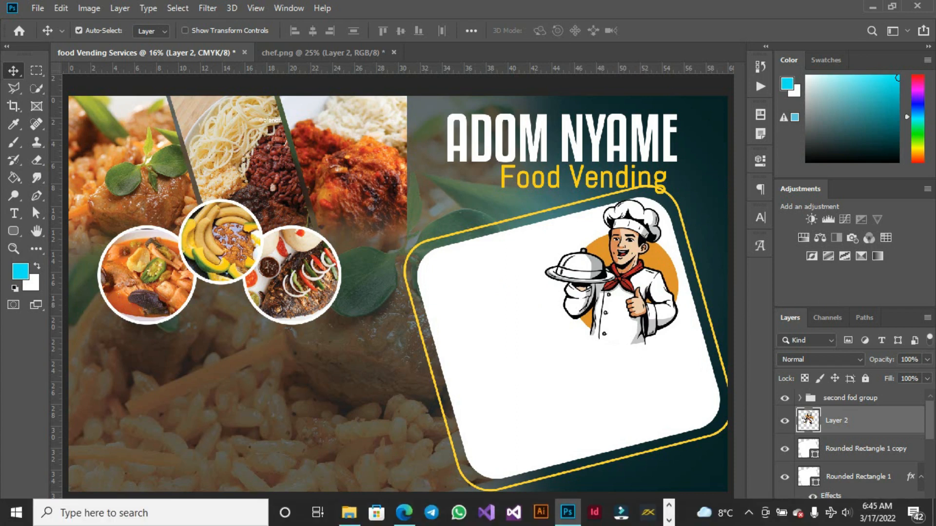
pyautogui.click(348, 513)
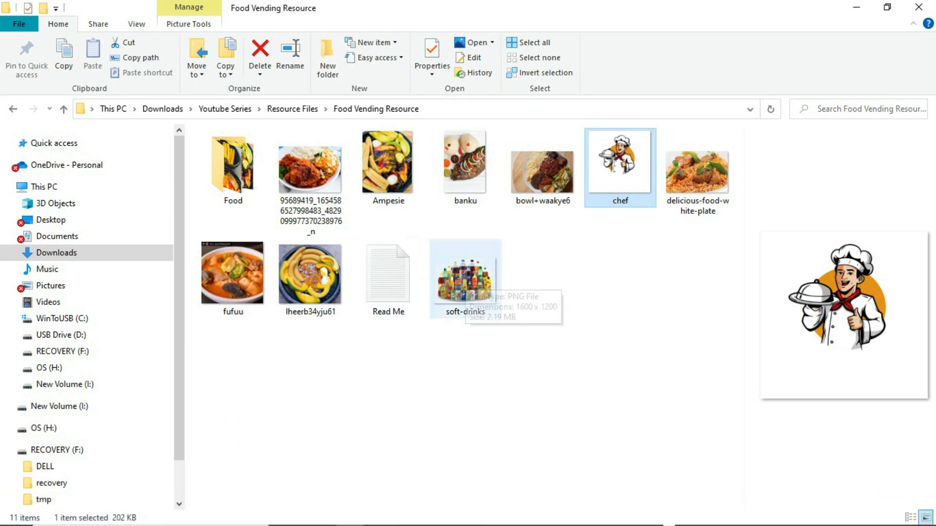
pyautogui.moveTo(463, 285); pyautogui.dragTo(613, 387)
pyautogui.moveTo(683, 377); pyautogui.dragTo(691, 401)
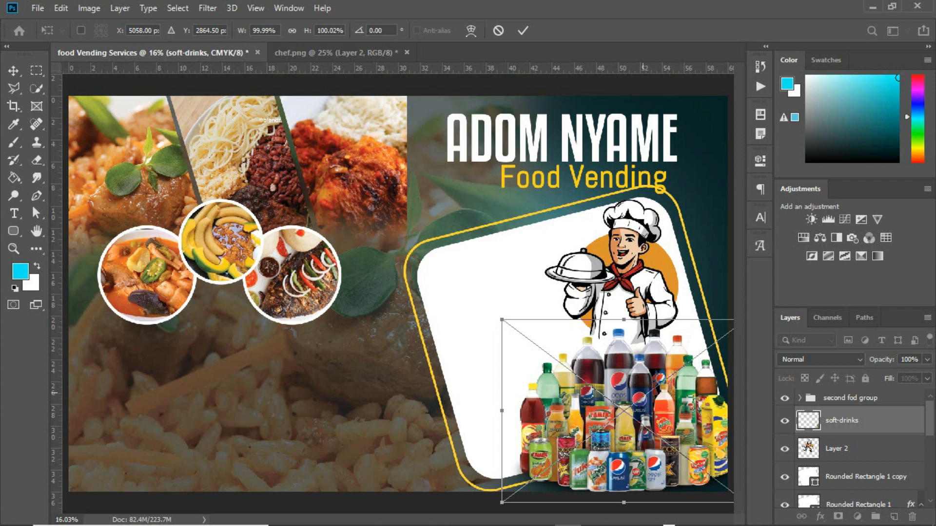
pyautogui.moveTo(502, 320); pyautogui.dragTo(519, 332)
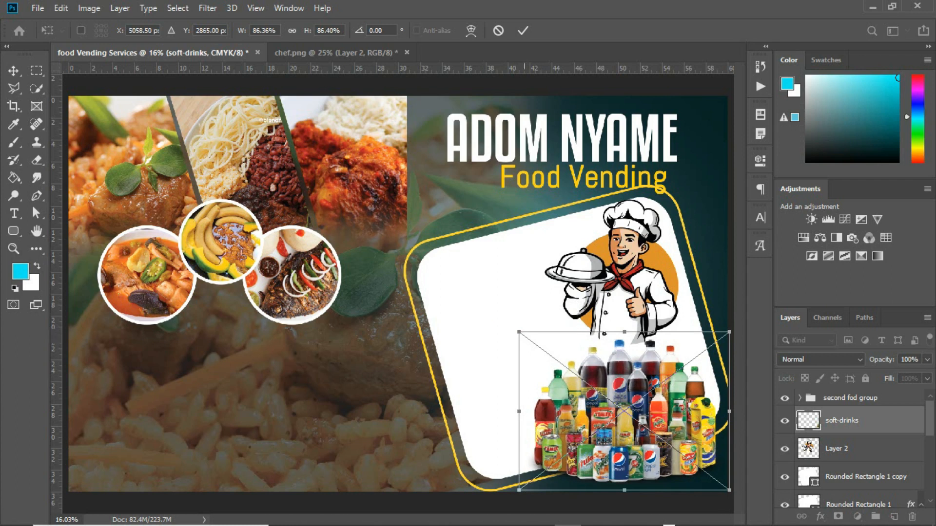
pyautogui.moveTo(626, 381)
pyautogui.mouseDown()
pyautogui.moveTo(638, 383)
pyautogui.moveTo(629, 377)
pyautogui.mouseUp()
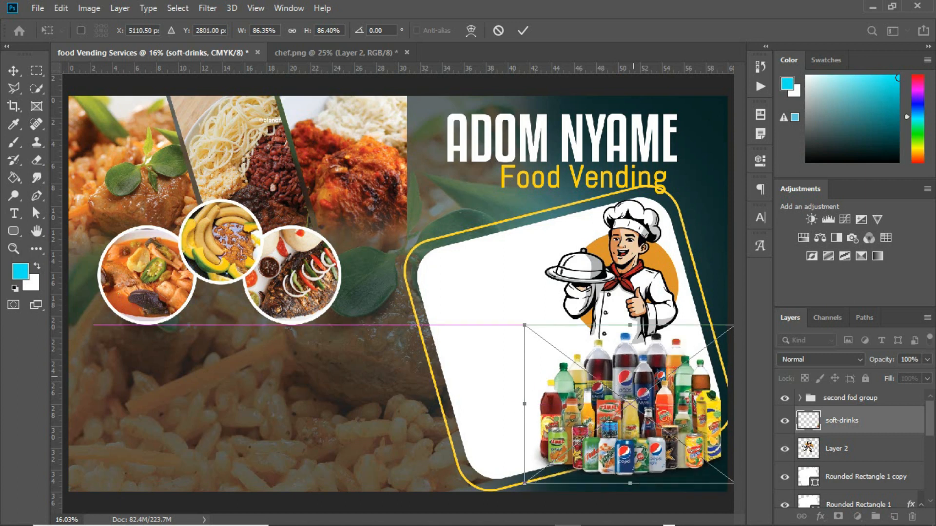
pyautogui.press('Return')
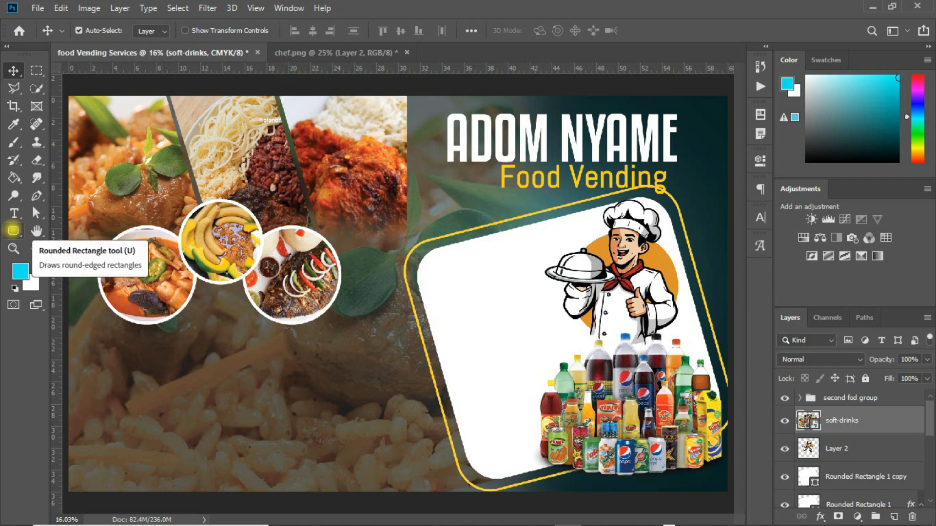
# Draw a rectangle about 569 x 250 px in the upper part of the white panel, beside the chef.
pyautogui.click(13, 231)
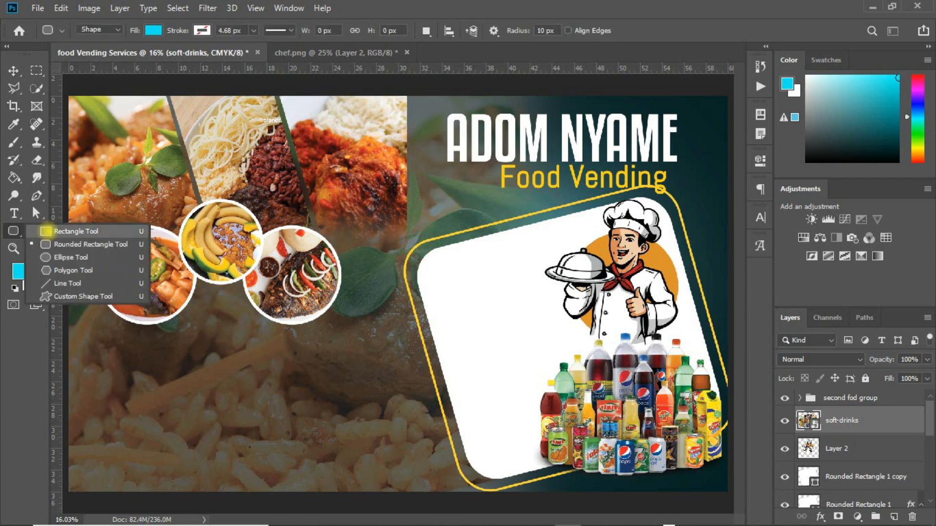
pyautogui.click(73, 231)
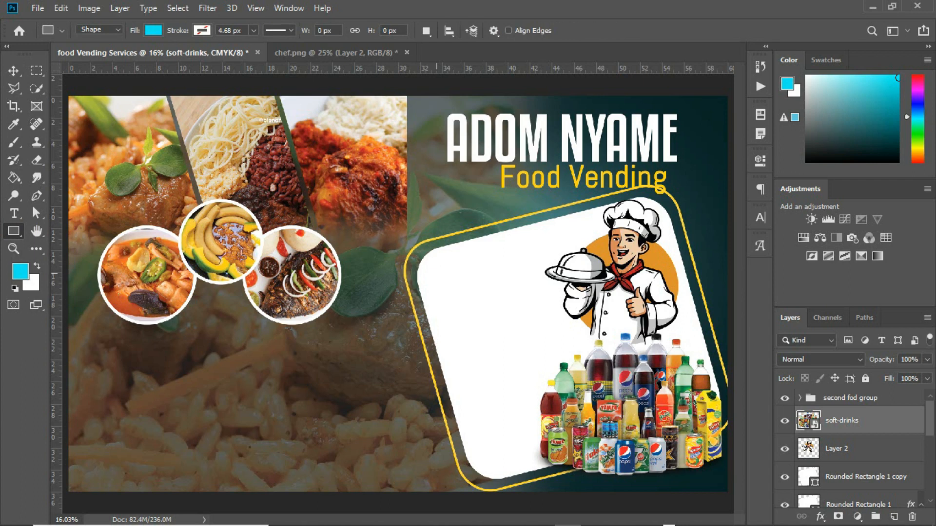
pyautogui.moveTo(438, 271); pyautogui.dragTo(501, 299)
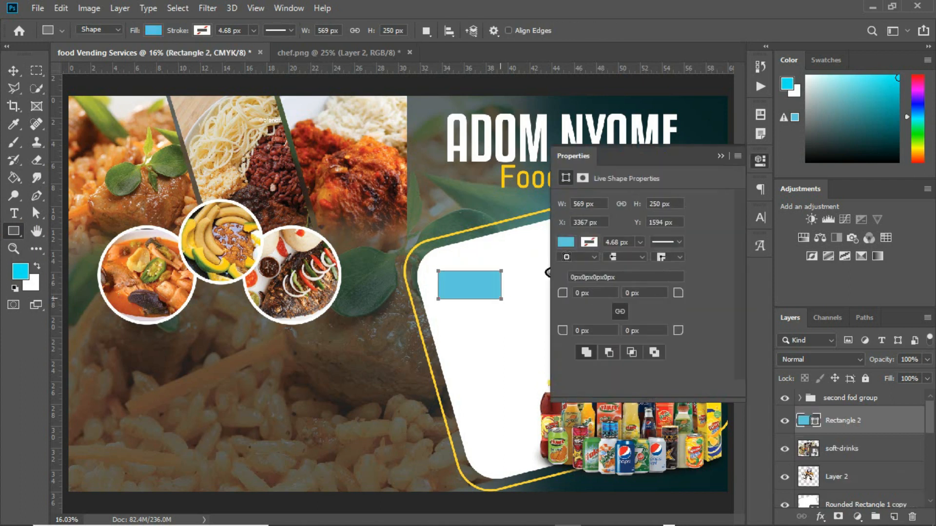
# Fill the rectangle with the red-orange colour sampled from the soup photo, cc5427.
pyautogui.click(565, 241)
pyautogui.click(698, 268)
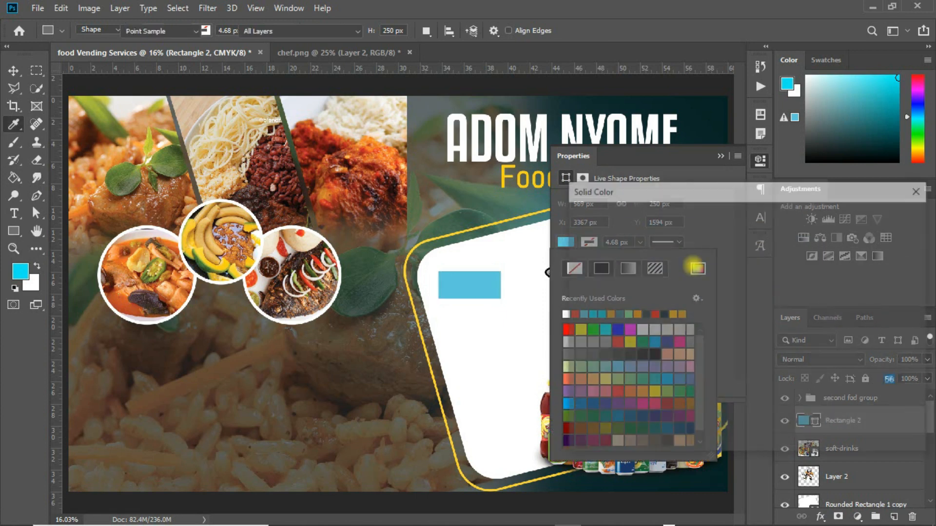
pyautogui.click(126, 303)
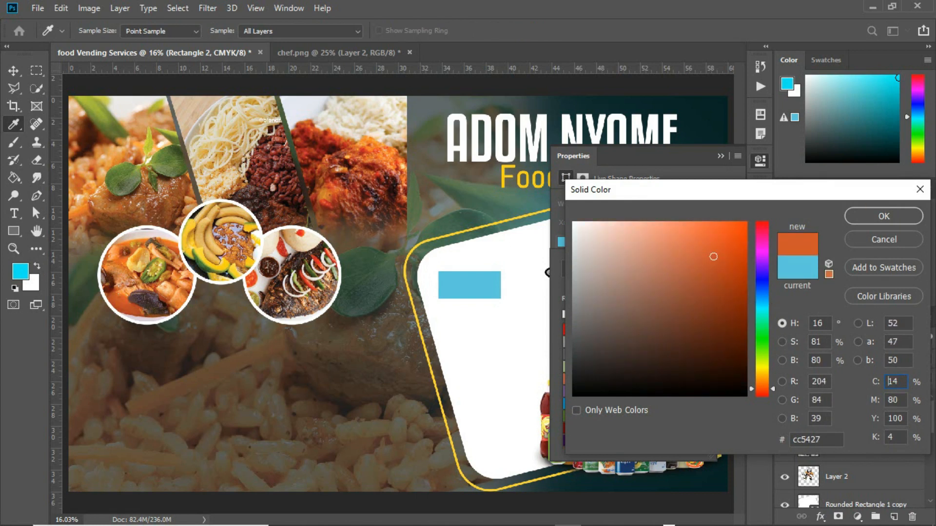
pyautogui.click(881, 216)
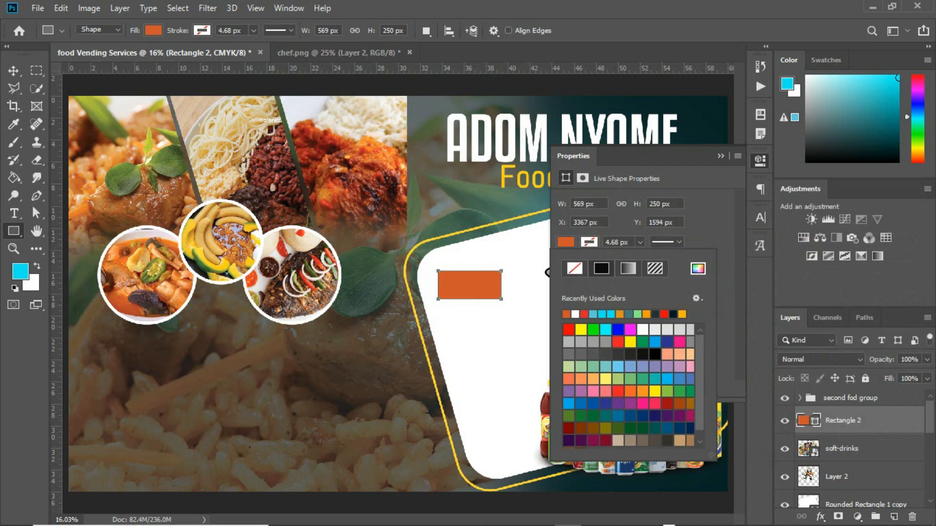
pyautogui.click(720, 156)
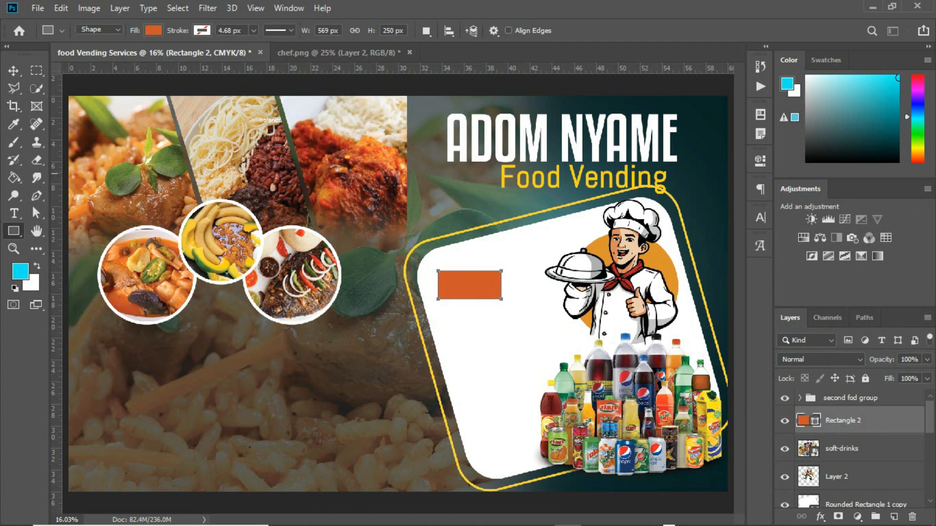
# Fill the rectangle with the orange sampled from the circle behind the chef.
pyautogui.click(13, 70)
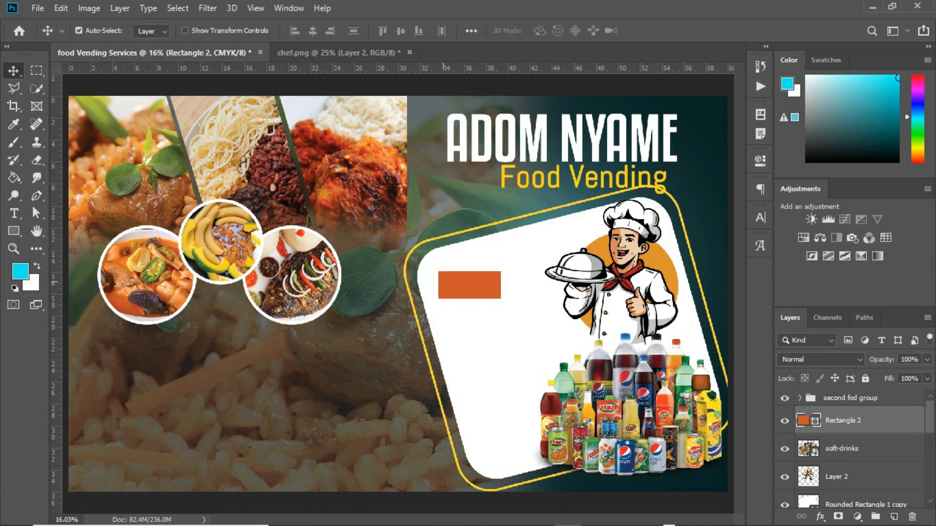
pyautogui.click(759, 161)
pyautogui.moveTo(674, 157); pyautogui.dragTo(352, 133)
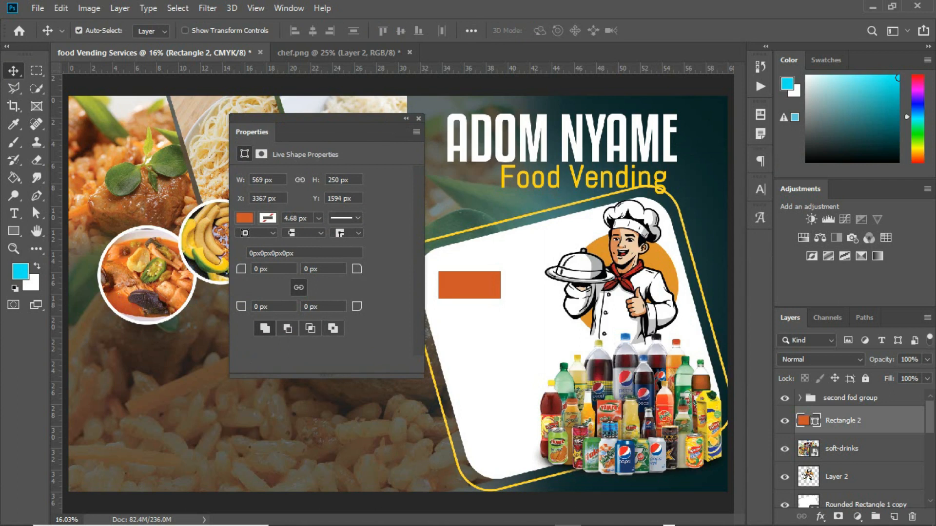
pyautogui.click(244, 217)
pyautogui.click(376, 244)
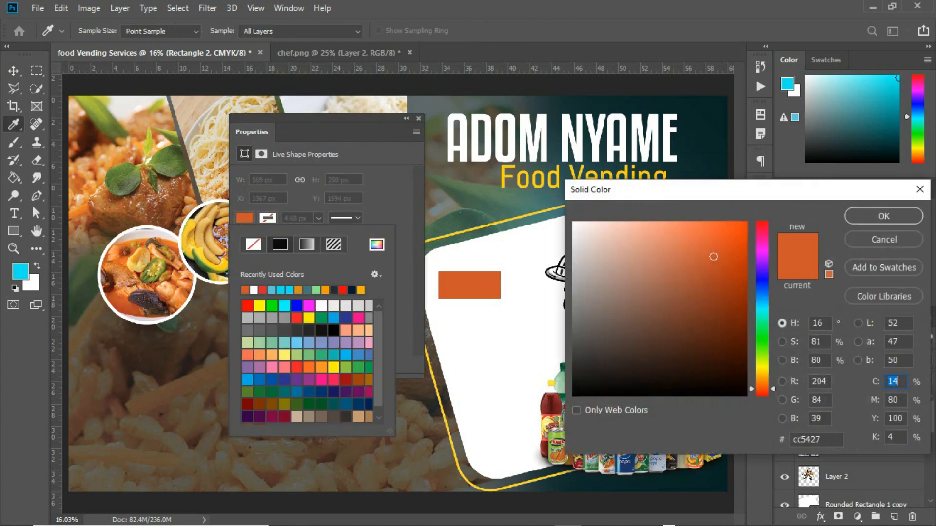
pyautogui.moveTo(716, 191); pyautogui.dragTo(694, 327)
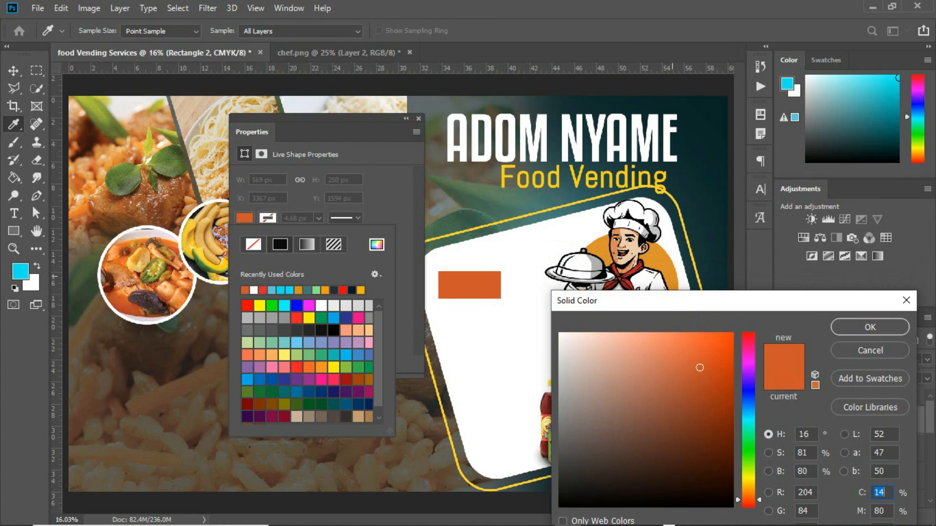
pyautogui.click(667, 267)
pyautogui.click(835, 323)
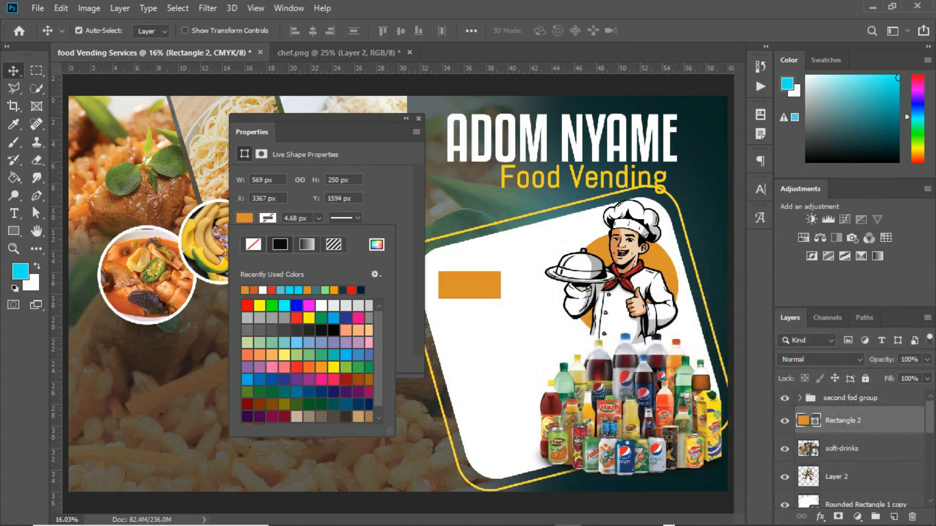
pyautogui.click(378, 123)
pyautogui.moveTo(378, 124); pyautogui.dragTo(762, 178)
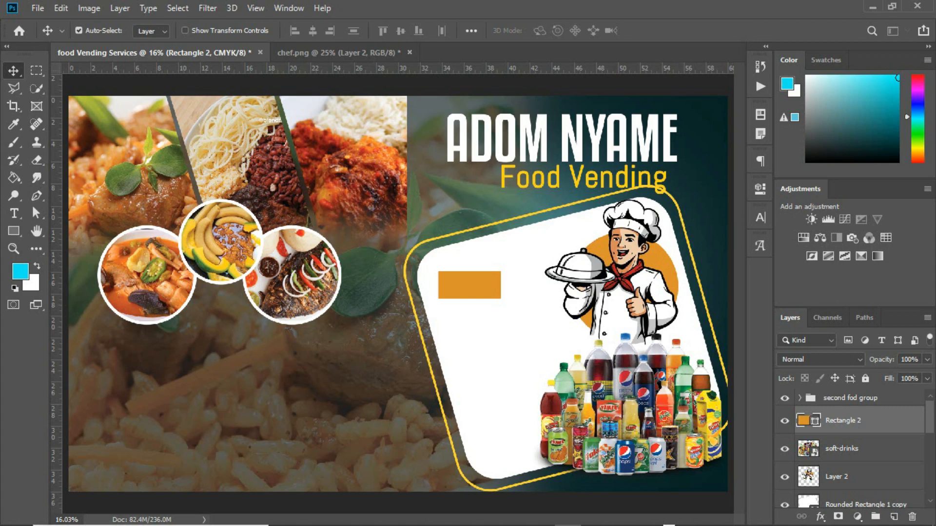
# Add the text heading Menu over the orange rectangle.
pyautogui.scroll(-3, 930, 417)
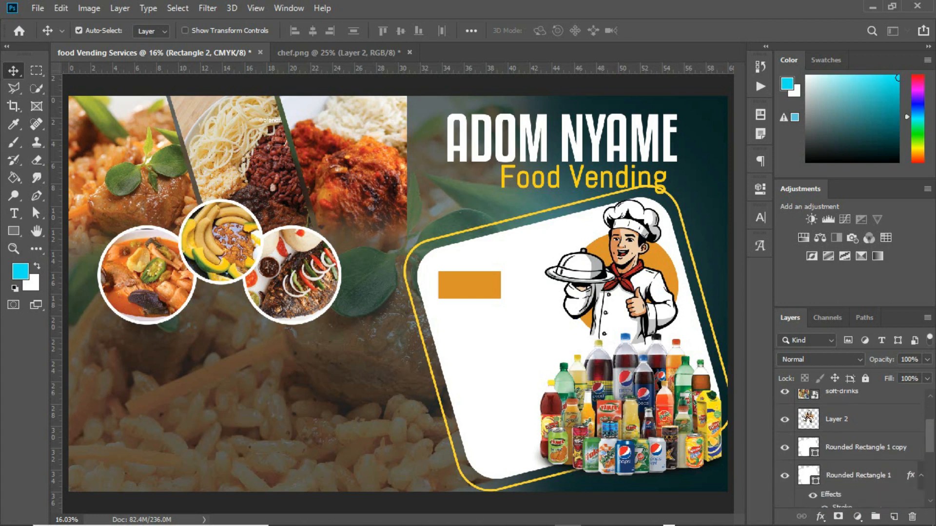
pyautogui.click(883, 420)
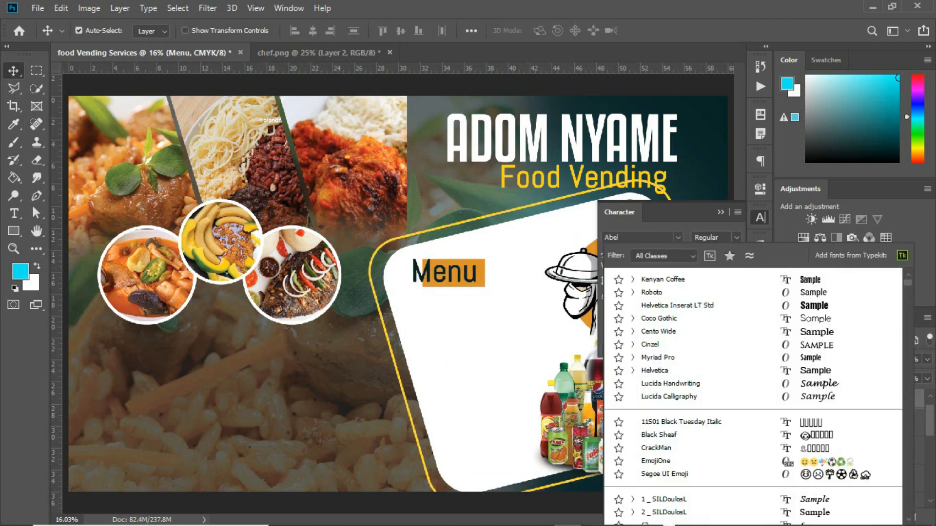
pyautogui.press('Return')
# Copy the six menu items from Waakye to Banku out of the Read Me note and paste them as text below the heading.
pyautogui.click(451, 515)
pyautogui.moveTo(225, 319); pyautogui.dragTo(255, 382)
pyautogui.hotkey('ctrl', 'c')
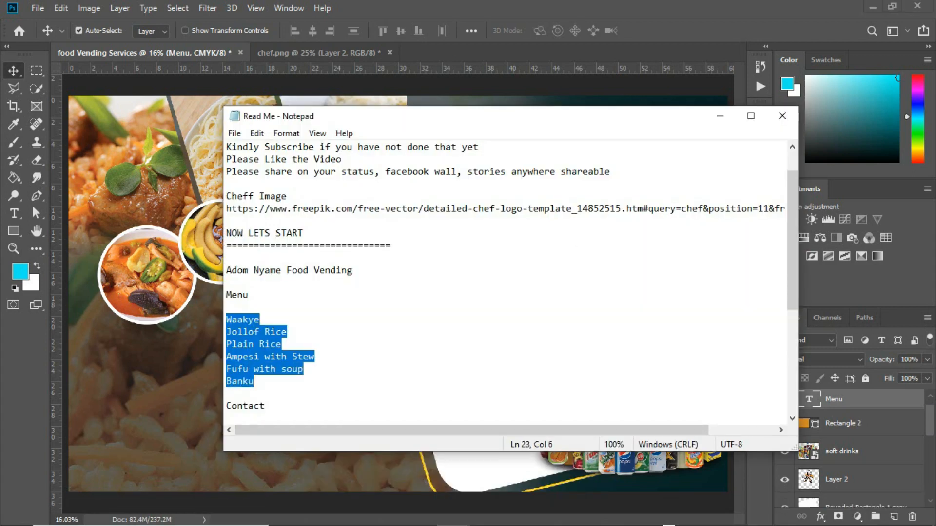
pyautogui.hotkey('alt', 'Tab')
pyautogui.press('t')
pyautogui.click(426, 337)
pyautogui.hotkey('ctrl', 'v')
# Set the menu list in the Kenyan Coffee font, reduce its text size and place it beneath the orange rectangle.
pyautogui.hotkey('ctrl', 'a')
pyautogui.click(679, 237)
pyautogui.click(671, 291)
pyautogui.moveTo(606, 254); pyautogui.dragTo(562, 254)
pyautogui.click(720, 213)
pyautogui.moveTo(468, 347); pyautogui.dragTo(483, 330)
pyautogui.click(759, 217)
pyautogui.moveTo(607, 254); pyautogui.dragTo(602, 254)
# Colour the menu list text with the dark teal sampled from the banner background.
pyautogui.click(723, 295)
pyautogui.click(127, 179)
pyautogui.click(702, 146)
pyautogui.click(870, 282)
# Arrange the Menu heading on the orange rectangle with rounded corners and place the menu list just below it.
pyautogui.moveTo(471, 314); pyautogui.dragTo(477, 313)
pyautogui.moveTo(454, 274); pyautogui.dragTo(471, 274)
pyautogui.moveTo(477, 283)
pyautogui.mouseDown()
pyautogui.moveTo(495, 284)
pyautogui.moveTo(493, 276)
pyautogui.mouseUp()
pyautogui.click(760, 189)
pyautogui.click(720, 183)
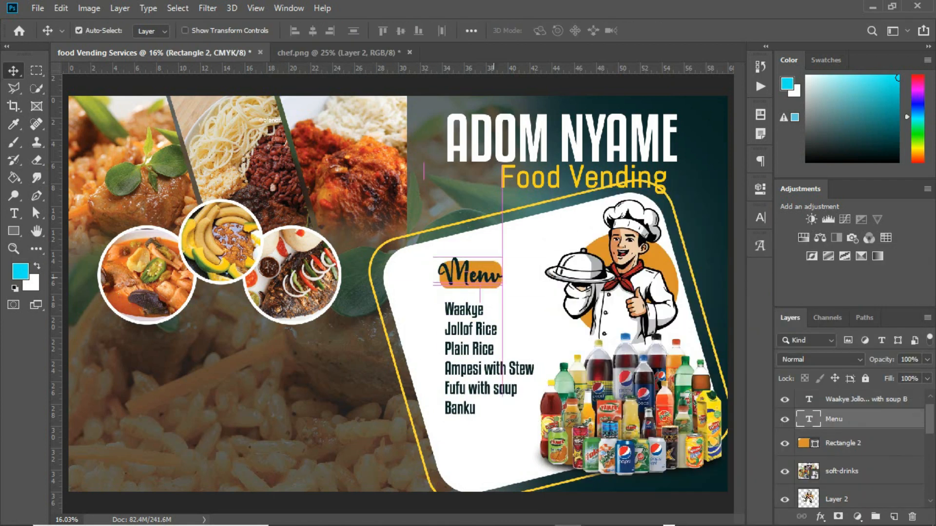
pyautogui.moveTo(466, 327); pyautogui.dragTo(466, 320)
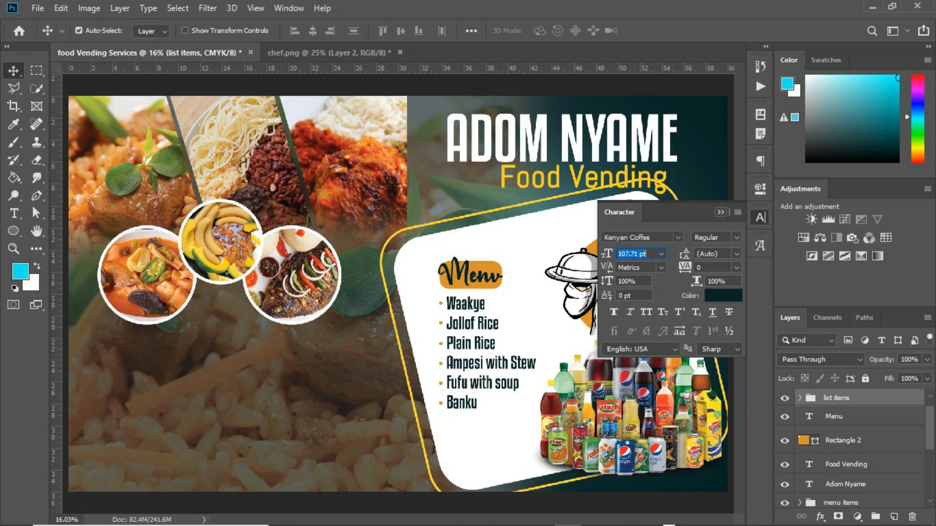
pyautogui.click(478, 288)
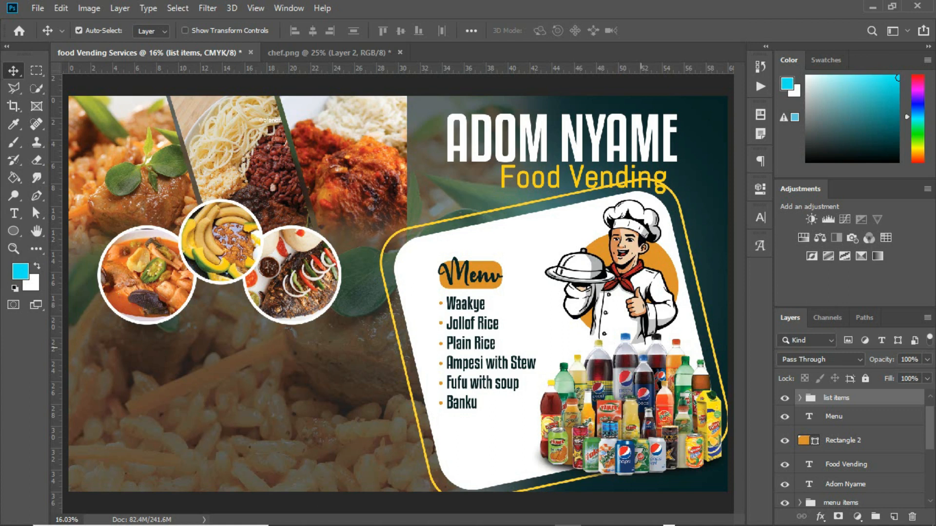
# Group the layers from list items down through menu items, and check the group's contents by toggling its visibility.
pyautogui.click(838, 417)
pyautogui.click(840, 397)
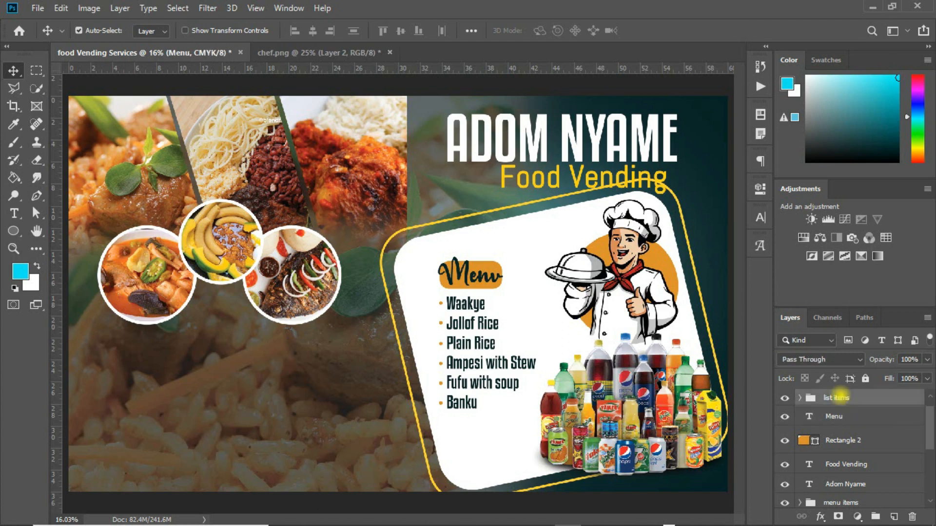
pyautogui.scroll(-2, 929, 431)
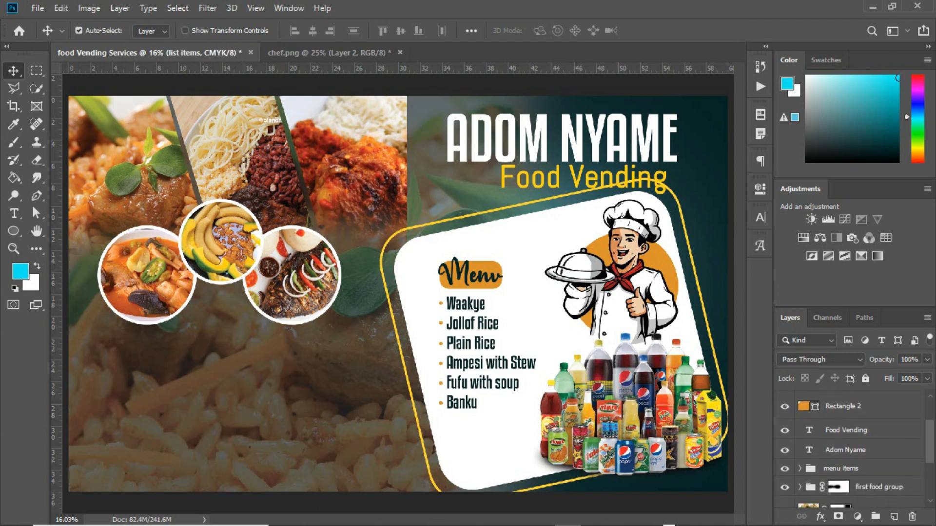
pyautogui.keyDown('shift'); pyautogui.click(861, 462); pyautogui.keyUp('shift')
pyautogui.hotkey('ctrl', 'g')
pyautogui.click(785, 399)
pyautogui.click(784, 398)
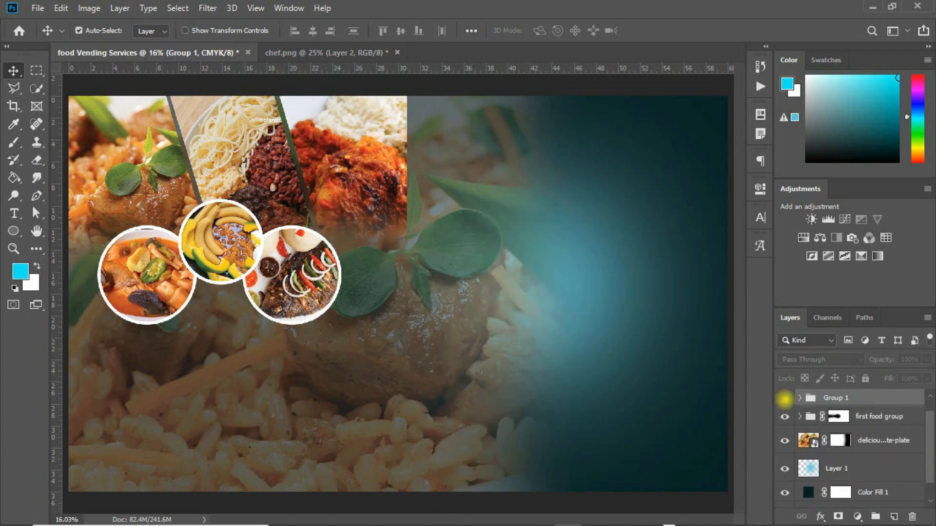
# Move the Food Vending and Adom Nyame text layers out of Group 1 to above it, and check the group's visibility.
pyautogui.click(799, 398)
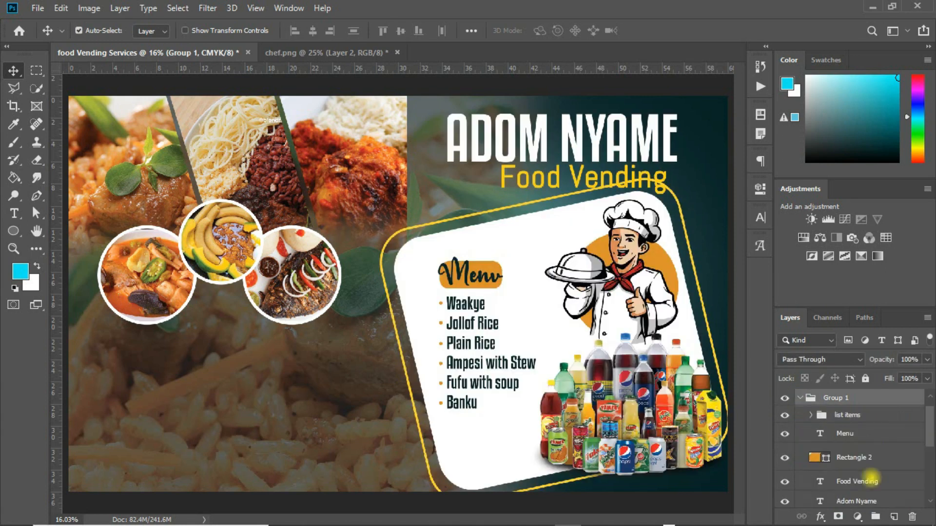
pyautogui.click(871, 480)
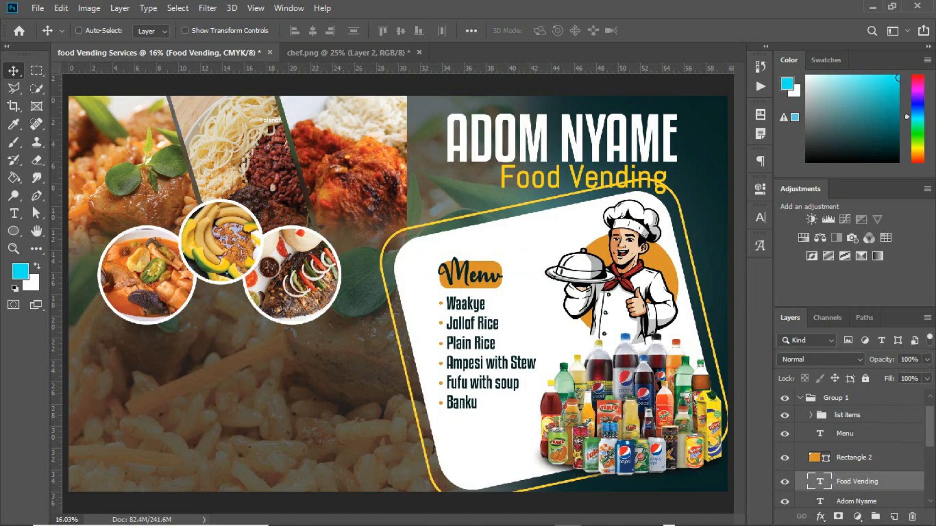
pyautogui.keyDown('ctrl'); pyautogui.click(869, 502); pyautogui.keyUp('ctrl')
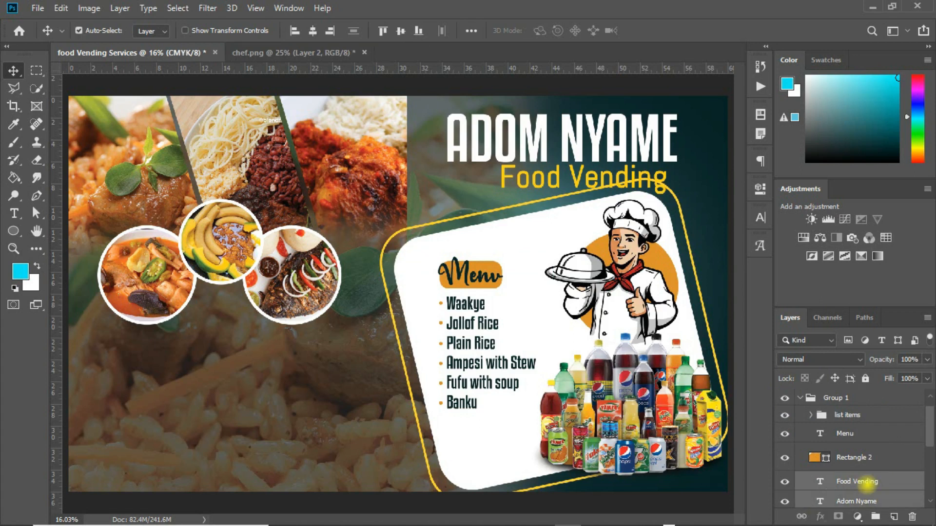
pyautogui.moveTo(863, 473); pyautogui.dragTo(862, 390)
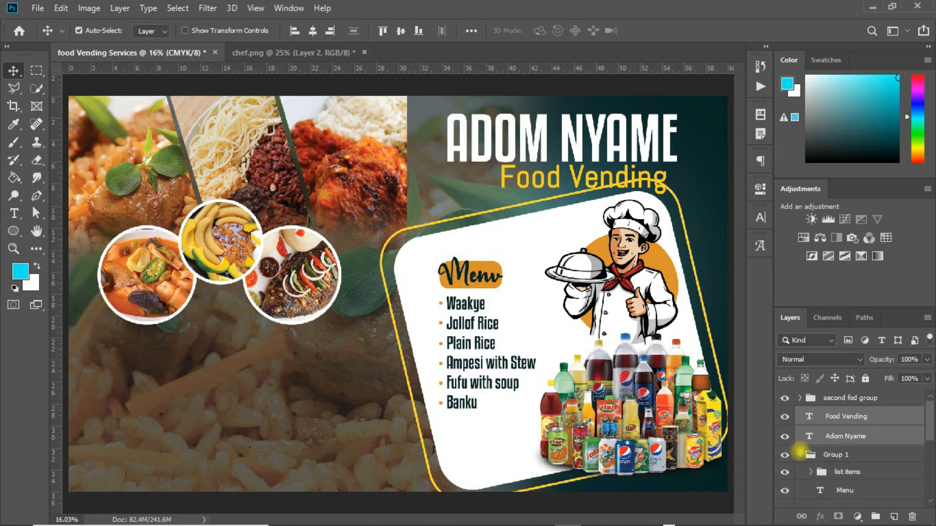
pyautogui.click(799, 453)
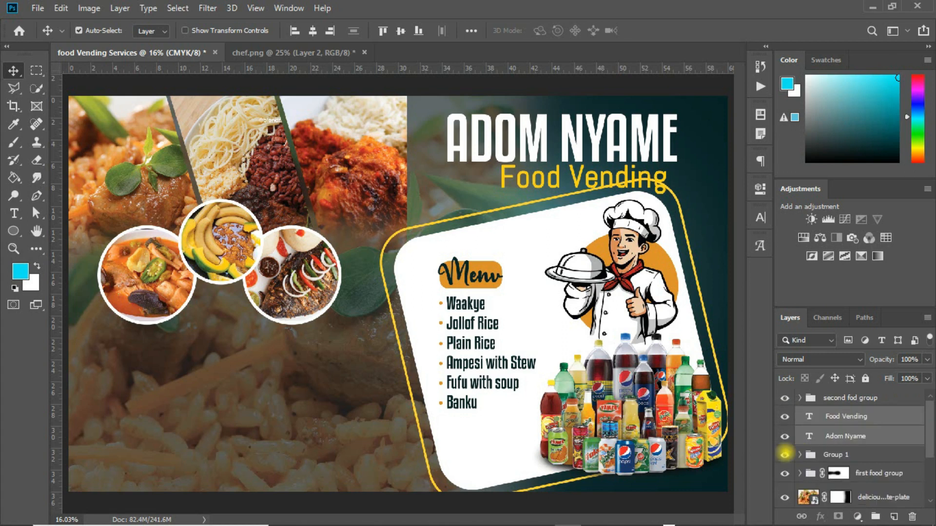
pyautogui.click(785, 454)
pyautogui.click(785, 454)
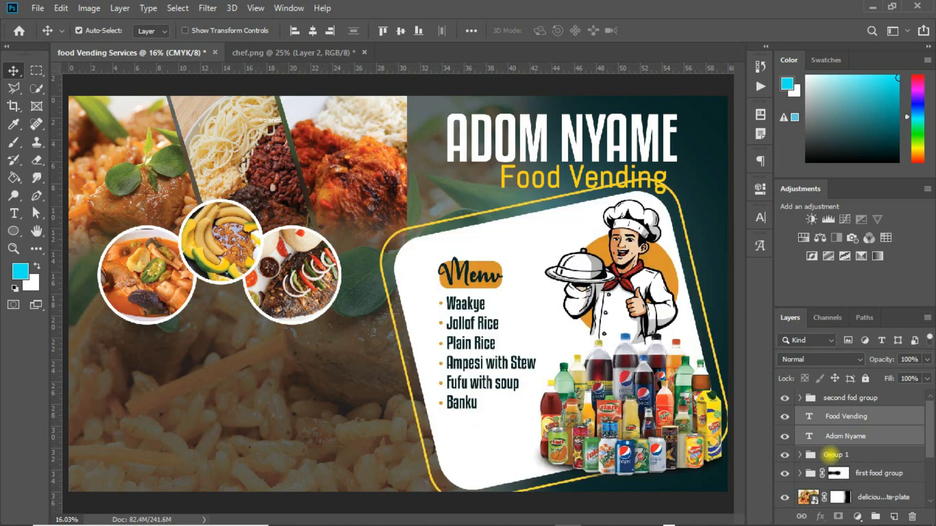
# Rename Group 1 as menu.
pyautogui.click(832, 455)
pyautogui.doubleClick(833, 454)
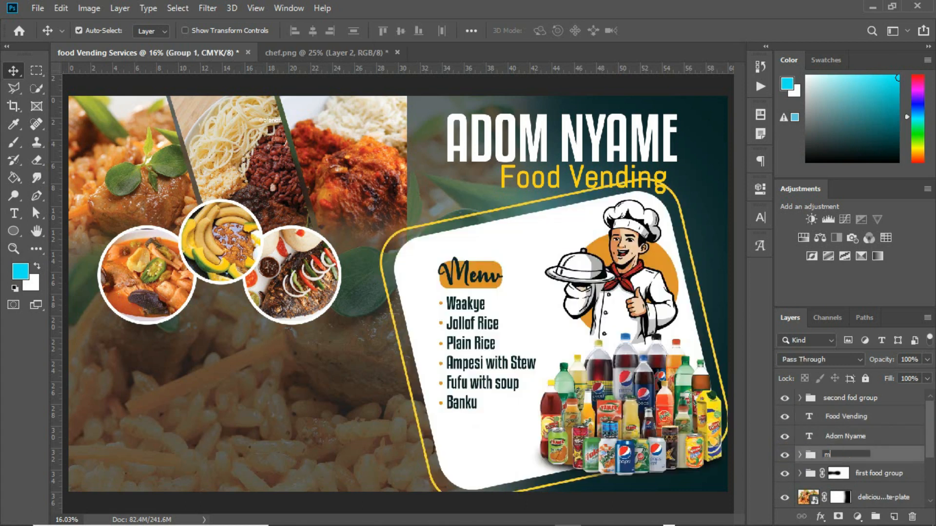
pyautogui.press('Return')
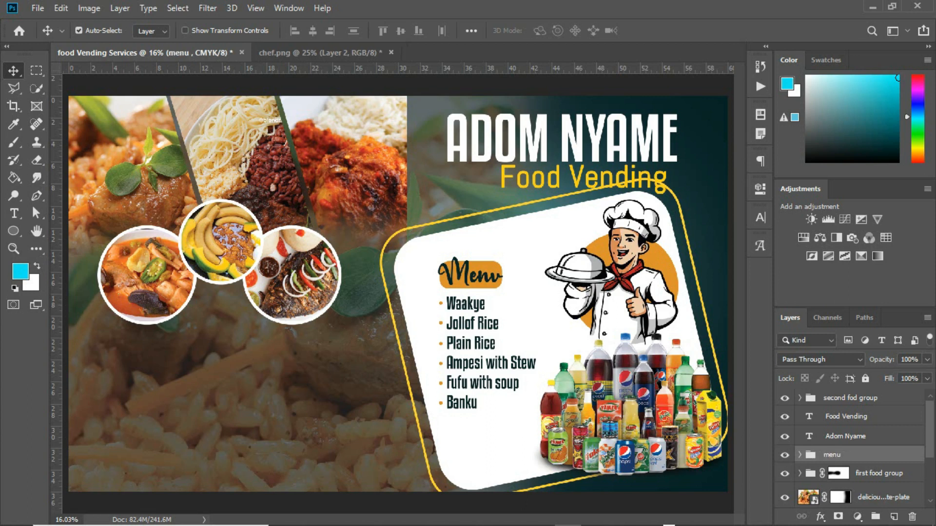
# Scale the menu group to 93.19% and move it slightly down so it clears the Food Vending text.
pyautogui.hotkey('ctrl', 't')
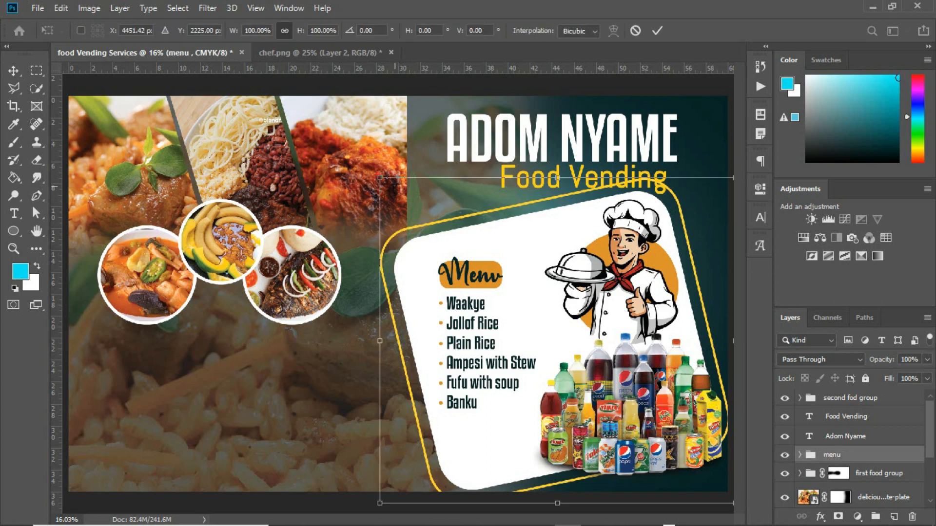
pyautogui.moveTo(381, 179)
pyautogui.mouseDown()
pyautogui.moveTo(388, 173)
pyautogui.moveTo(392, 189)
pyautogui.mouseUp()
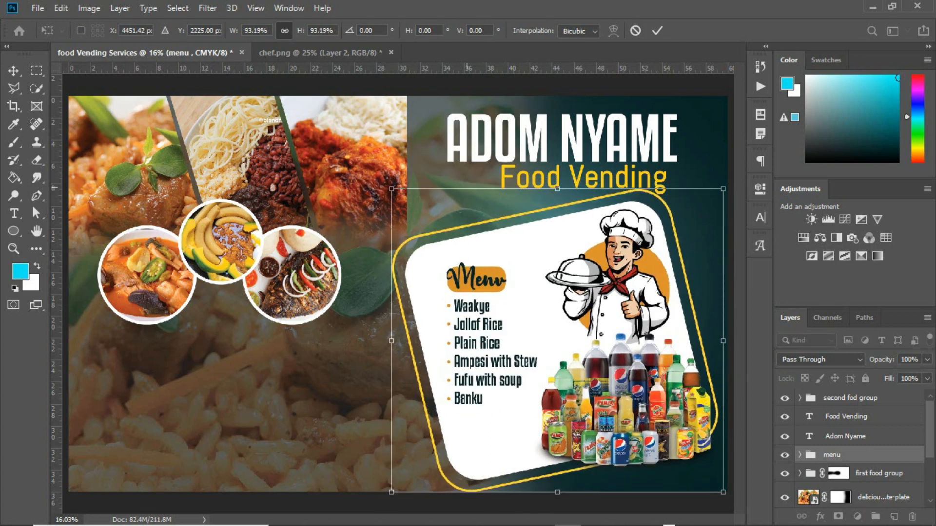
pyautogui.moveTo(586, 240); pyautogui.dragTo(584, 244)
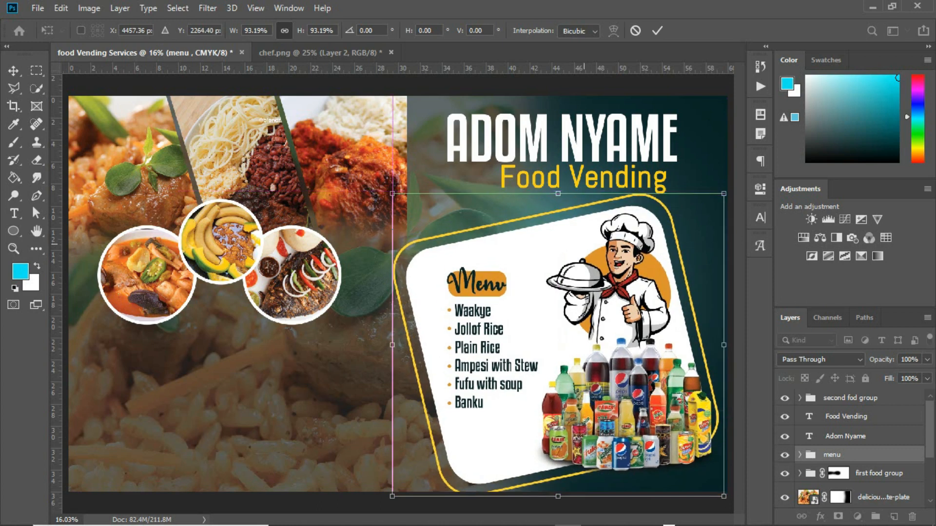
pyautogui.press('Return')
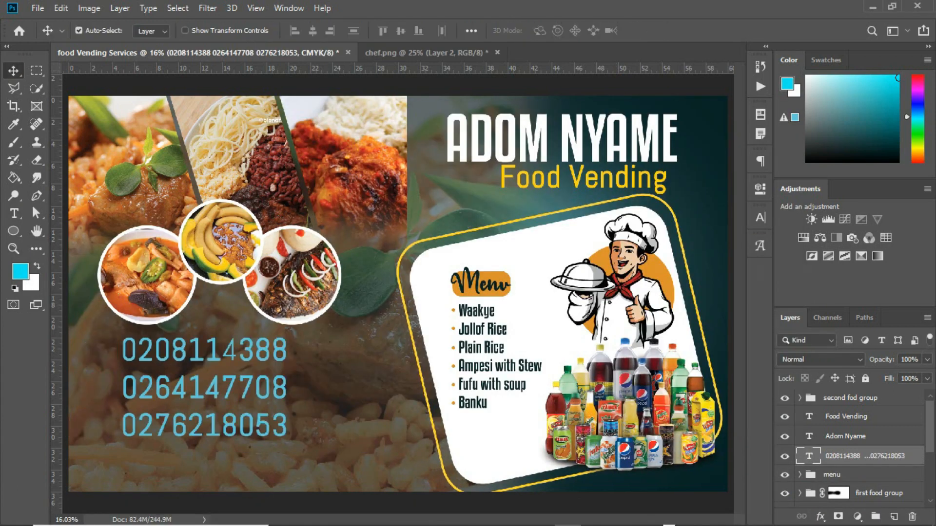
# Set the phone numbers in yellow LEMON MILK Medium with 158.58 pt leading and add a drop shadow.
pyautogui.click(760, 218)
pyautogui.click(638, 237)
pyautogui.write('cocogoo')
pyautogui.click(672, 278)
pyautogui.moveTo(685, 254); pyautogui.dragTo(675, 254)
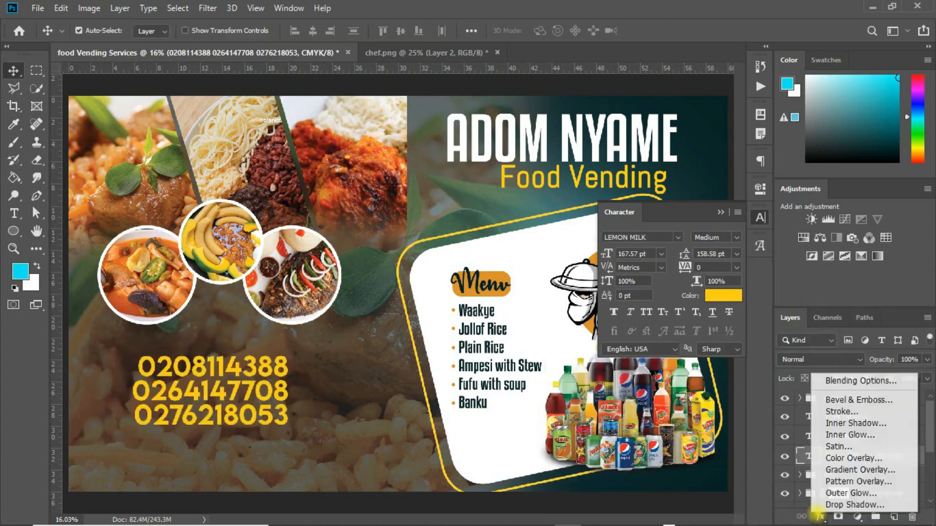
pyautogui.click(804, 504)
pyautogui.click(644, 201)
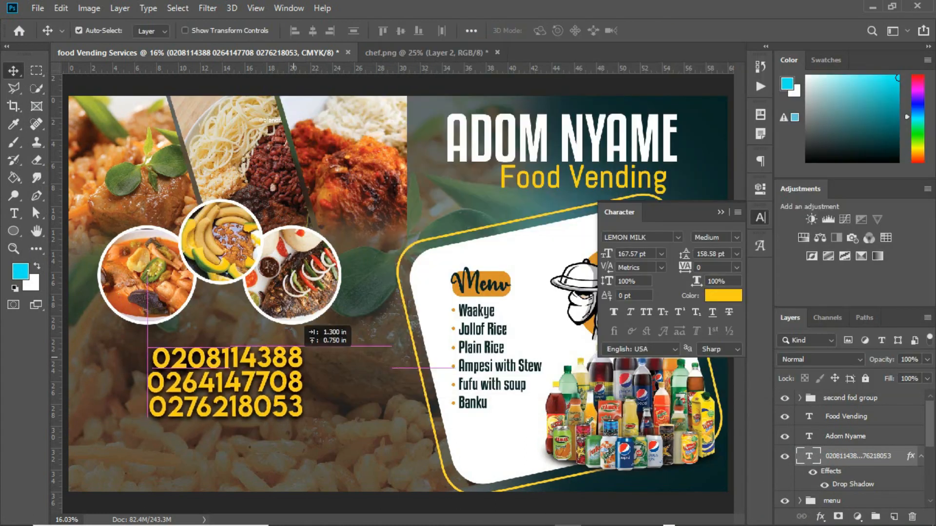
# Draw a yellow rounded rectangle beside the phone numbers and place vertical dark teal text "contact Us on" on it.
pyautogui.moveTo(121, 349); pyautogui.dragTo(146, 425)
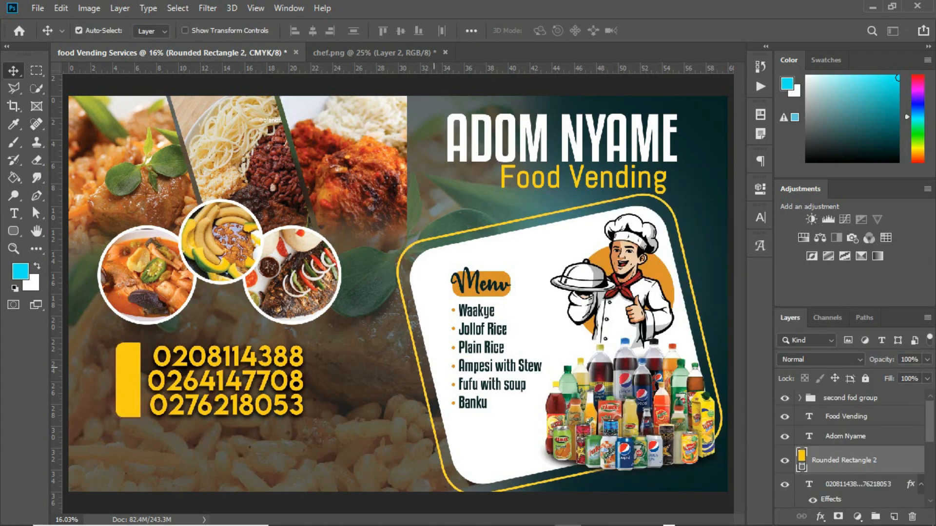
pyautogui.press('t')
pyautogui.click(141, 448)
pyautogui.write('CALL US ON')
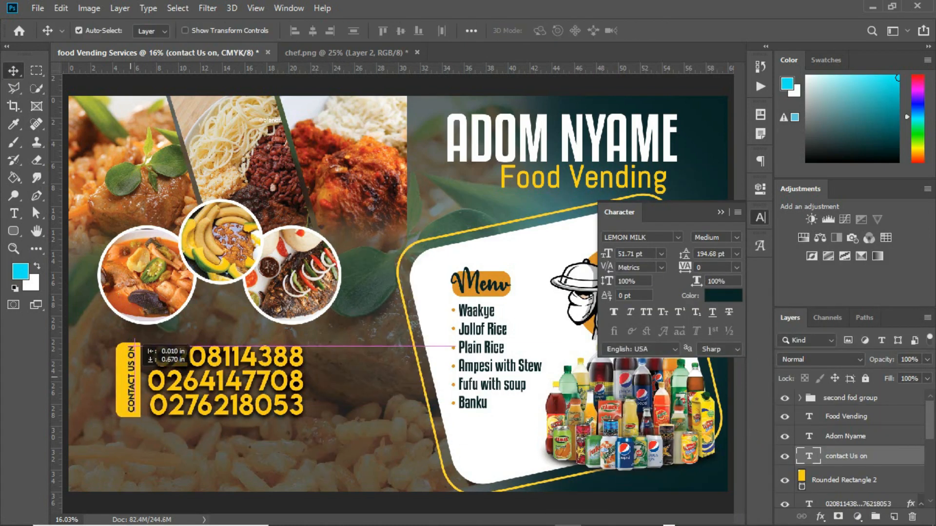
# Capitalise the first letter of the "Contact Us on" label and change it to a bold italic font.
pyautogui.write('Coo')
pyautogui.press('BackSpace')
pyautogui.write('co')
pyautogui.press('Return')
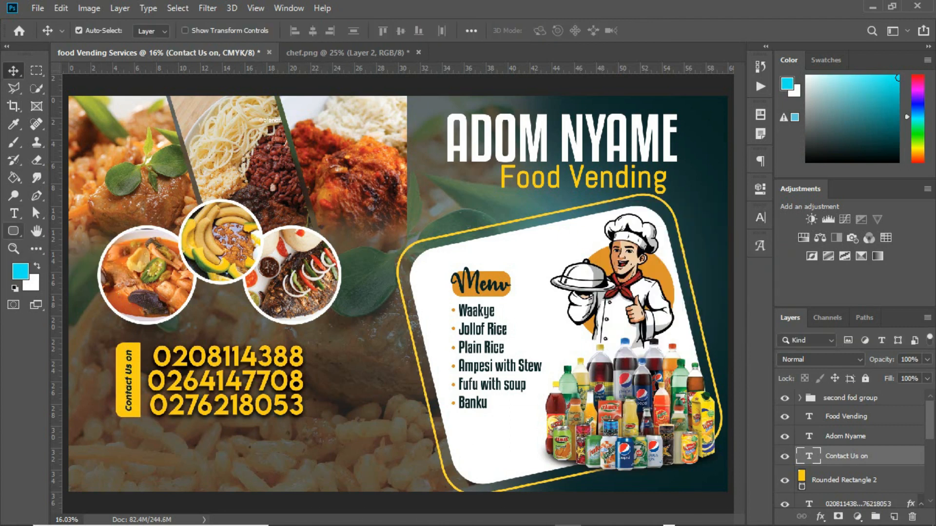
# Draw a white 3949 x 524 px rectangle and place it in the banner's lower-left corner.
pyautogui.click(13, 231)
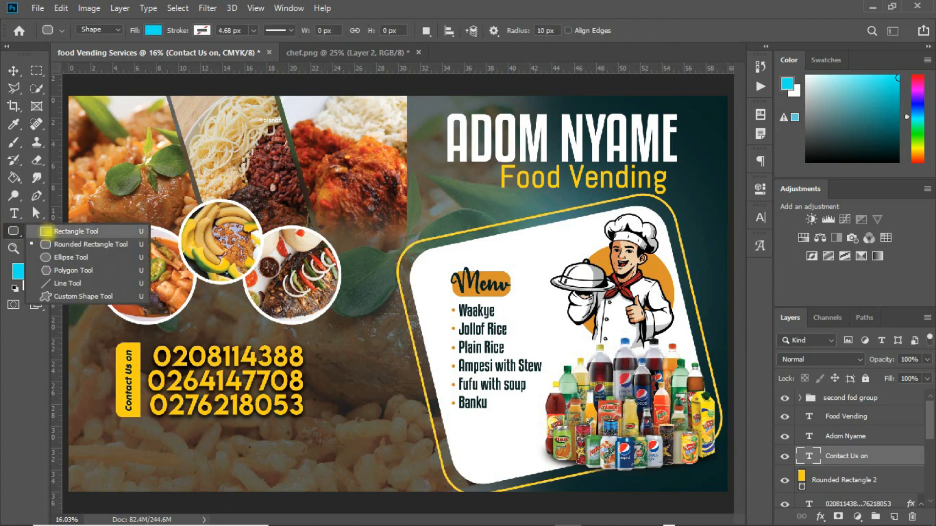
pyautogui.click(45, 231)
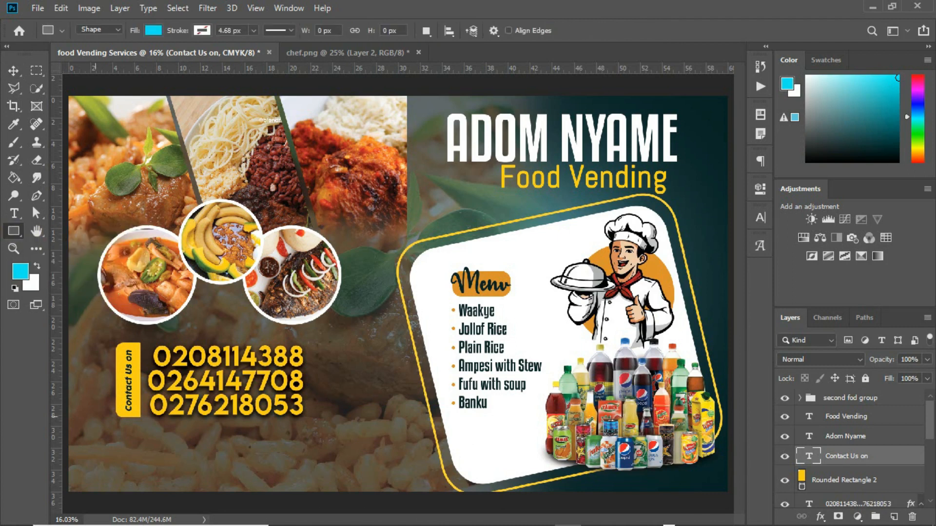
pyautogui.moveTo(92, 425); pyautogui.dragTo(526, 484)
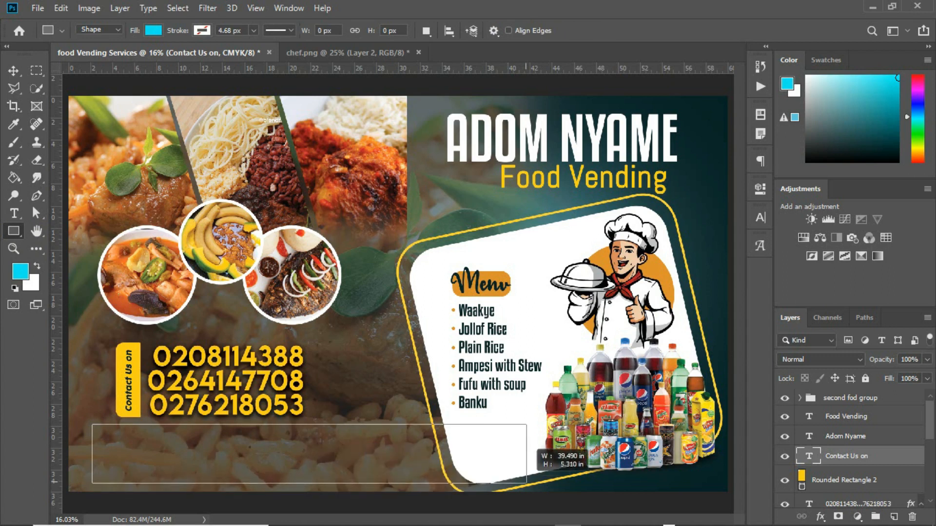
pyautogui.click(566, 270)
pyautogui.click(593, 343)
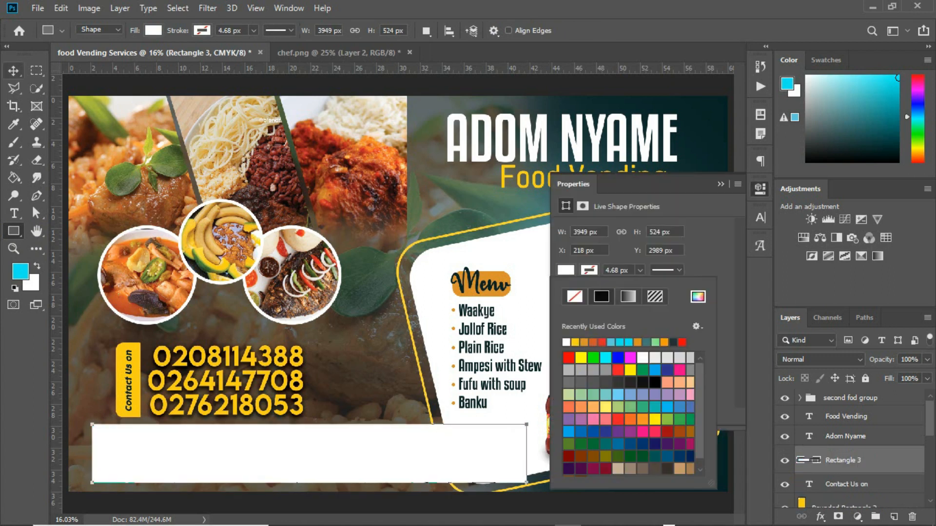
pyautogui.press('v')
pyautogui.moveTo(375, 458); pyautogui.dragTo(353, 466)
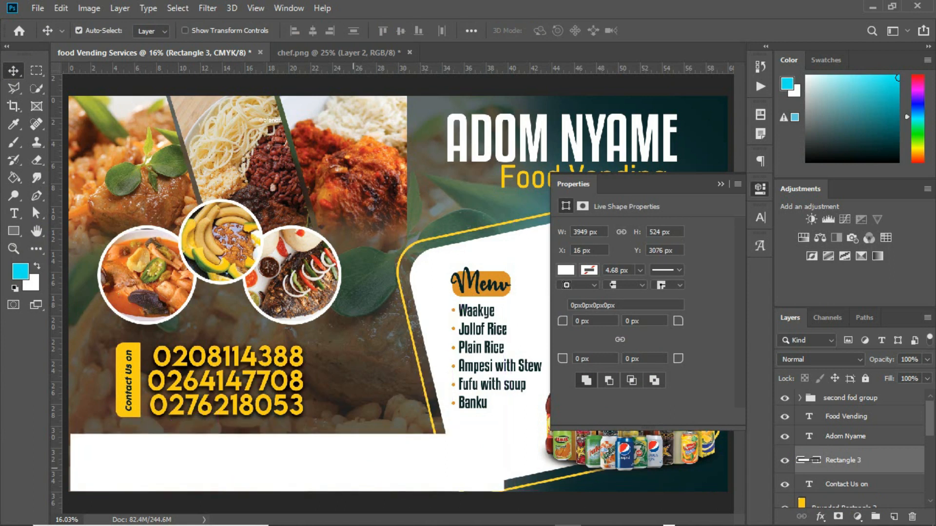